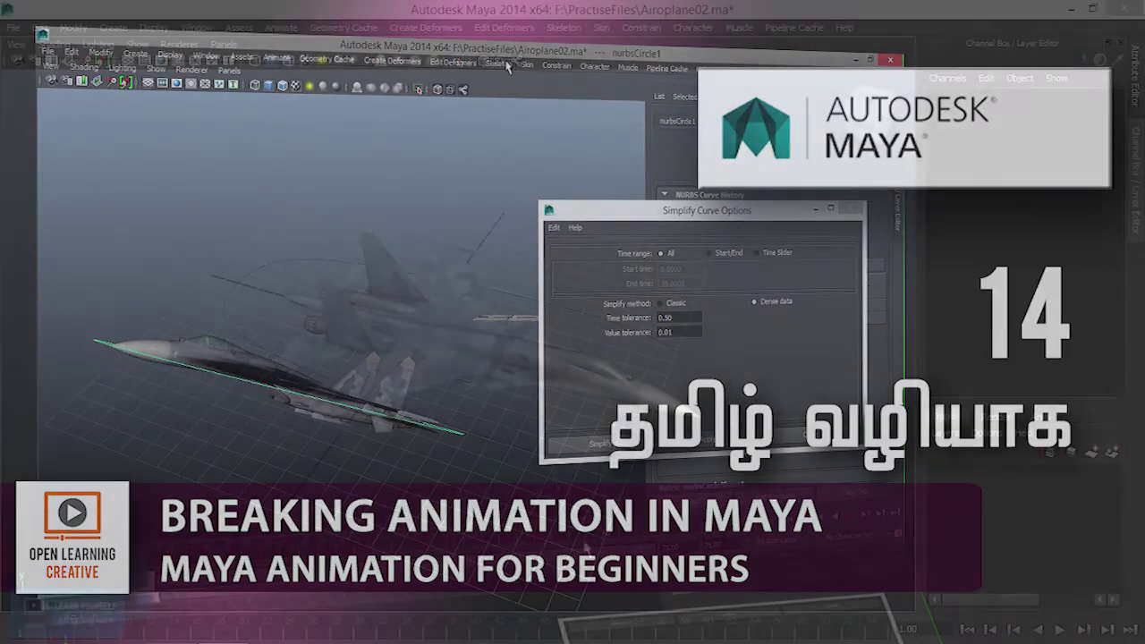
Step: Deselect the NURBS circle around the jet so the scene has no selection
drag(684, 501, 677, 526)
click(677, 526)
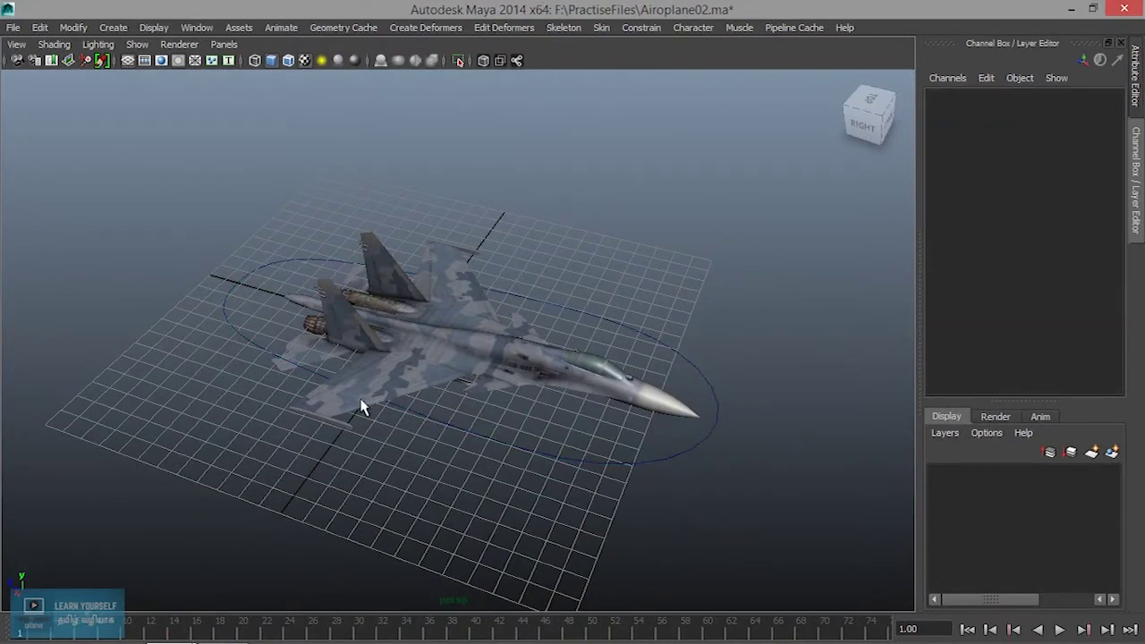
Step: Start the CV Curve Tool in Top view and place the first two points ahead of the jet
click(112, 27)
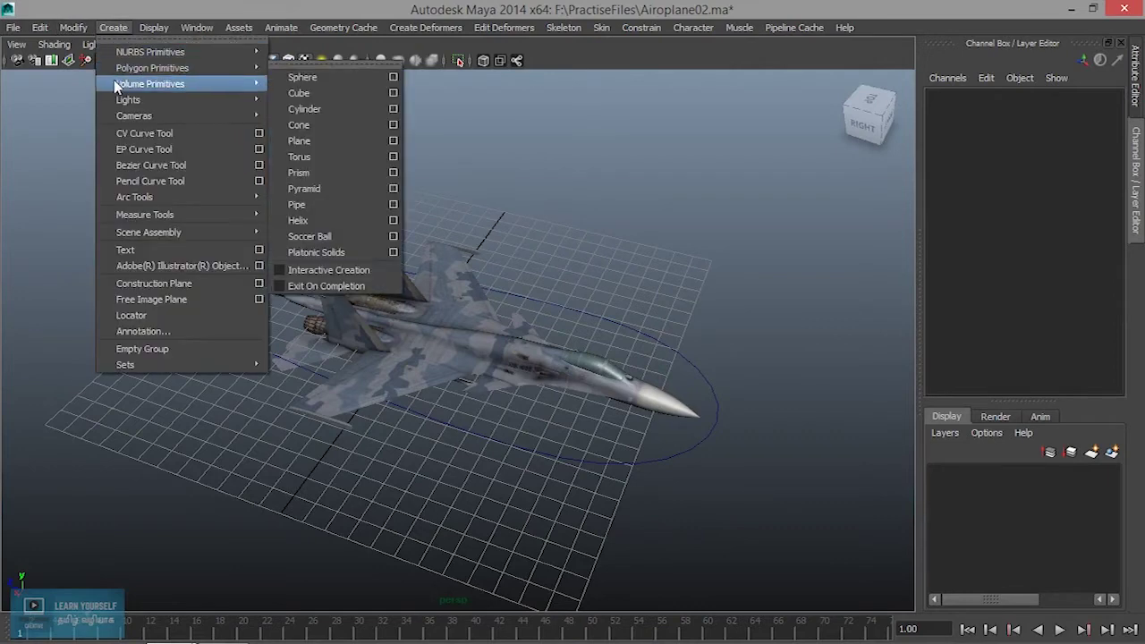
click(148, 134)
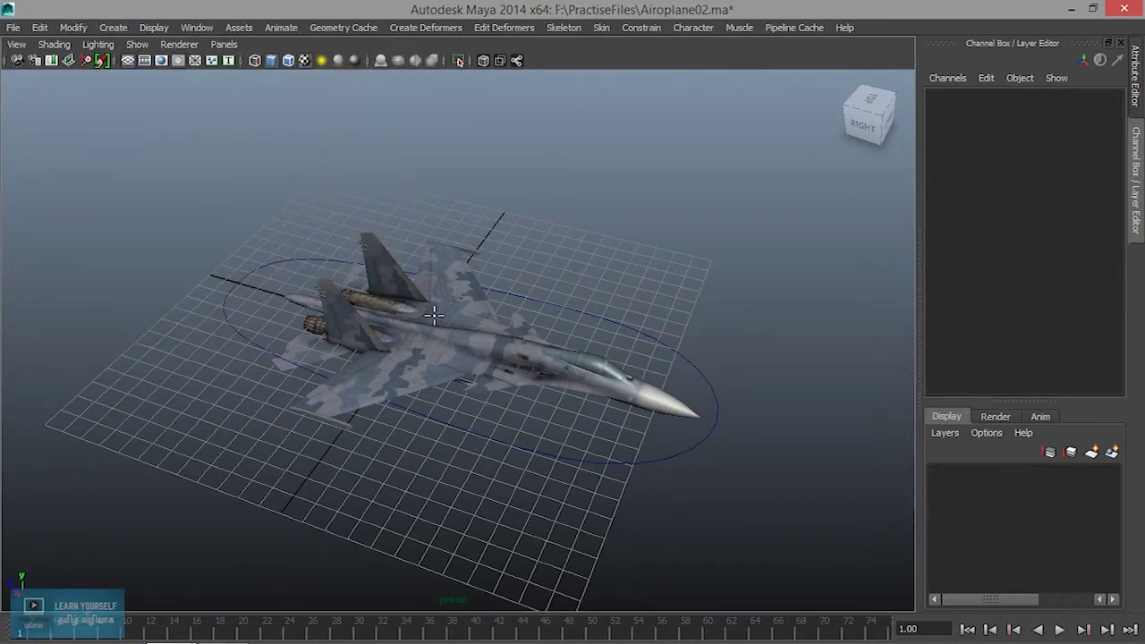
key(space)
key(space)
scroll(321, 302, down, 4)
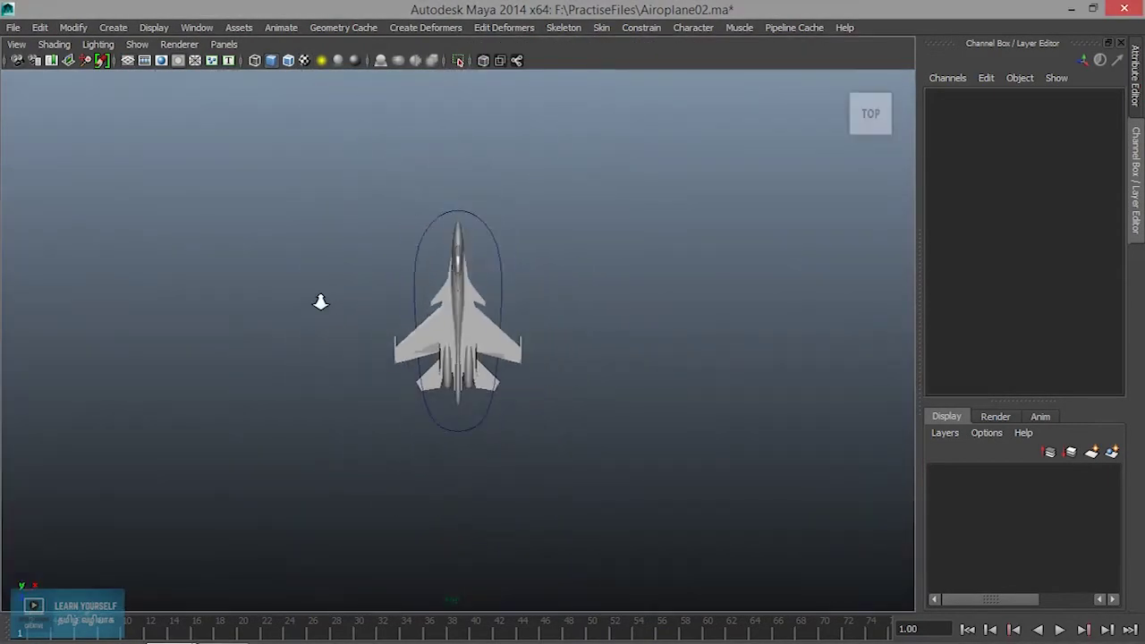
scroll(320, 303, down, 3)
alt+middle_drag(435, 463, 411, 492)
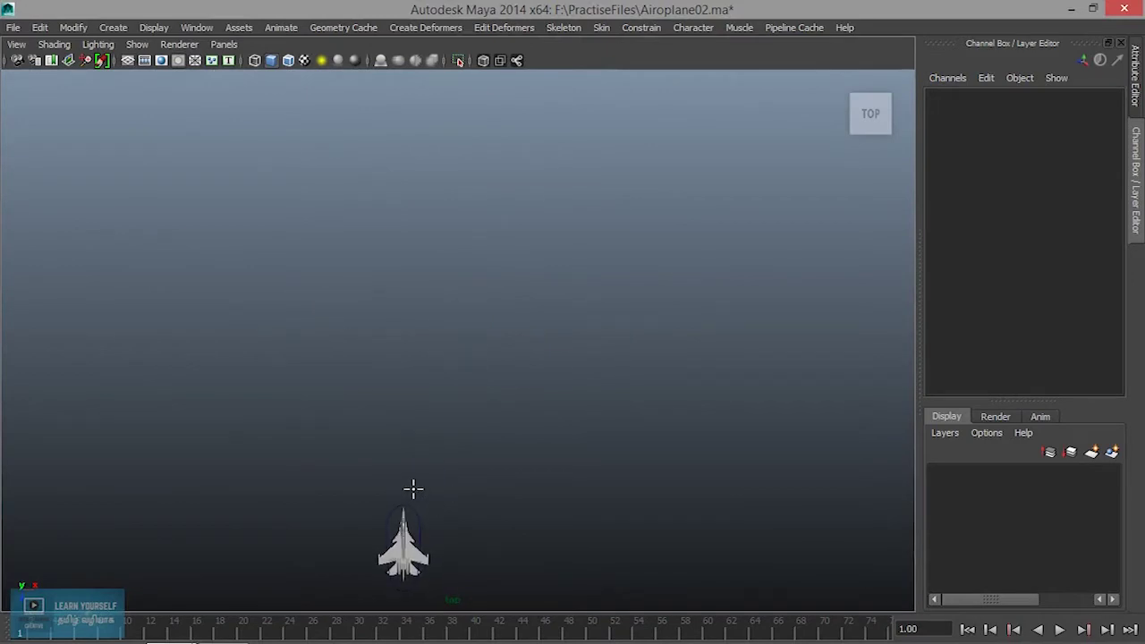
click(403, 483)
click(473, 392)
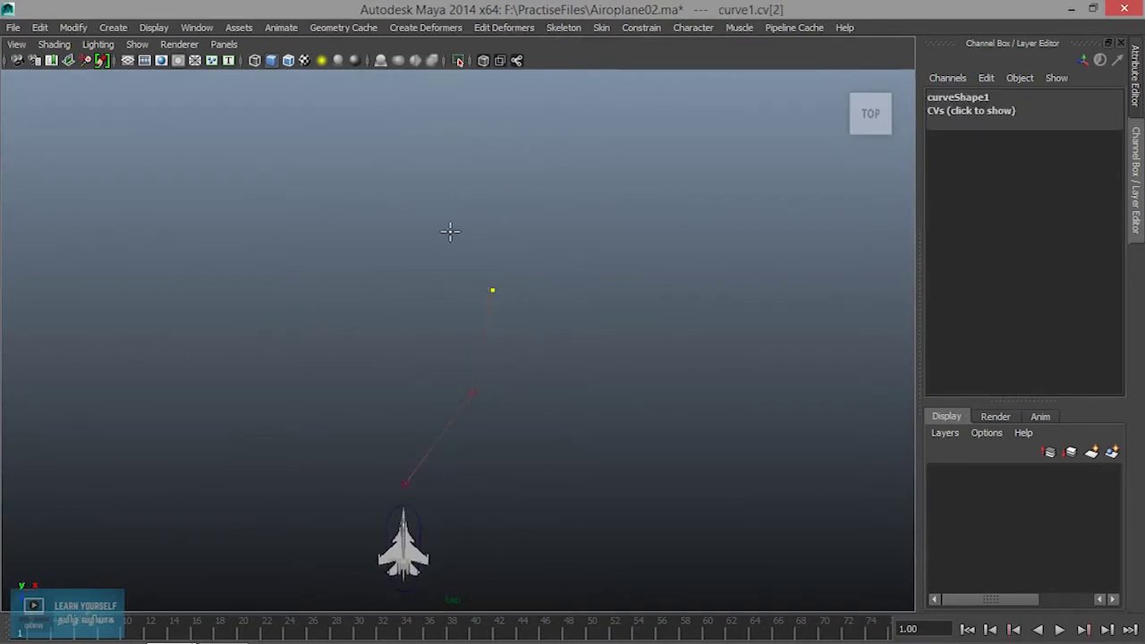
Step: Check the jet in perspective, then return to Top view panned ahead of the curve
key(space)
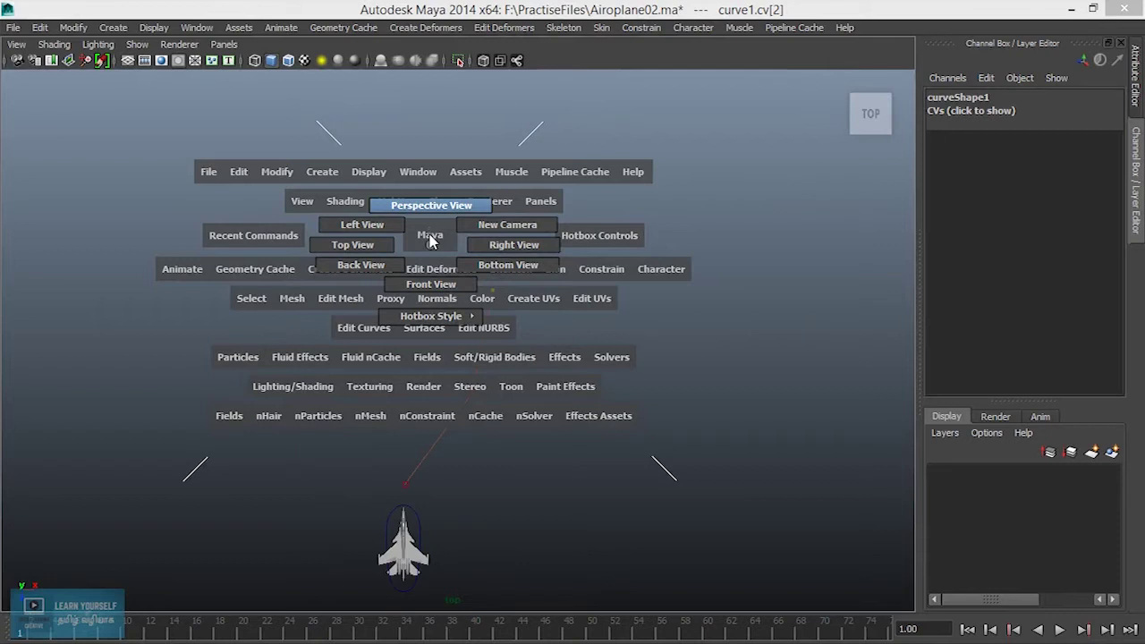
click(430, 240)
alt+drag(429, 241, 415, 289)
key(space)
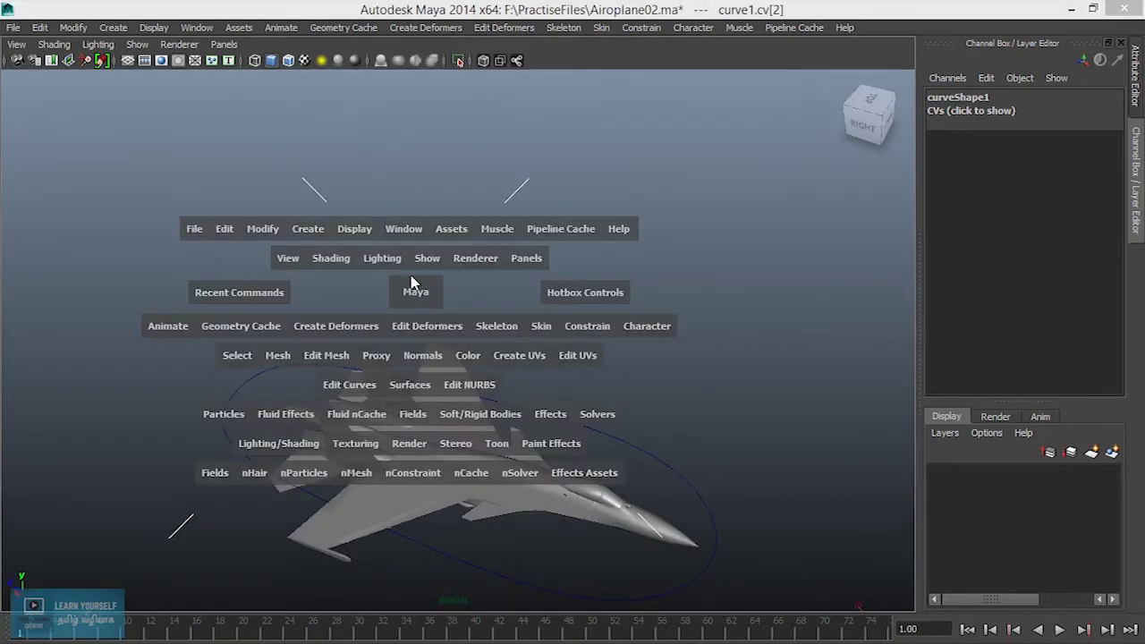
key(space)
key(space)
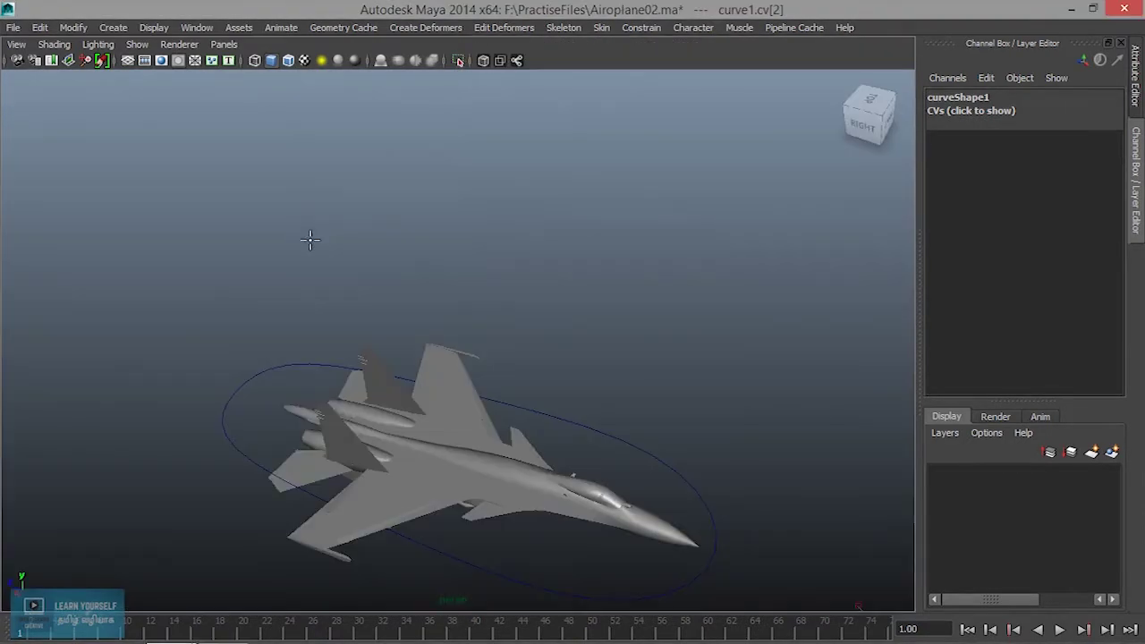
key(space)
drag(309, 239, 196, 237)
scroll(435, 363, down, 3)
scroll(435, 364, up, 3)
alt+middle_drag(435, 363, 483, 448)
Step: Add six more points curving forward in an S-shape and finish curve1
click(432, 387)
click(338, 322)
alt+middle_drag(338, 322, 328, 451)
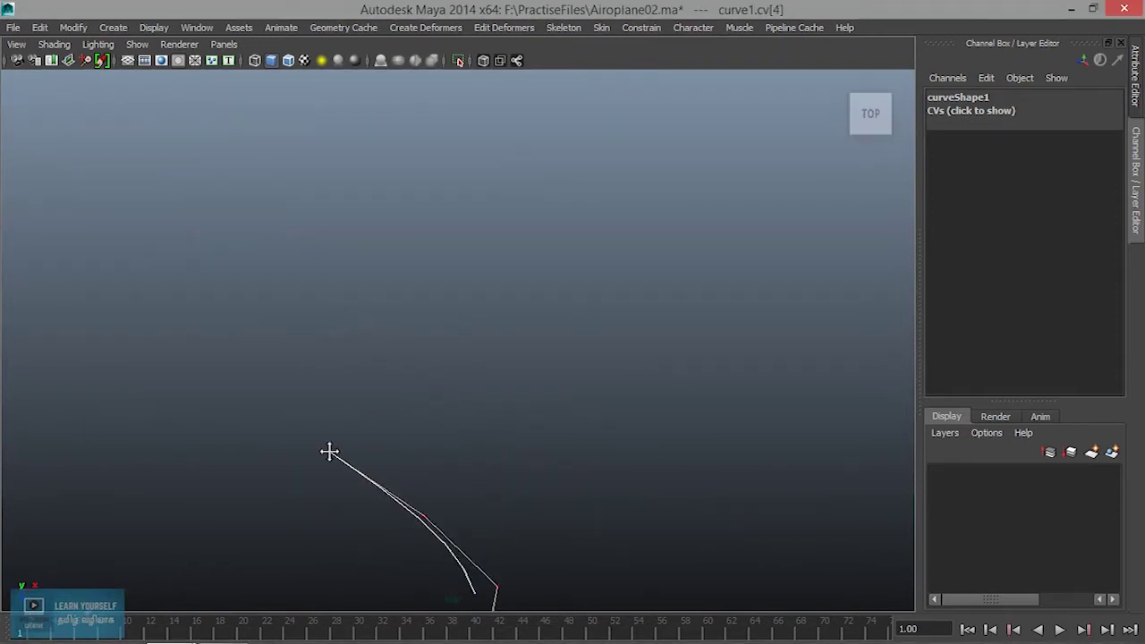
click(322, 332)
click(356, 244)
click(418, 177)
click(442, 126)
key(Return)
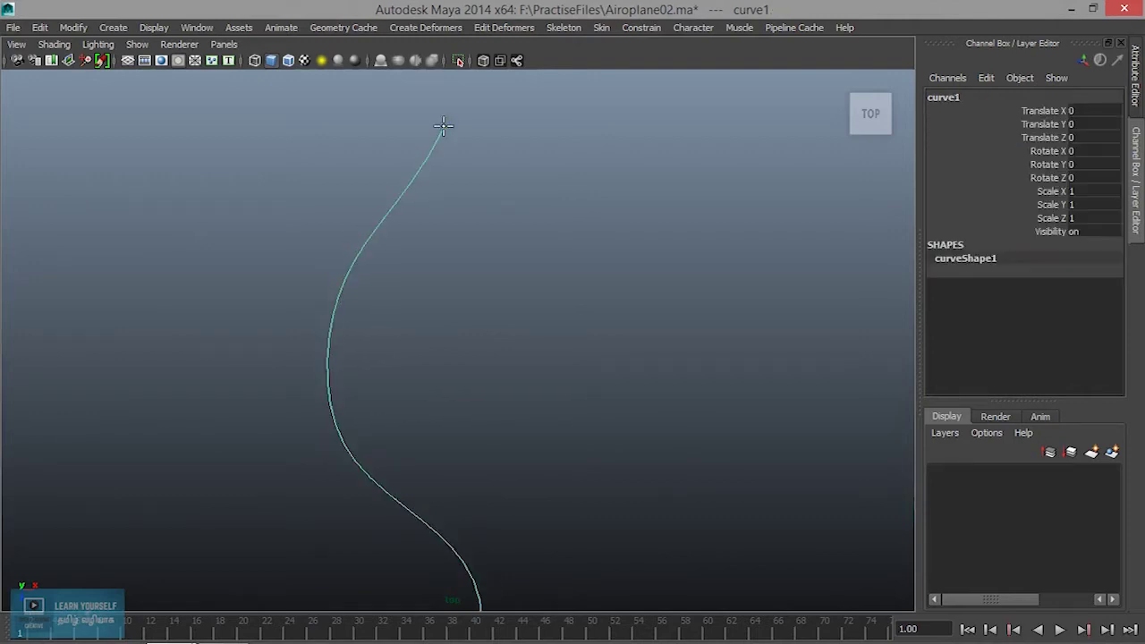
Step: View curve1 side-on in perspective and select its end CV in Control Vertex mode
scroll(421, 439, down, 2)
scroll(424, 472, down, 2)
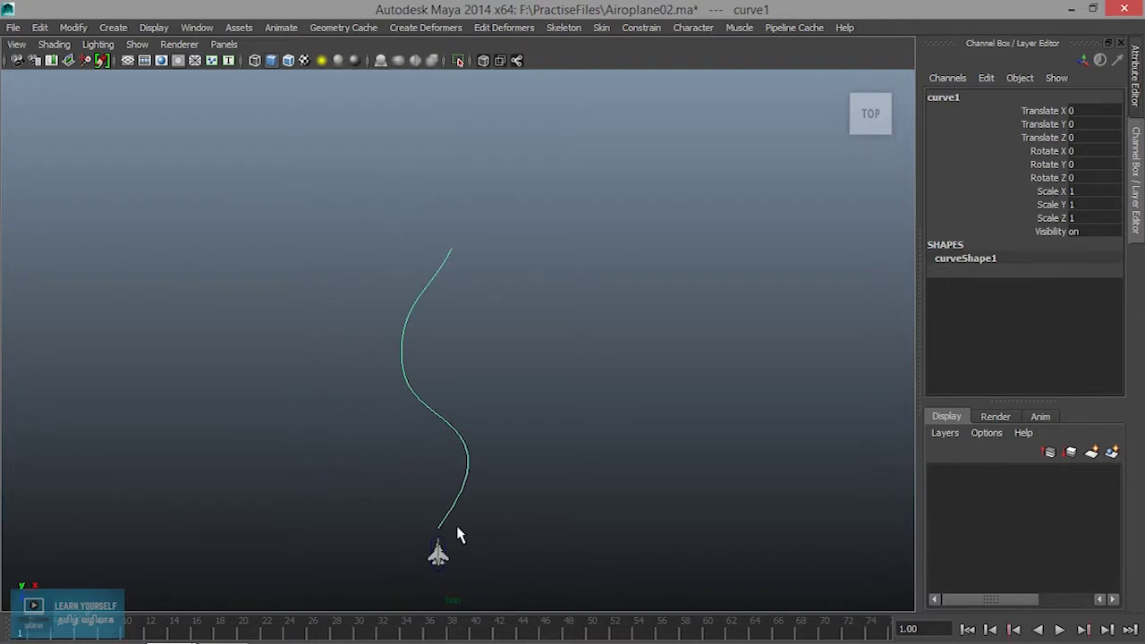
key(space)
key(space)
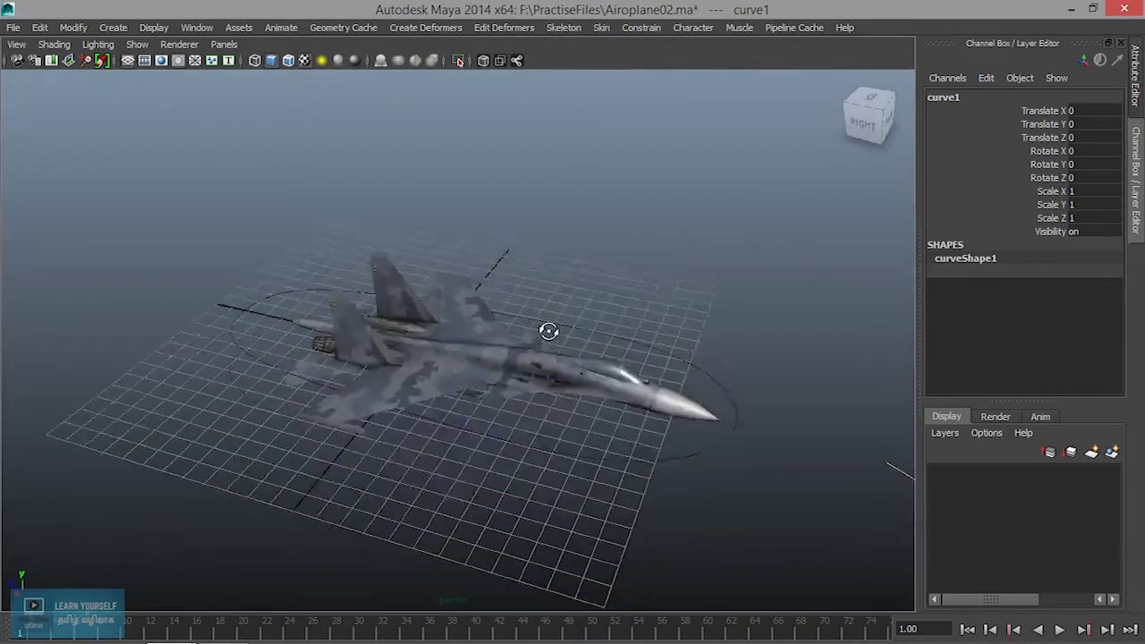
alt+drag(548, 346, 550, 322)
key(f)
mouse_move(552, 322)
alt+right_down()
mouse_move(460, 376)
mouse_move(504, 386)
mouse_move(585, 458)
alt+right_up()
mouse_move(586, 458)
alt+mouse_down()
mouse_move(439, 403)
mouse_move(384, 414)
mouse_move(570, 427)
mouse_move(609, 376)
alt+mouse_up()
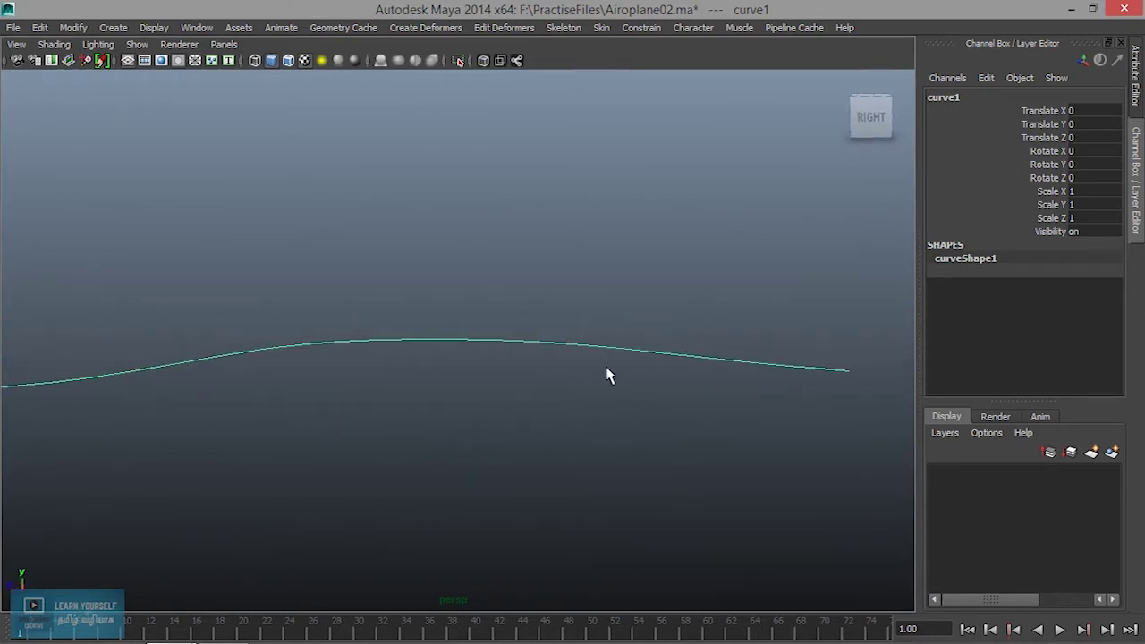
right_drag(617, 304, 612, 343)
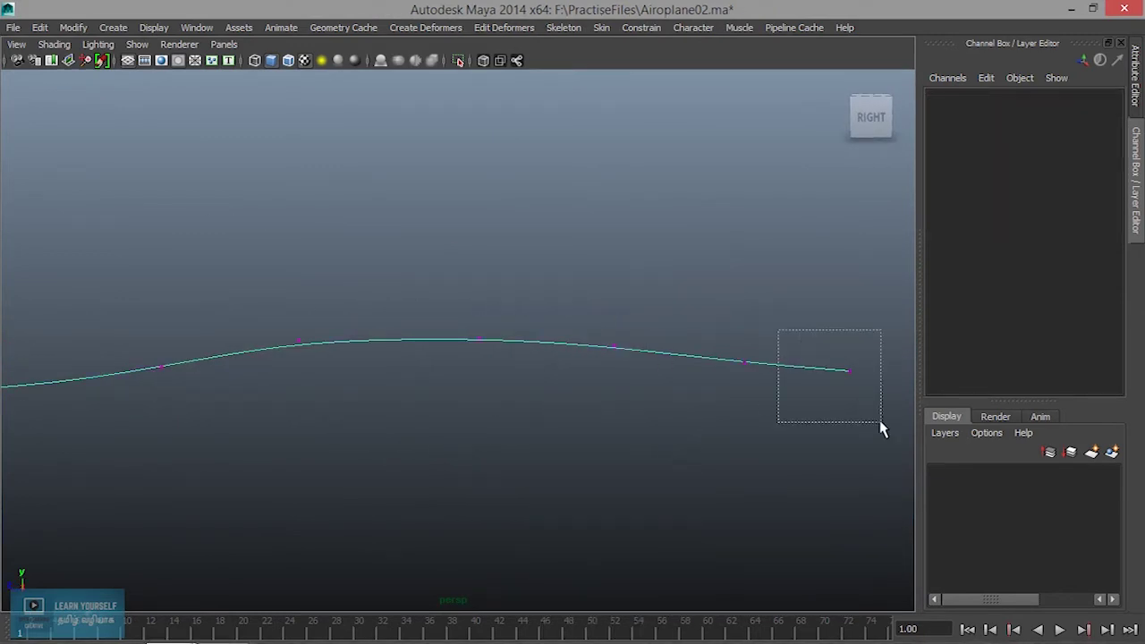
drag(881, 429, 873, 428)
alt+middle_drag(831, 430, 608, 486)
Step: Raise the far end of the curve by moving its last three CVs up in Y
key(w)
drag(643, 380, 642, 327)
drag(547, 358, 573, 491)
drag(521, 336, 662, 486)
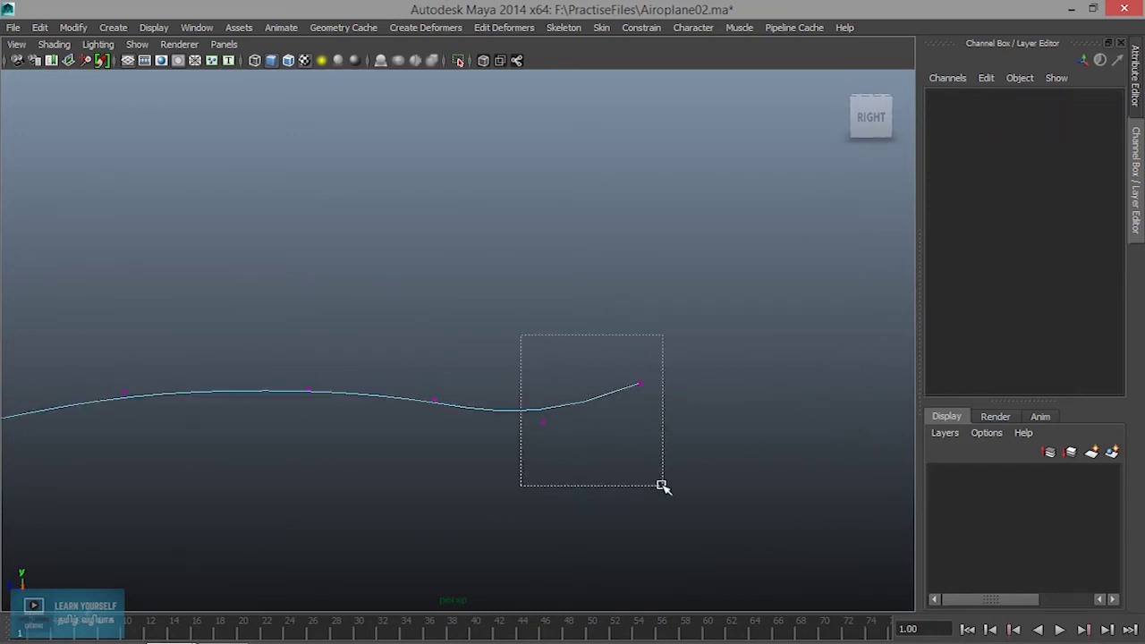
drag(592, 348, 593, 279)
mouse_move(388, 318)
mouse_down()
mouse_move(475, 455)
mouse_move(726, 524)
mouse_up()
drag(391, 263, 797, 567)
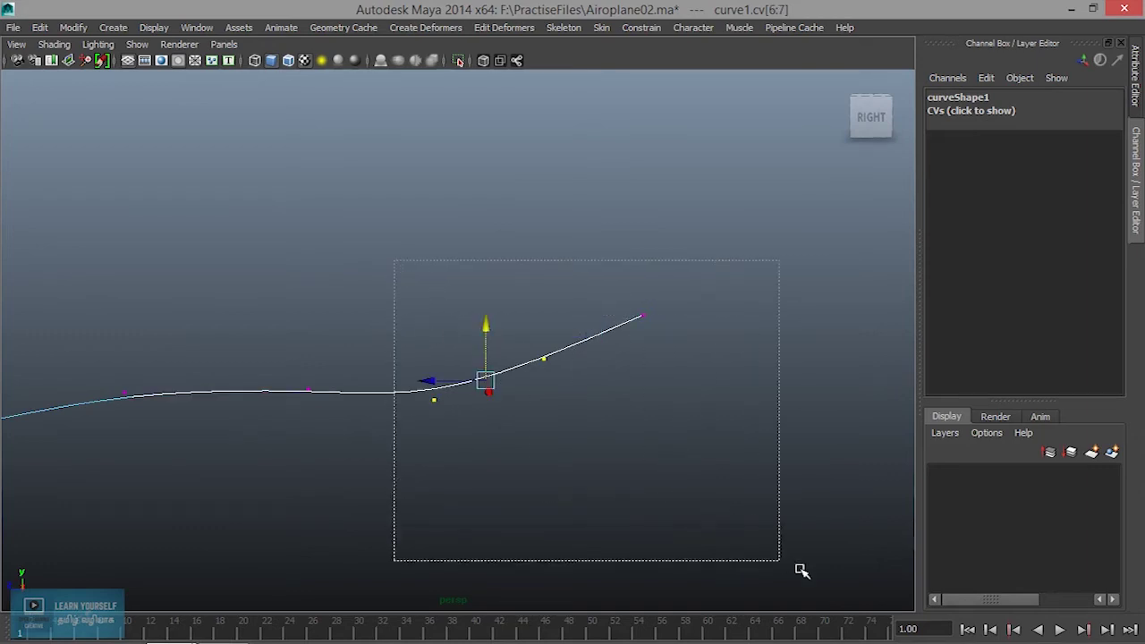
mouse_move(530, 302)
mouse_down()
mouse_move(531, 274)
mouse_move(361, 402)
mouse_move(315, 371)
mouse_up()
Step: Lower the stretch of curve nearest the jet by moving those CVs down
alt+right_drag(315, 371, 524, 460)
alt+drag(524, 460, 504, 453)
alt+middle_drag(504, 452, 443, 458)
mouse_move(535, 442)
alt+mouse_down()
mouse_move(685, 480)
mouse_move(724, 456)
mouse_move(238, 471)
alt+mouse_up()
alt+middle_drag(238, 470, 599, 547)
drag(290, 279, 567, 483)
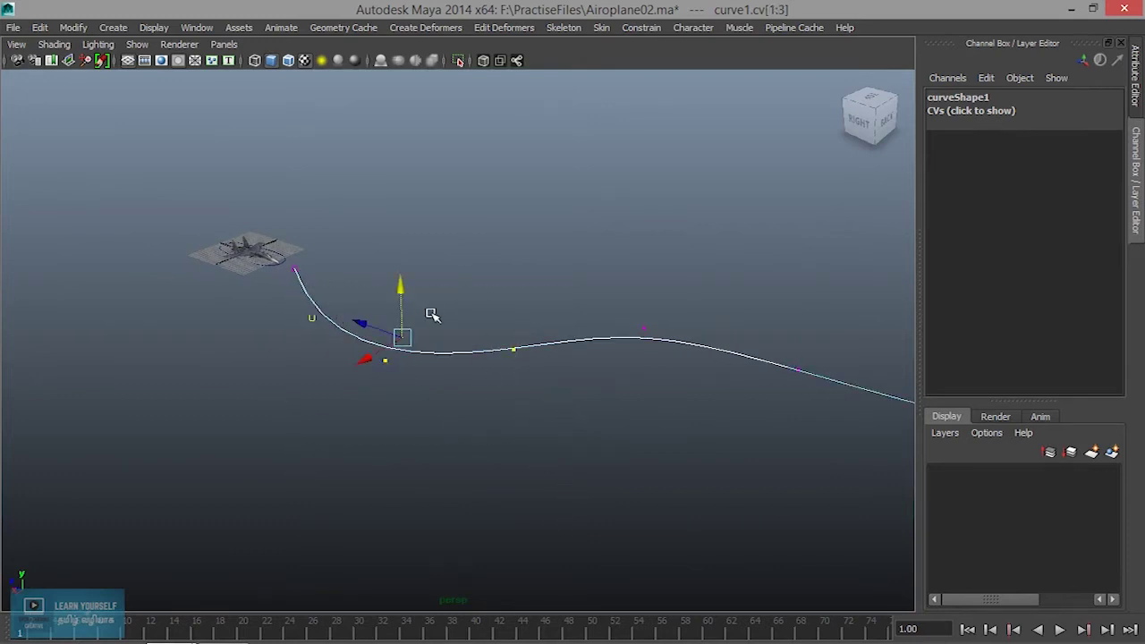
drag(387, 283, 388, 307)
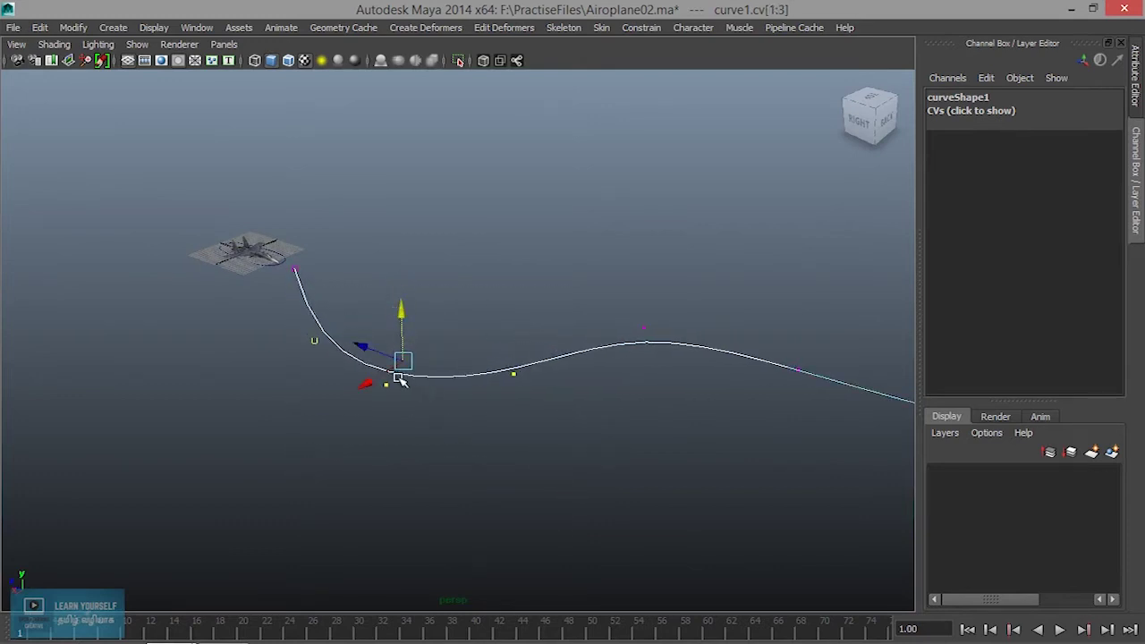
click(463, 438)
Step: Return curve1 to Object Mode and select the whole flight path
mouse_move(466, 439)
alt+mouse_down()
mouse_move(437, 430)
mouse_move(633, 412)
mouse_move(442, 370)
mouse_move(600, 412)
mouse_move(420, 427)
mouse_move(567, 412)
alt+mouse_up()
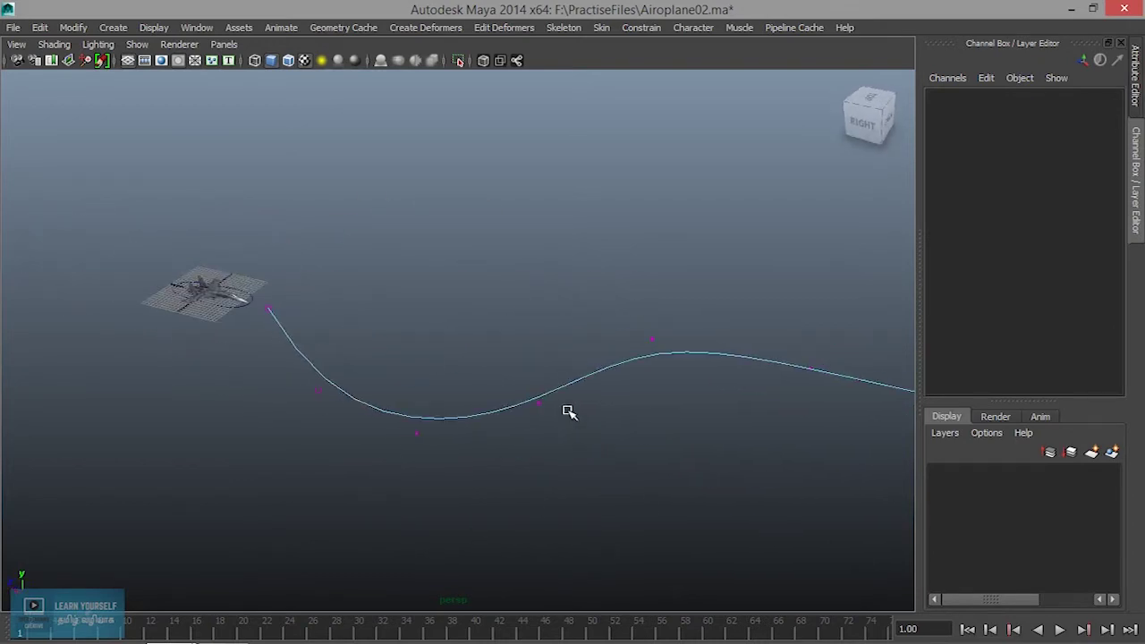
right_drag(557, 389, 618, 285)
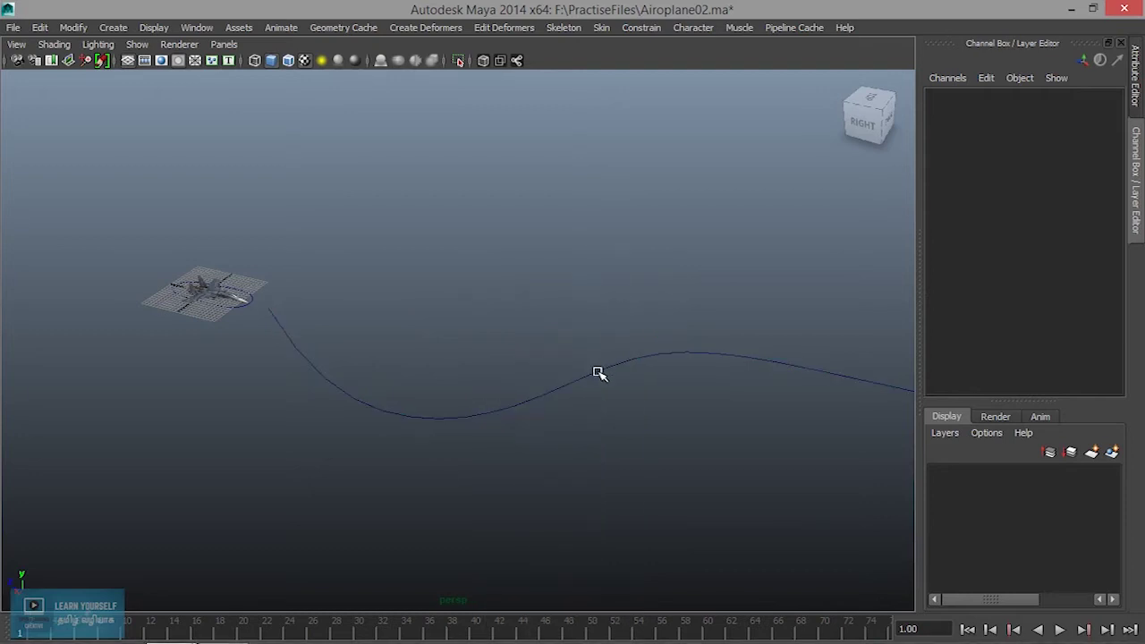
click(598, 374)
mouse_move(402, 396)
alt+mouse_down()
mouse_move(639, 450)
mouse_move(790, 514)
mouse_move(460, 429)
mouse_move(528, 438)
alt+mouse_up()
Step: Attach the jet's control circle to curve1 as a motion path
click(509, 410)
shift+click(644, 462)
click(281, 27)
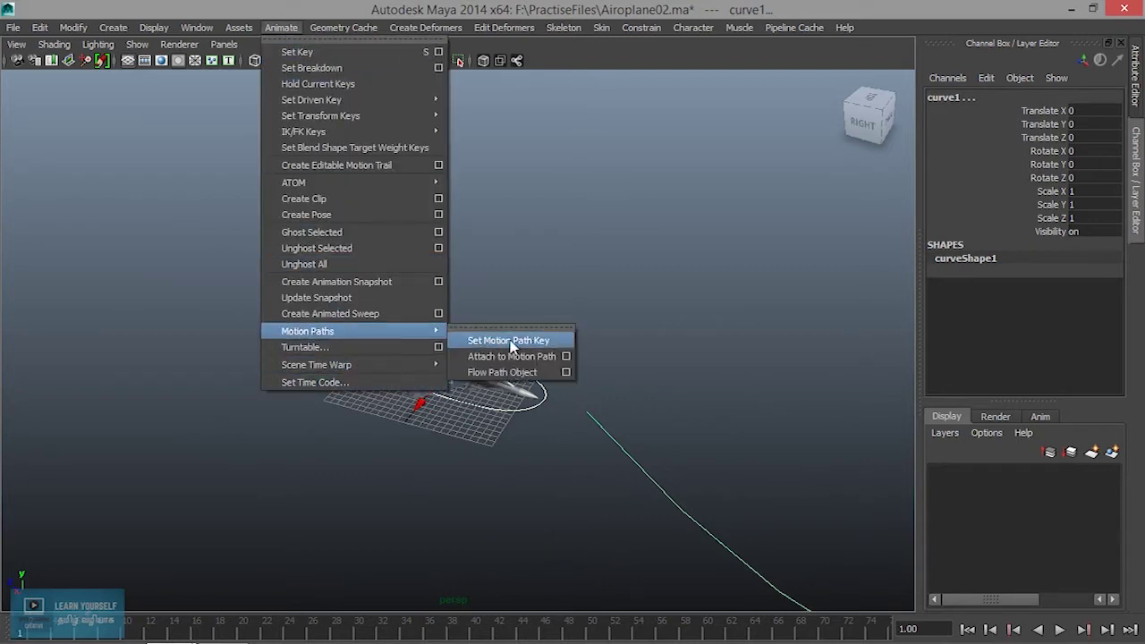
mouse_move(308, 331)
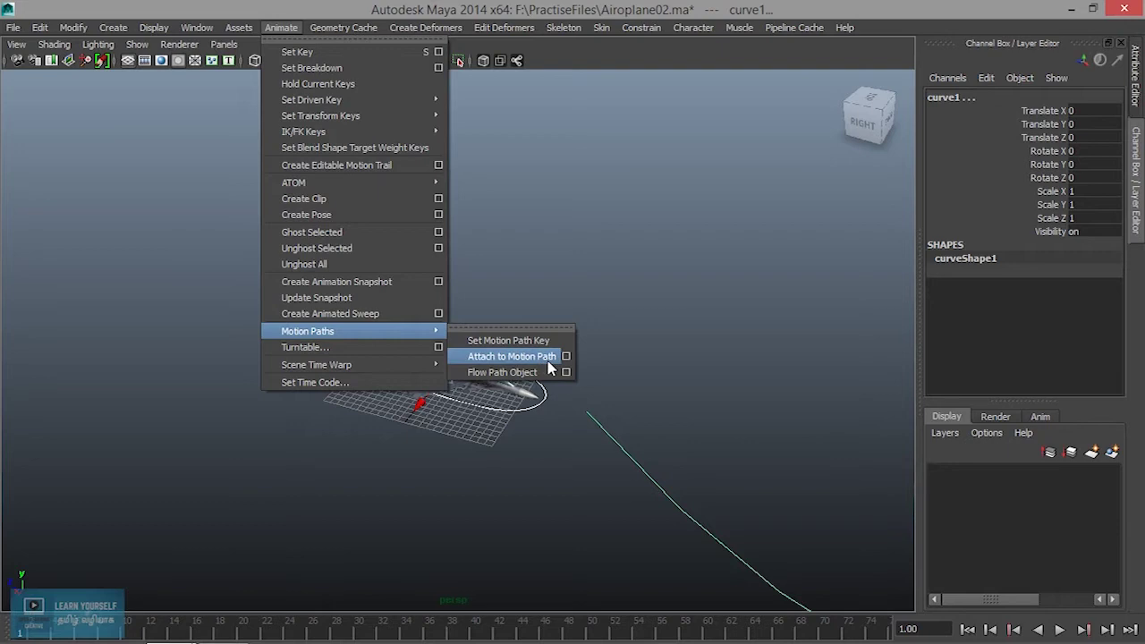
click(548, 361)
scroll(545, 363, down, 3)
alt+middle_drag(517, 431, 304, 313)
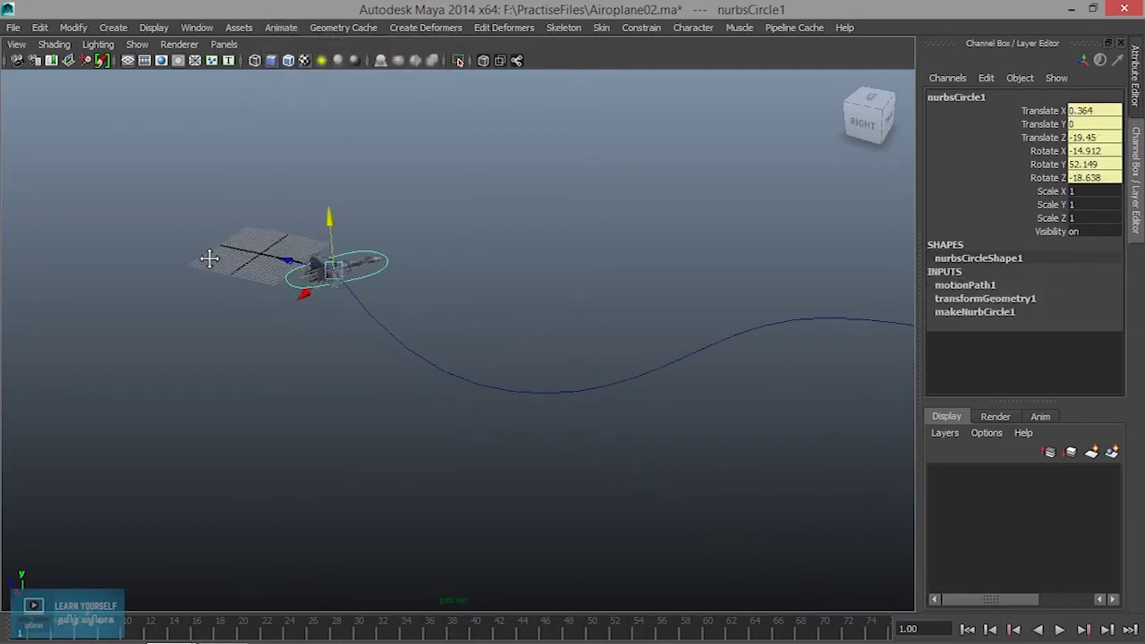
scroll(354, 382, up, 3)
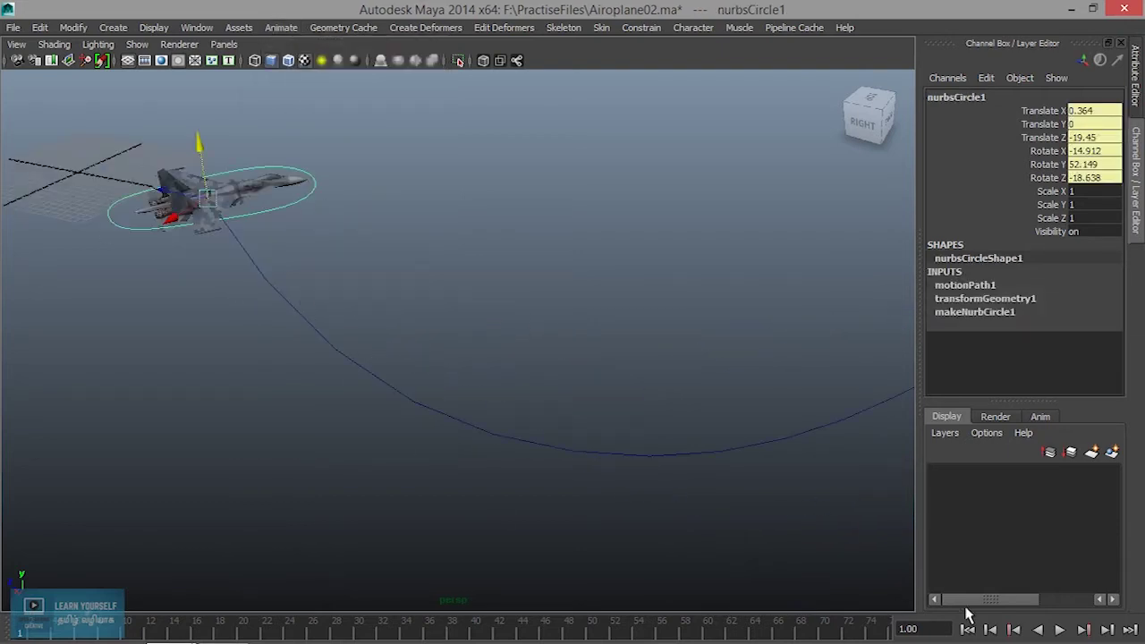
Step: Play and stop the animation to preview the jet following curve1
click(1066, 631)
click(838, 455)
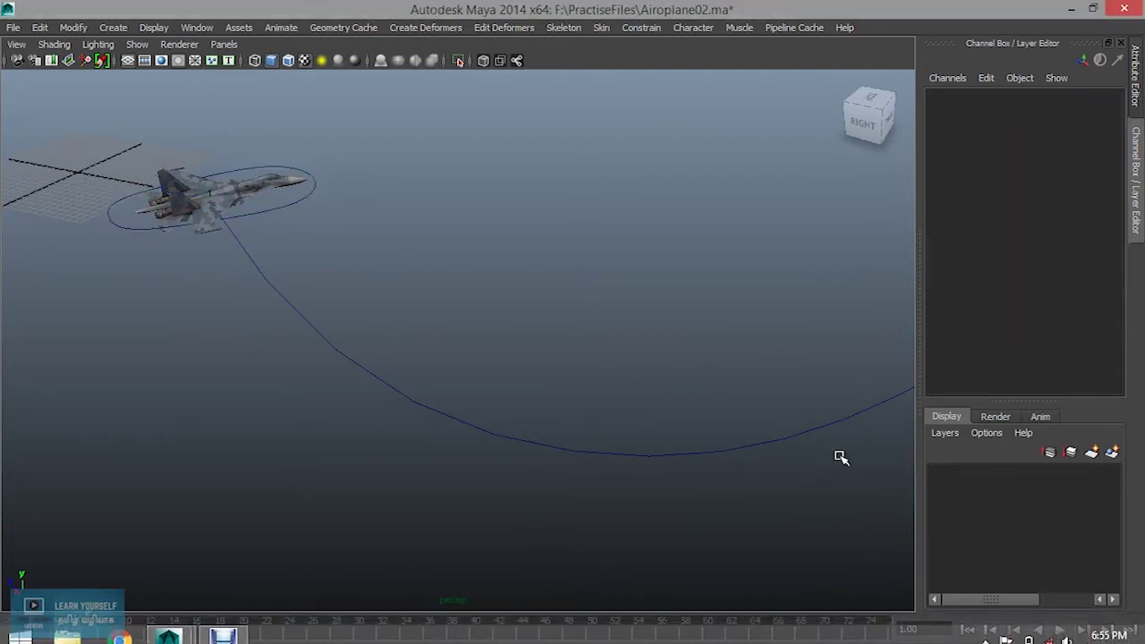
click(1058, 631)
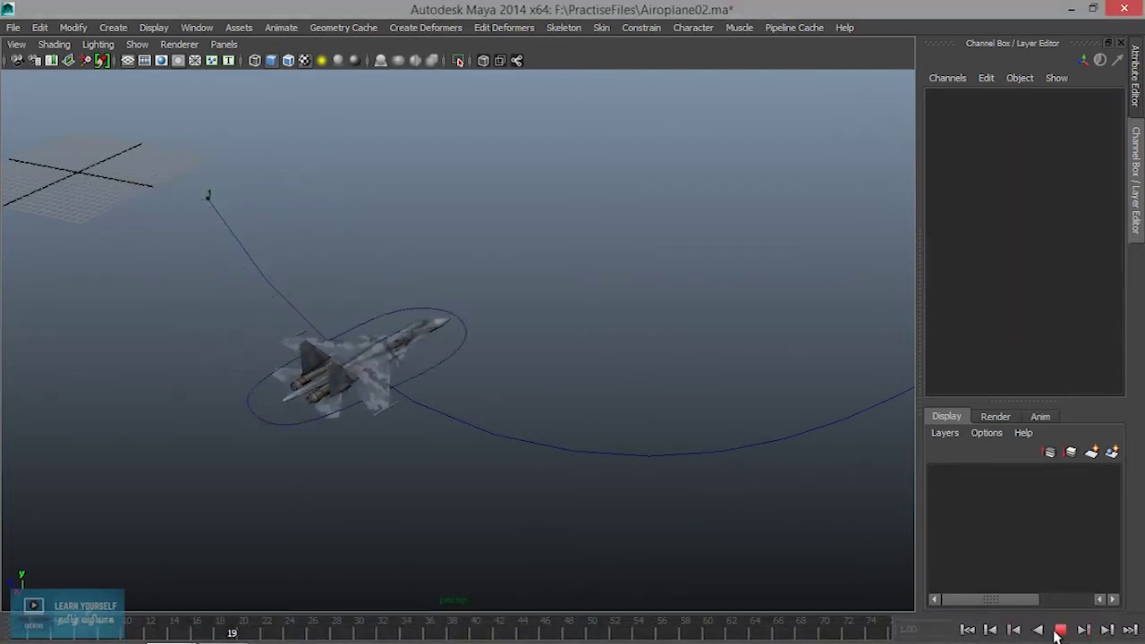
click(1058, 631)
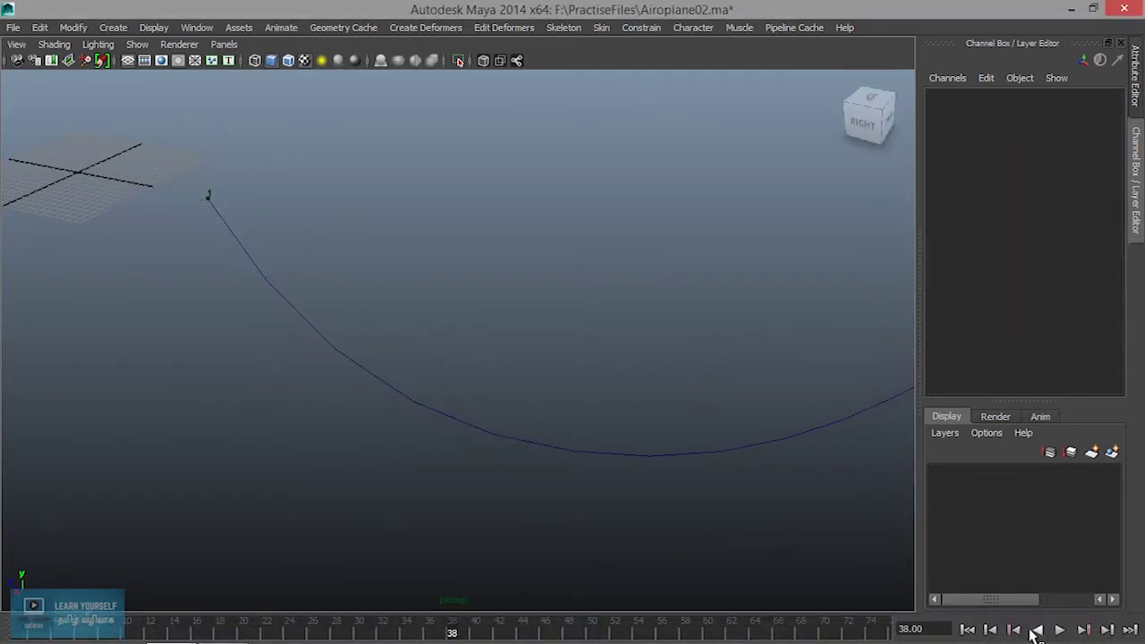
click(1059, 631)
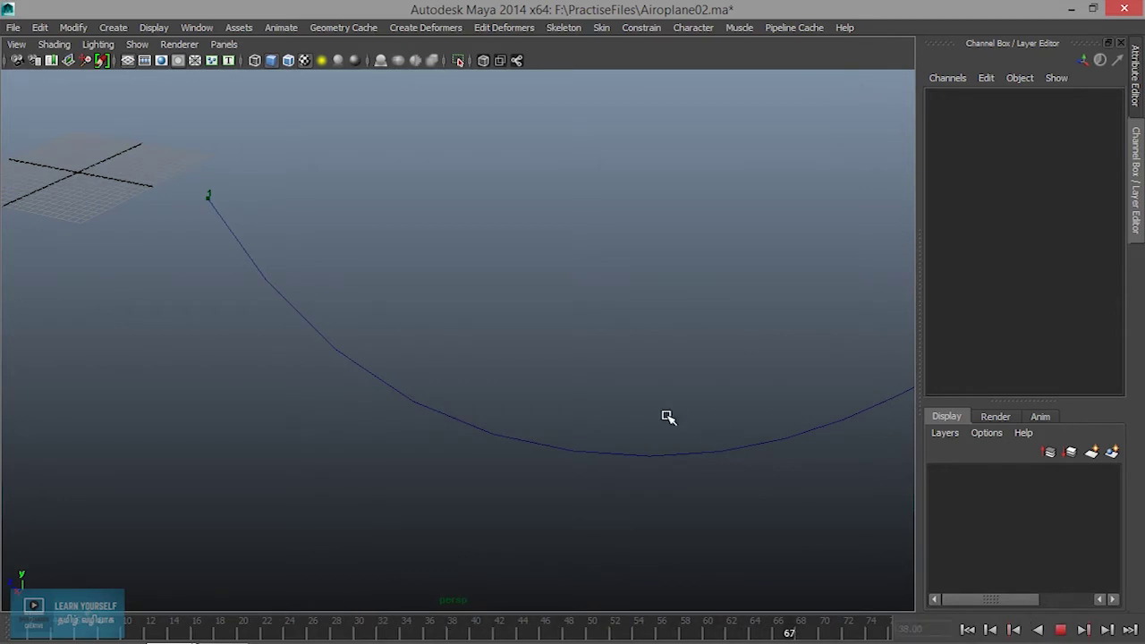
key(Escape)
Step: Show the Range Slider through the hotbox's Maya menu, revealing frames 1 to 75
key(space)
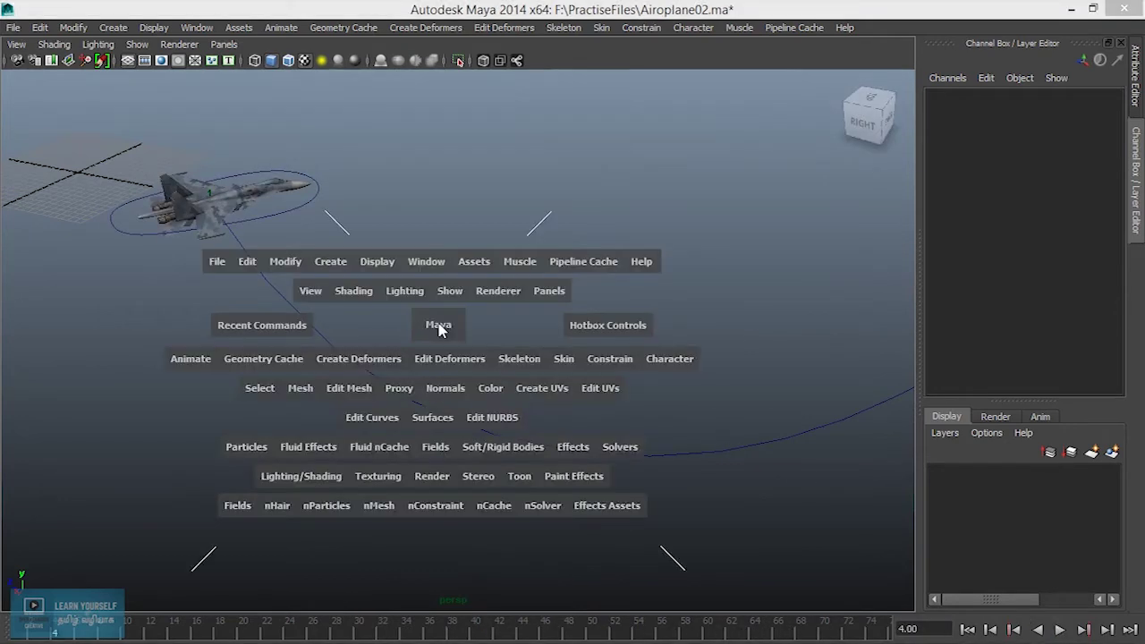
click(758, 304)
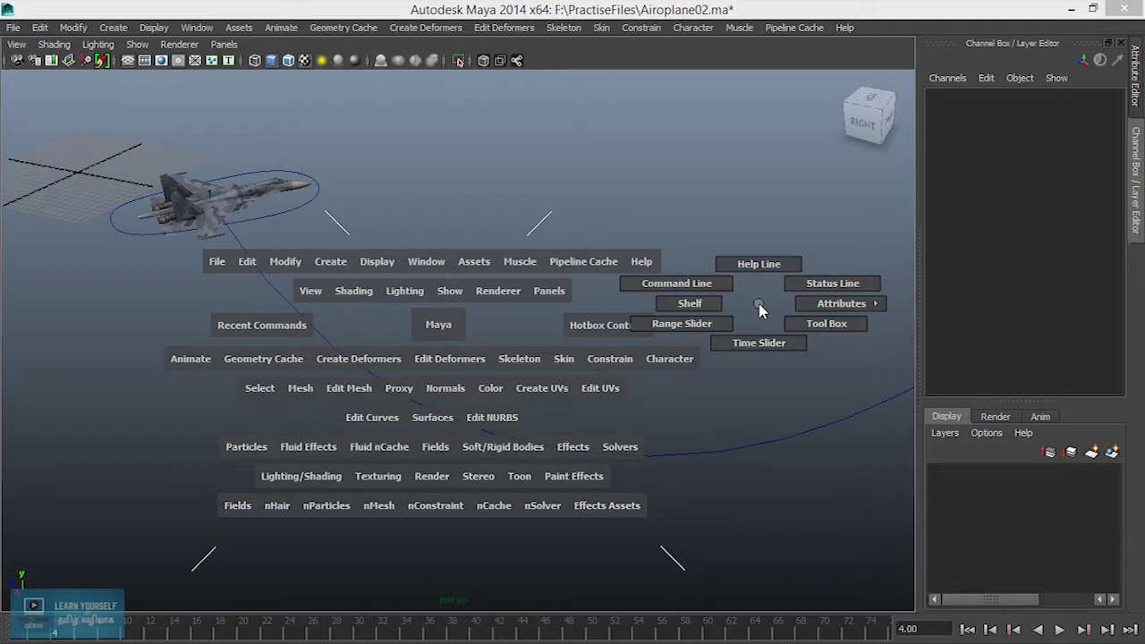
click(698, 326)
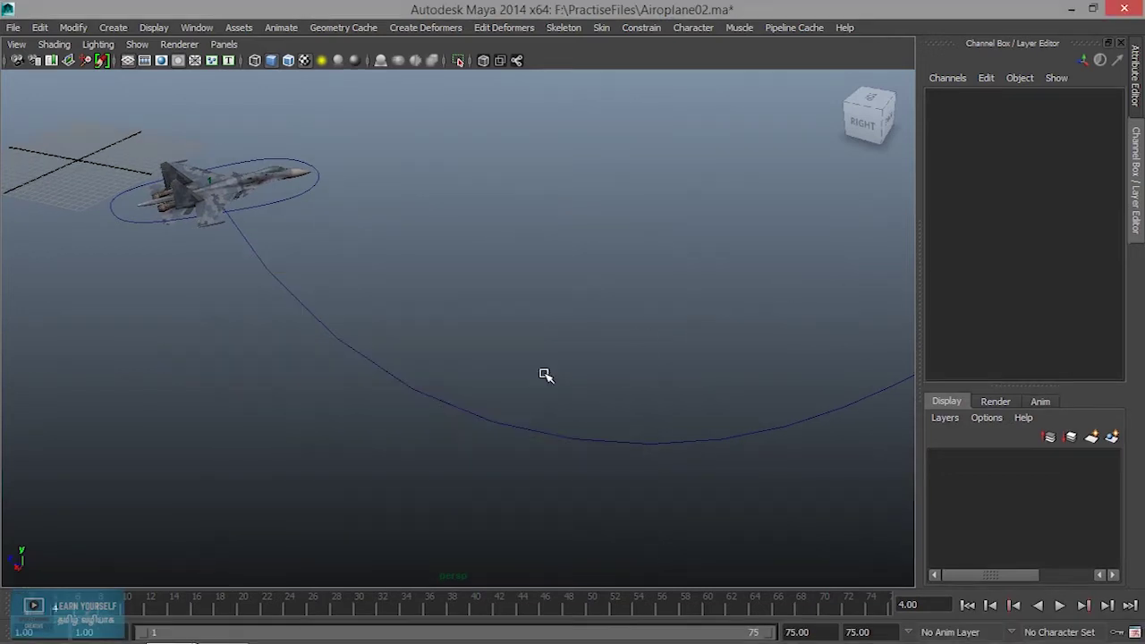
scroll(470, 361, down, 2)
scroll(470, 360, down, 2)
scroll(470, 360, down, 2)
scroll(237, 318, down, 1)
mouse_move(237, 318)
alt+mouse_down()
mouse_move(402, 383)
mouse_move(322, 337)
mouse_move(516, 401)
alt+mouse_up()
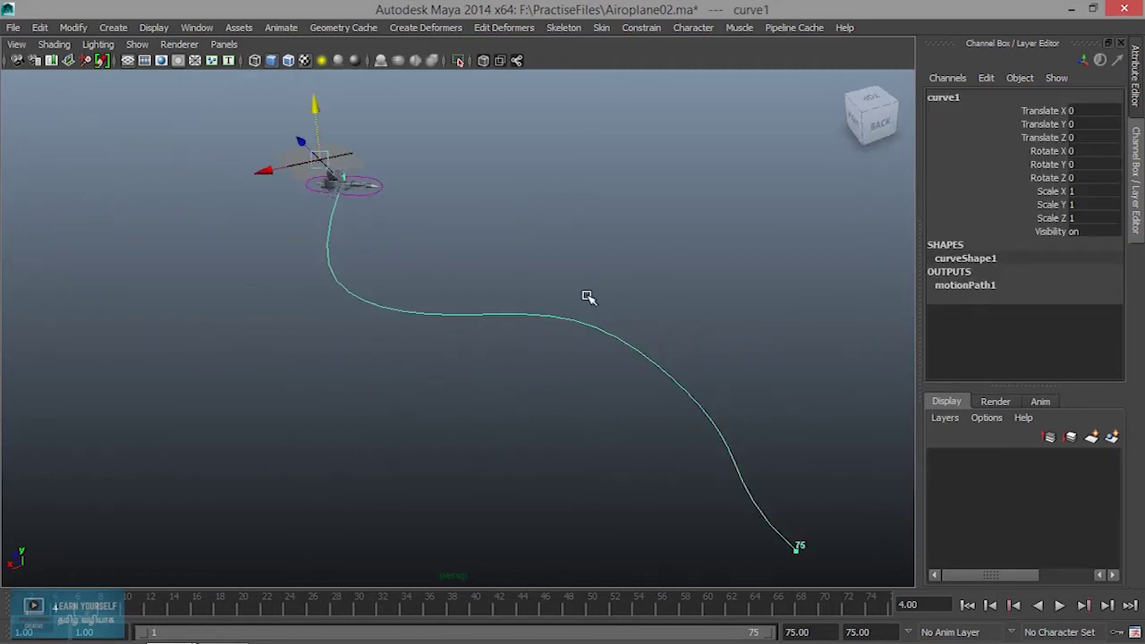
Step: Open motionPath1 in the Attribute Editor and try Y, then X, as the Front Axis
key(ctrl+a)
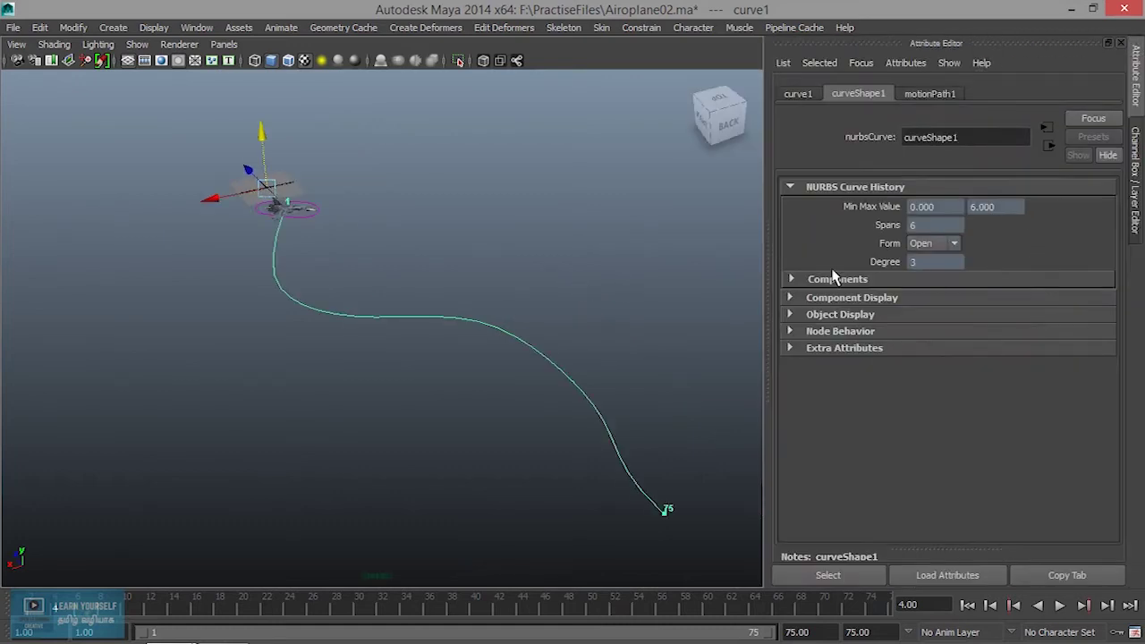
click(925, 96)
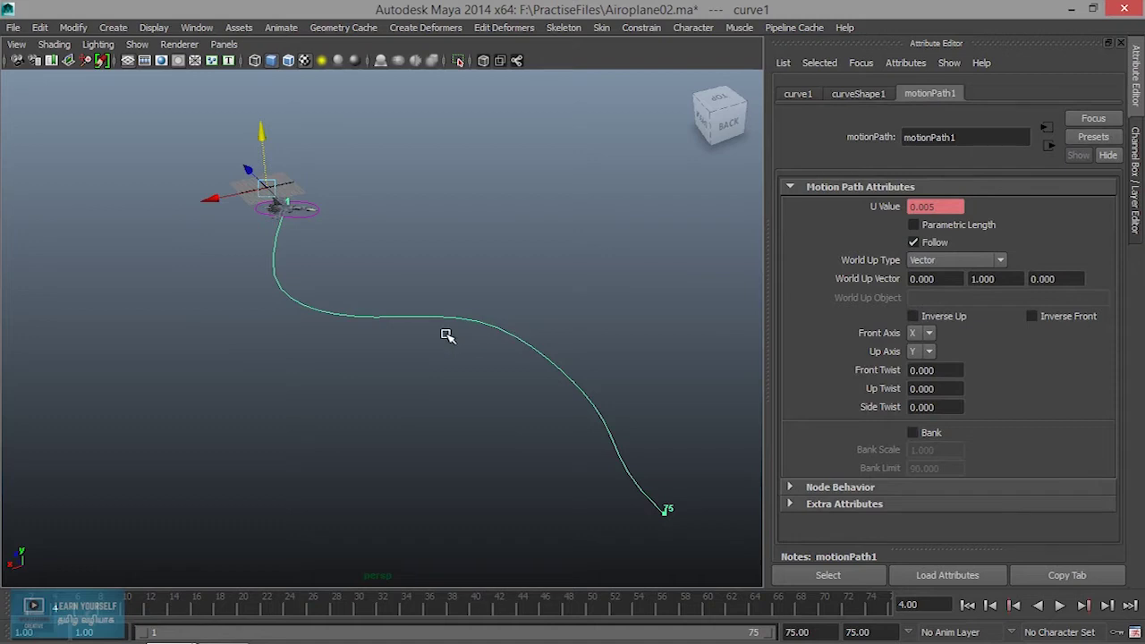
click(927, 333)
click(928, 370)
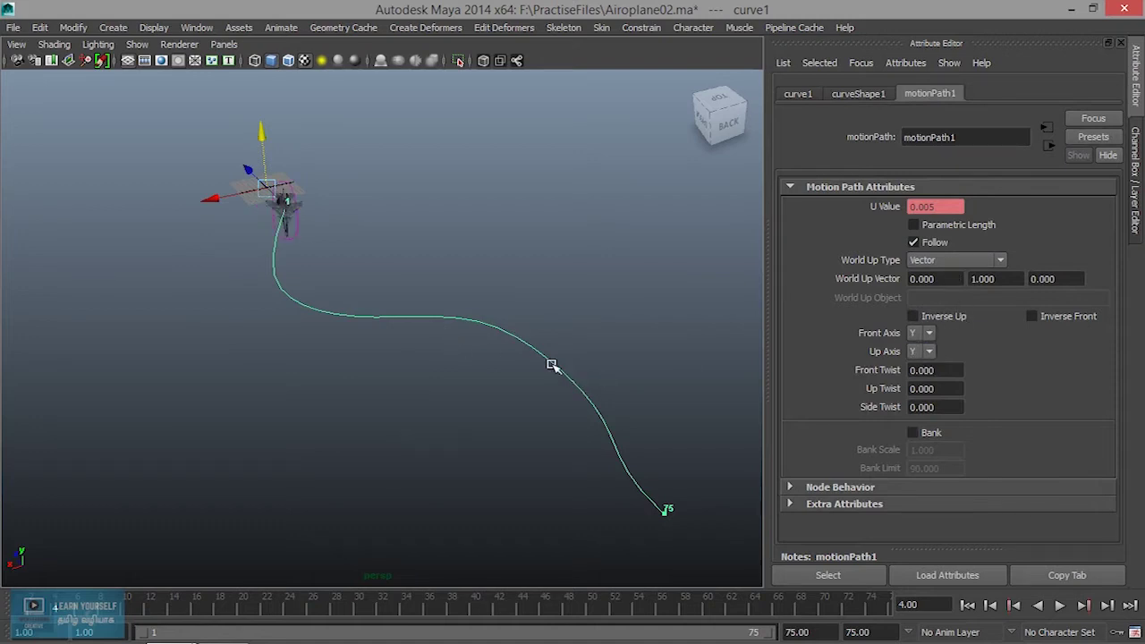
mouse_move(442, 296)
alt+mouse_down()
mouse_move(361, 328)
mouse_move(654, 107)
mouse_move(450, 355)
mouse_move(452, 376)
alt+mouse_up()
click(923, 333)
click(924, 356)
Step: Try Z, then X, as the Up Axis and check the jet's orientation
click(926, 352)
click(921, 388)
mouse_move(434, 396)
alt+mouse_down()
mouse_move(356, 420)
mouse_move(545, 350)
alt+mouse_up()
click(918, 351)
click(922, 366)
alt+drag(626, 421, 449, 450)
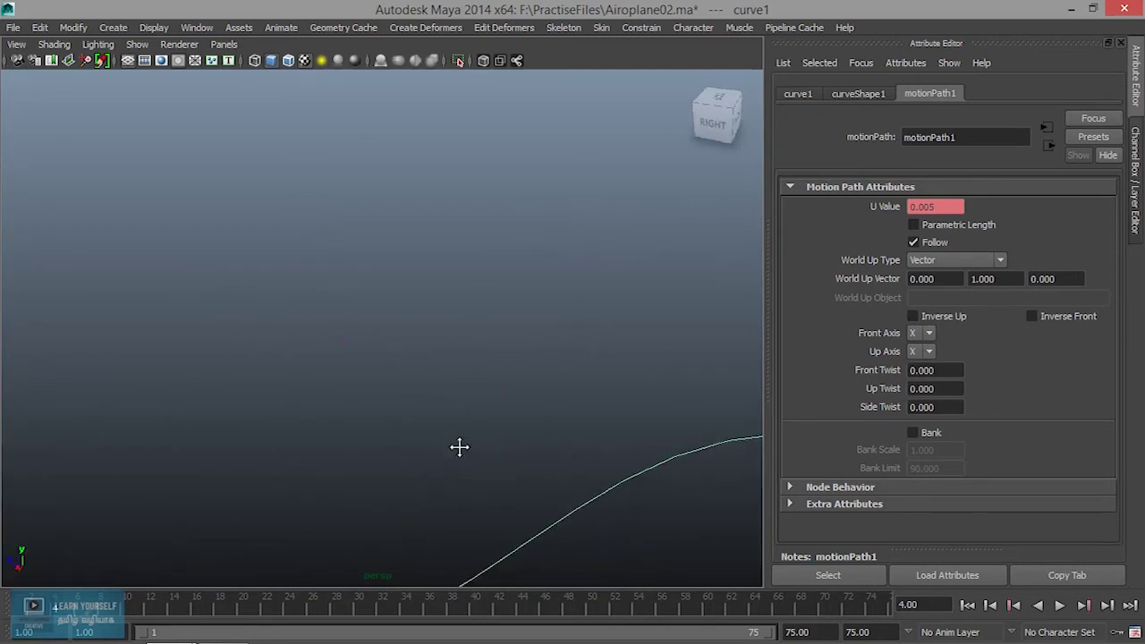
mouse_move(449, 450)
alt+middle_down()
mouse_move(403, 385)
mouse_move(749, 390)
alt+middle_up()
click(329, 310)
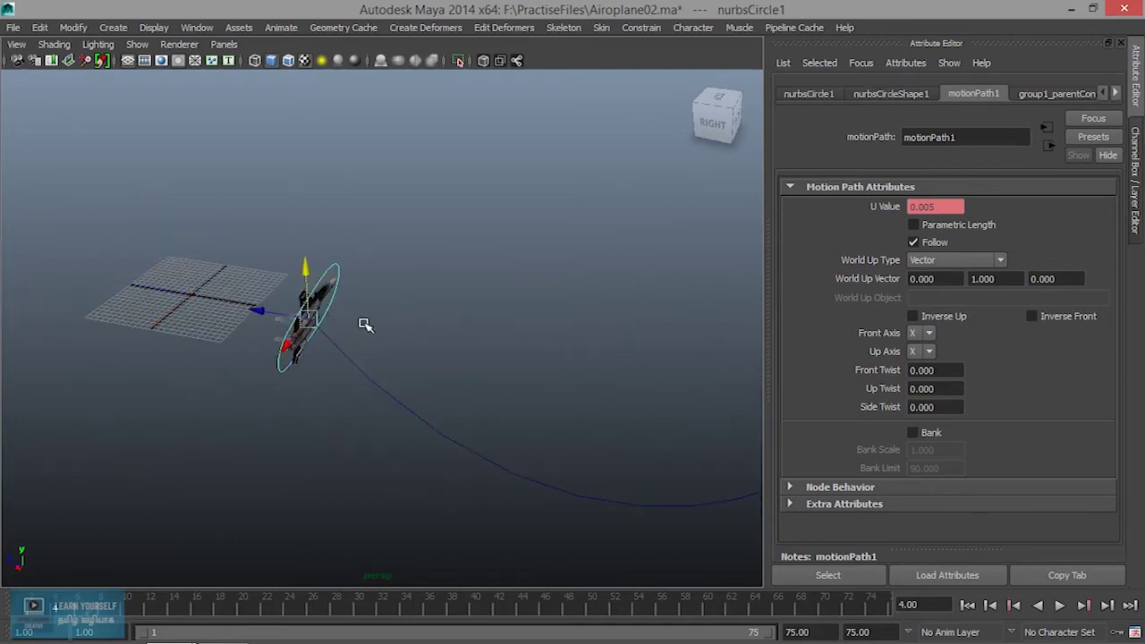
Step: Set motionPath1's Up Axis to Y and reset Front Twist to 0
key(f)
click(922, 351)
click(921, 378)
mouse_move(329, 442)
alt+mouse_down()
mouse_move(435, 440)
mouse_move(408, 448)
mouse_move(435, 452)
mouse_move(371, 465)
mouse_move(384, 461)
alt+mouse_up()
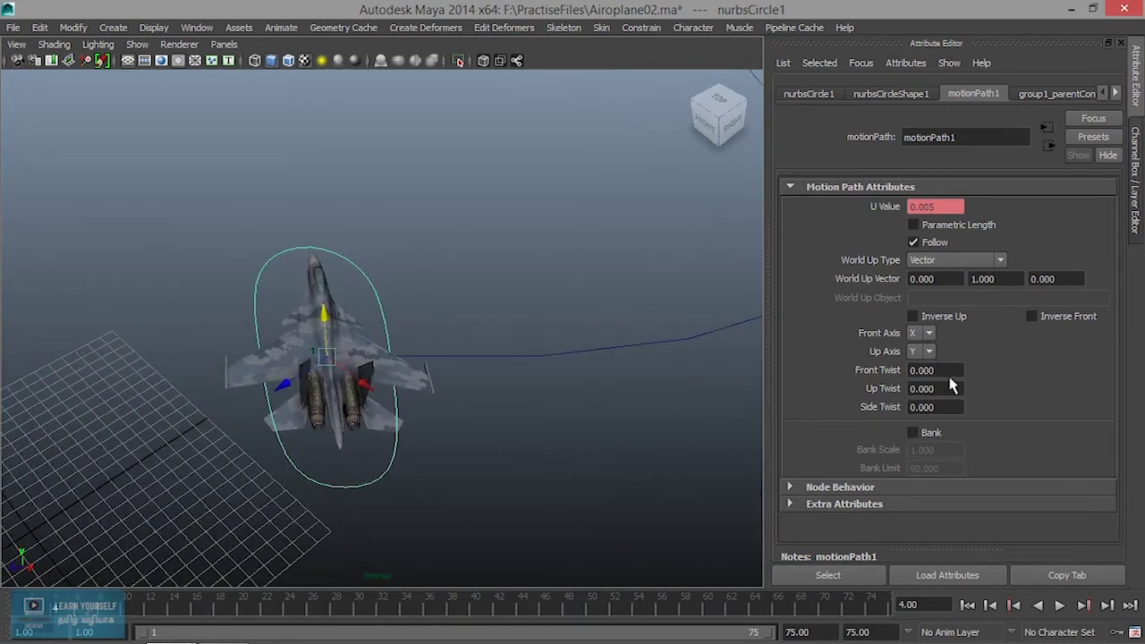
ctrl+drag(930, 370, 921, 371)
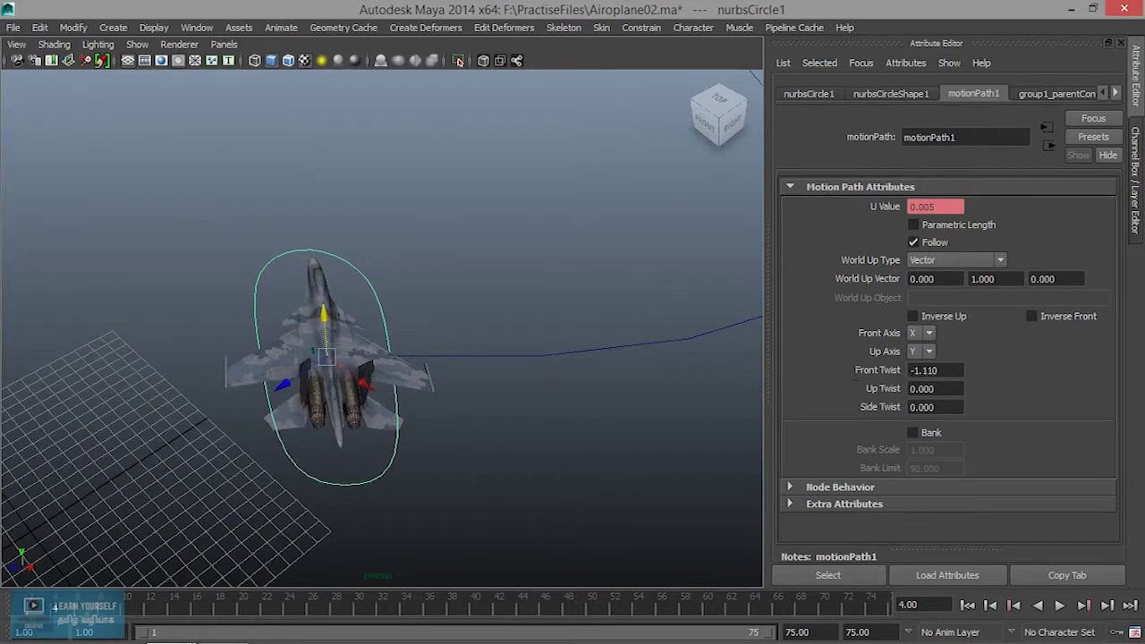
text(0)
key(Return)
Step: Set Up Twist to -90 and play the flight to confirm the jet sits upright
ctrl+drag(931, 388, 721, 397)
ctrl+drag(962, 404, 917, 405)
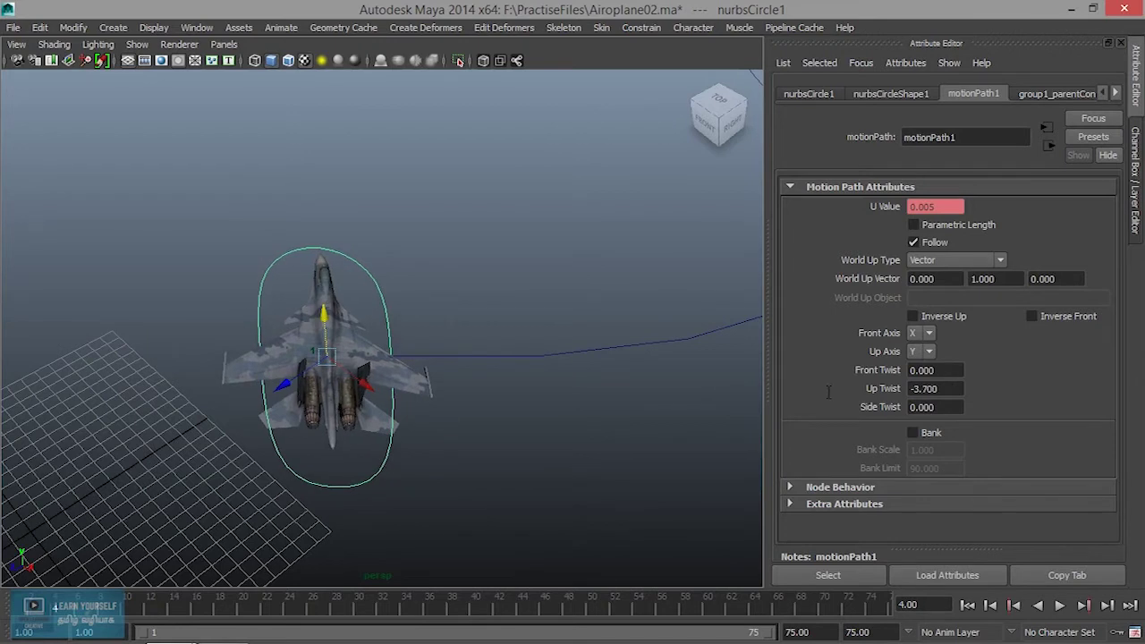
click(951, 388)
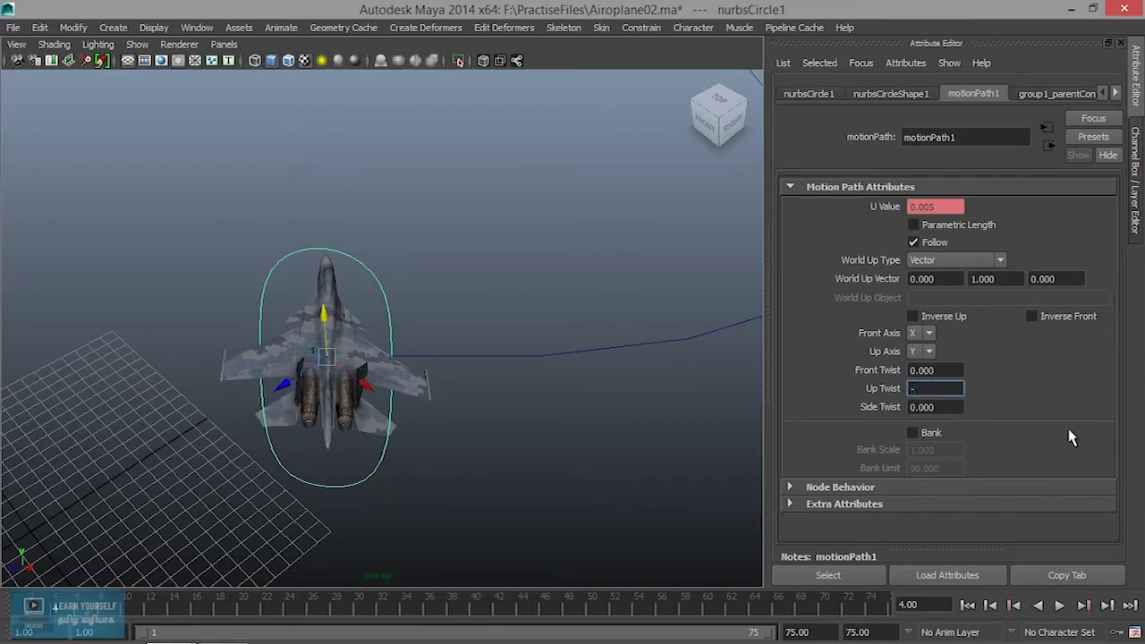
text(90)
key(Return)
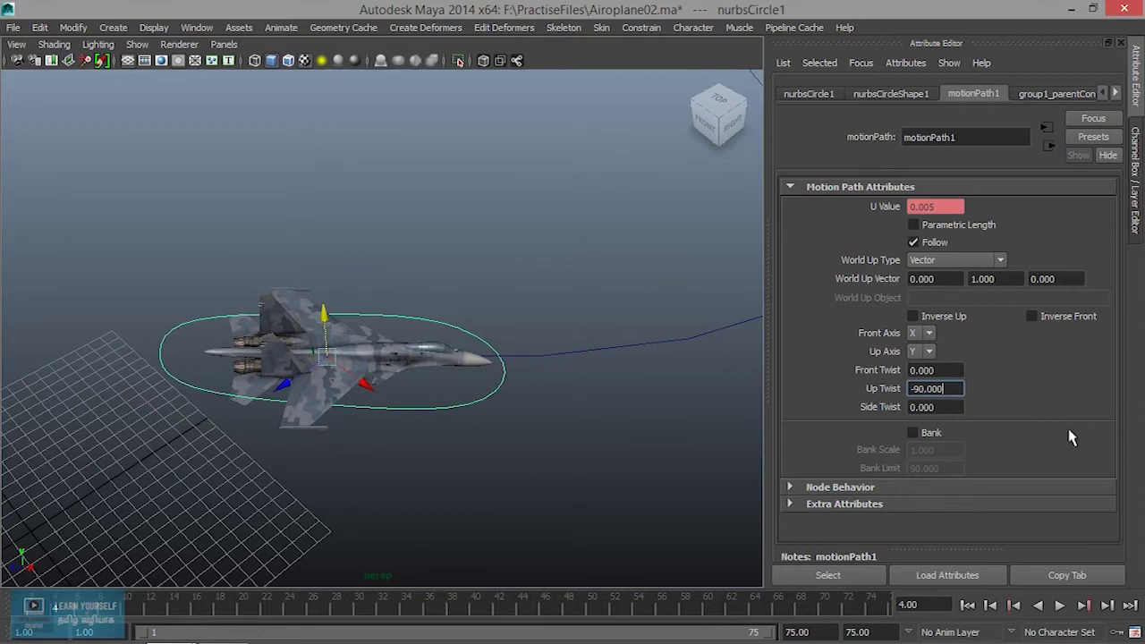
alt+drag(501, 429, 332, 435)
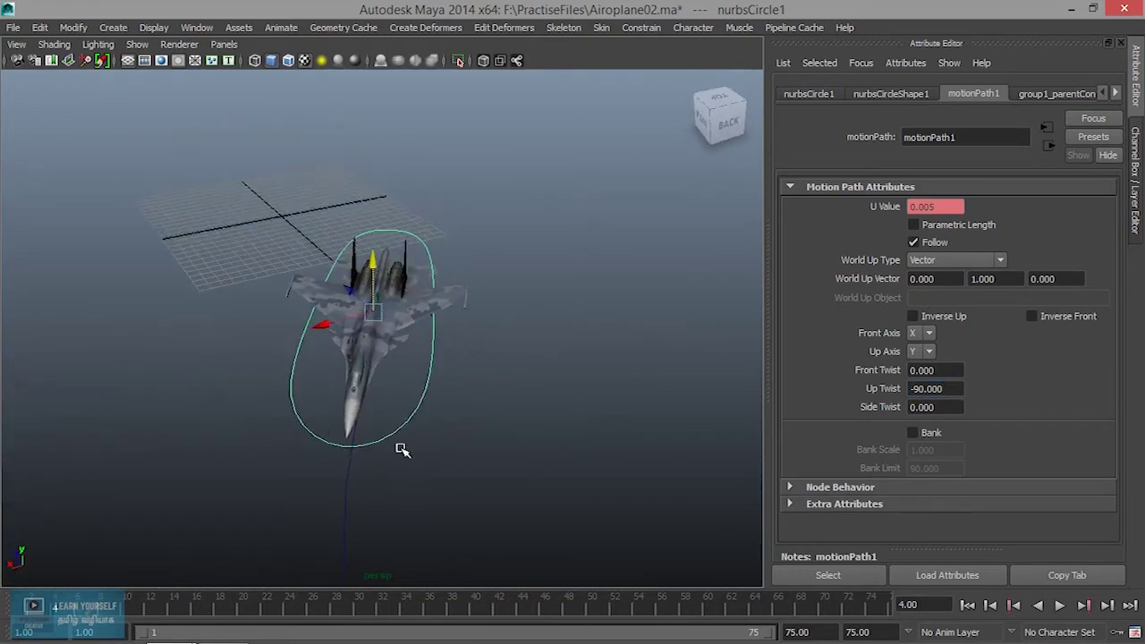
scroll(537, 501, down, 2)
click(1058, 605)
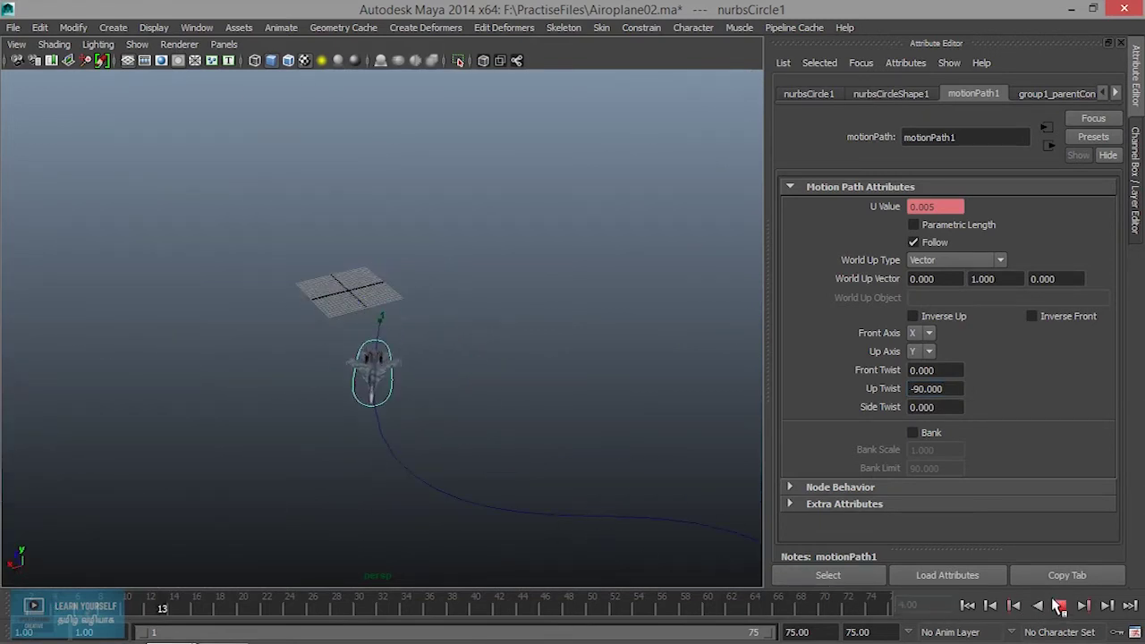
Step: Follow the jet during playback, then stop the animation
scroll(410, 460, down, 3)
scroll(410, 458, up, 2)
scroll(409, 458, up, 2)
alt+middle_drag(410, 456, 235, 326)
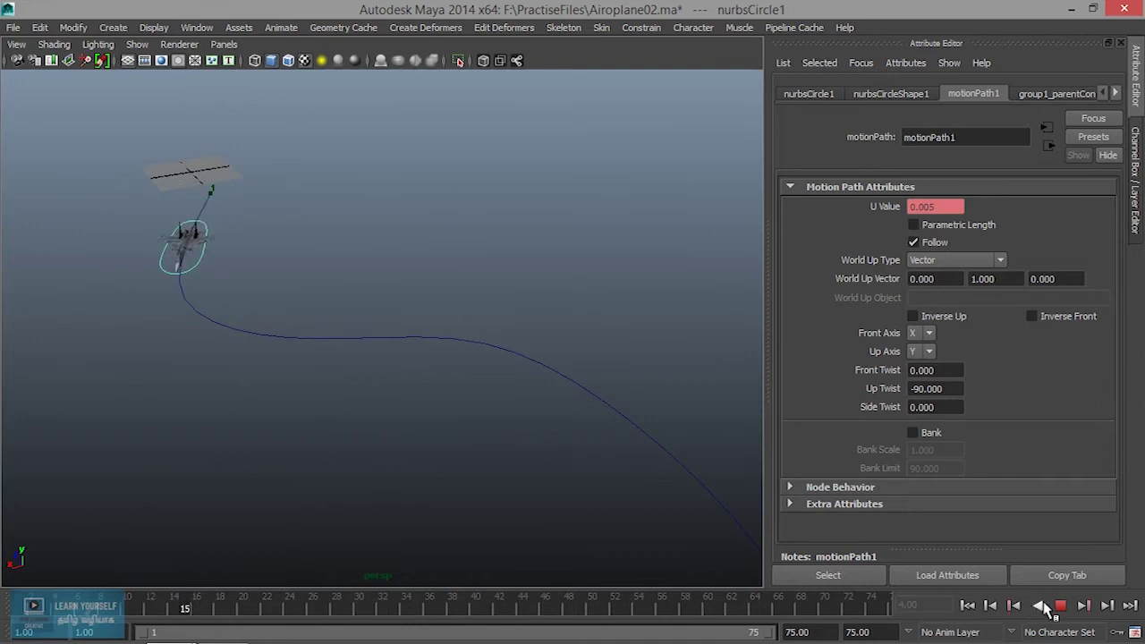
click(1061, 606)
Step: Enable Bank on motionPath1 and replay to see the jet lean into turns
mouse_move(509, 401)
alt+mouse_down()
mouse_move(396, 366)
mouse_move(566, 449)
mouse_move(629, 496)
mouse_move(573, 405)
alt+mouse_up()
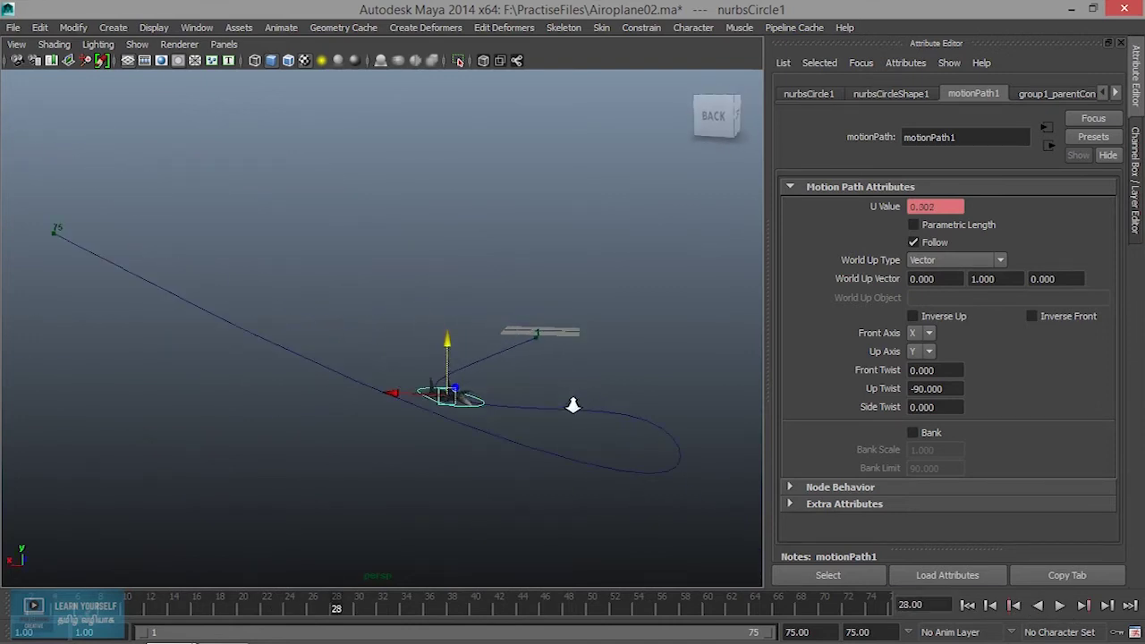
click(913, 434)
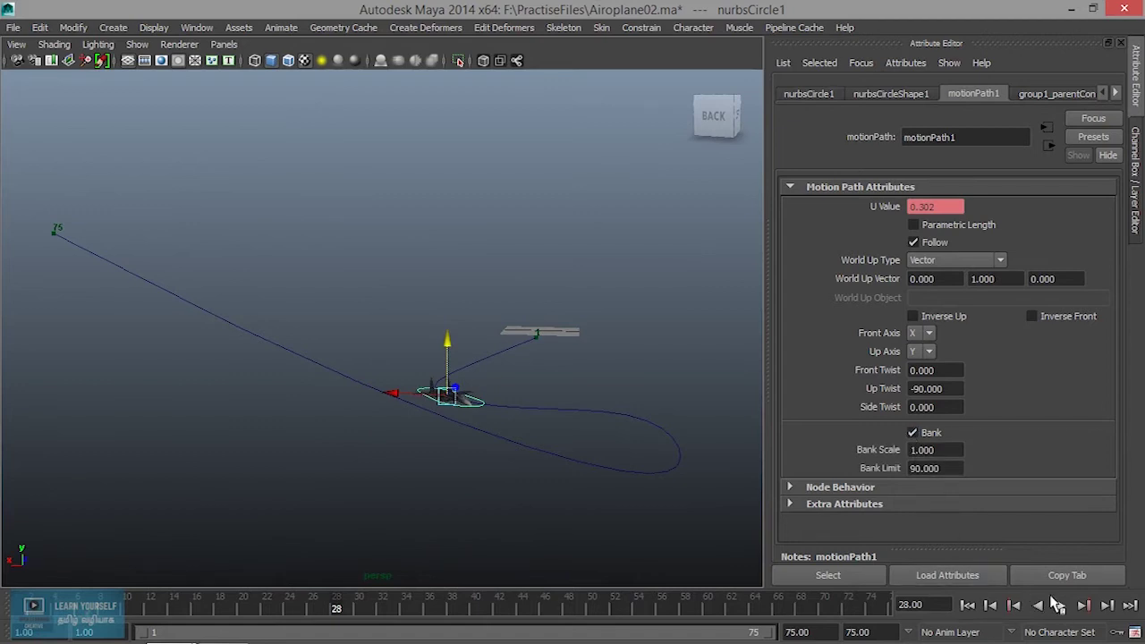
click(1057, 606)
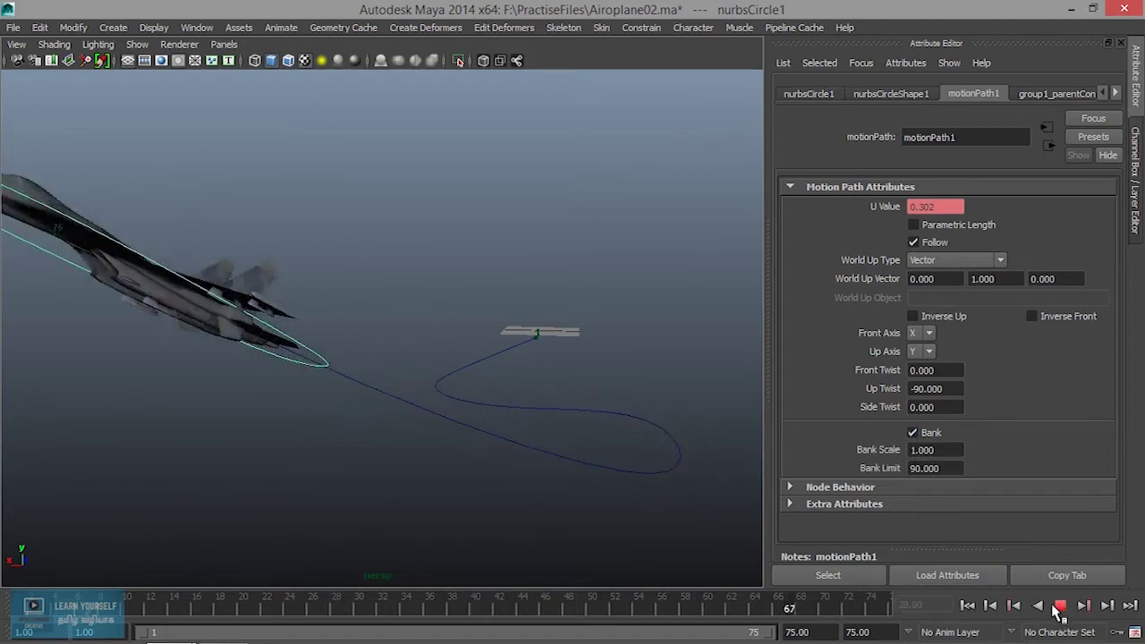
mouse_move(447, 429)
alt+mouse_down()
mouse_move(459, 435)
mouse_move(403, 387)
mouse_move(289, 410)
alt+mouse_up()
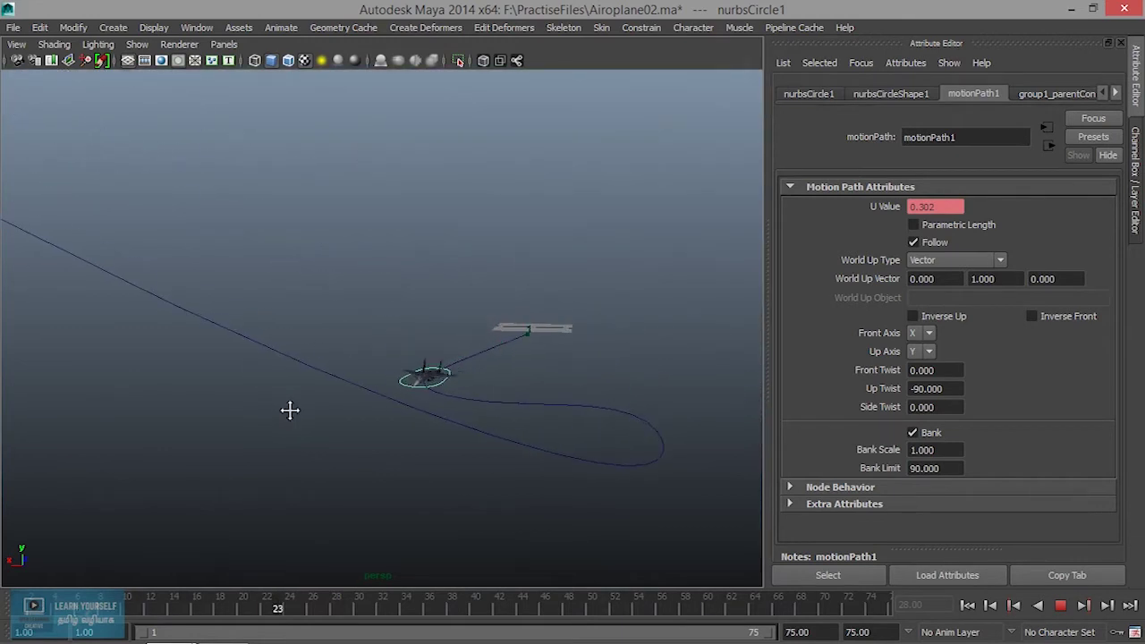
click(1060, 606)
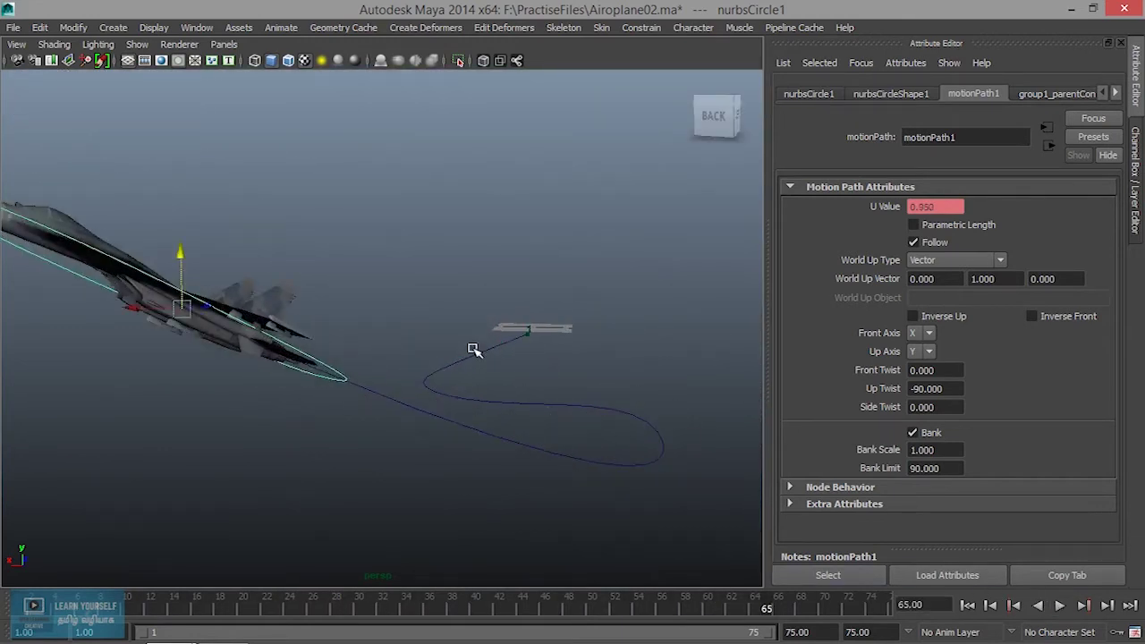
click(442, 393)
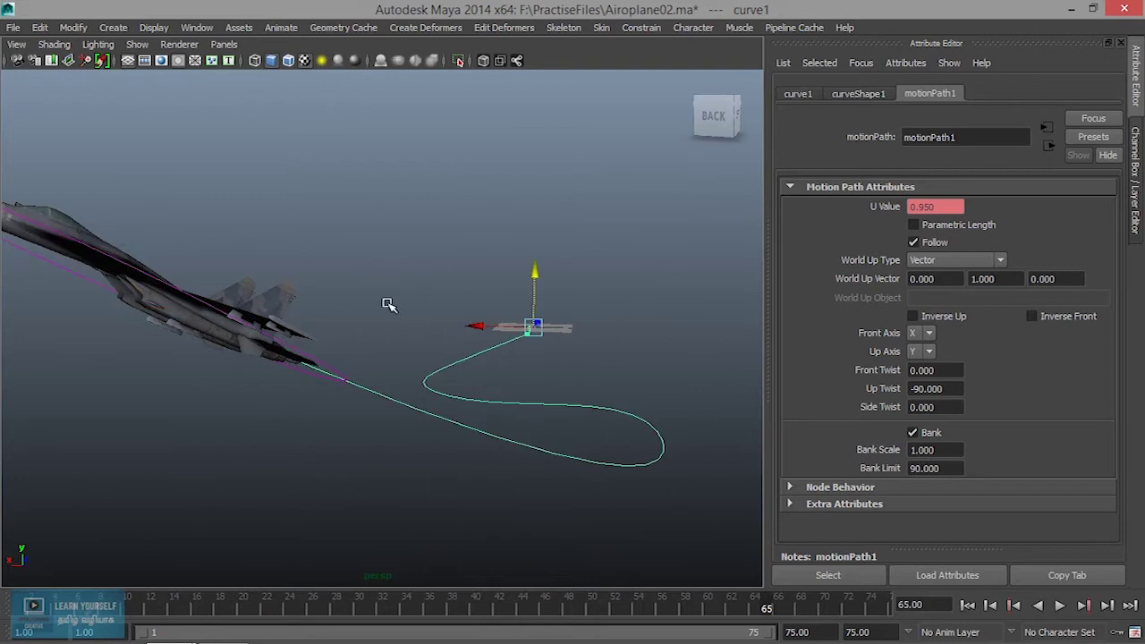
click(199, 28)
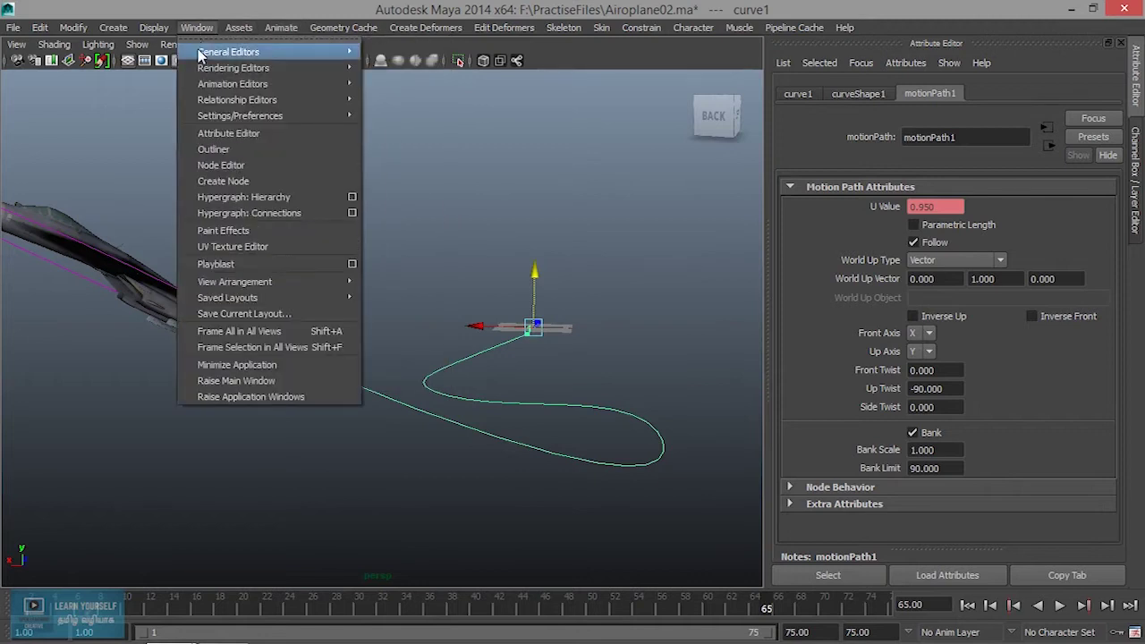
Step: Show nurbsCircle1's animation curves framed in the Graph Editor
mouse_move(232, 83)
click(411, 93)
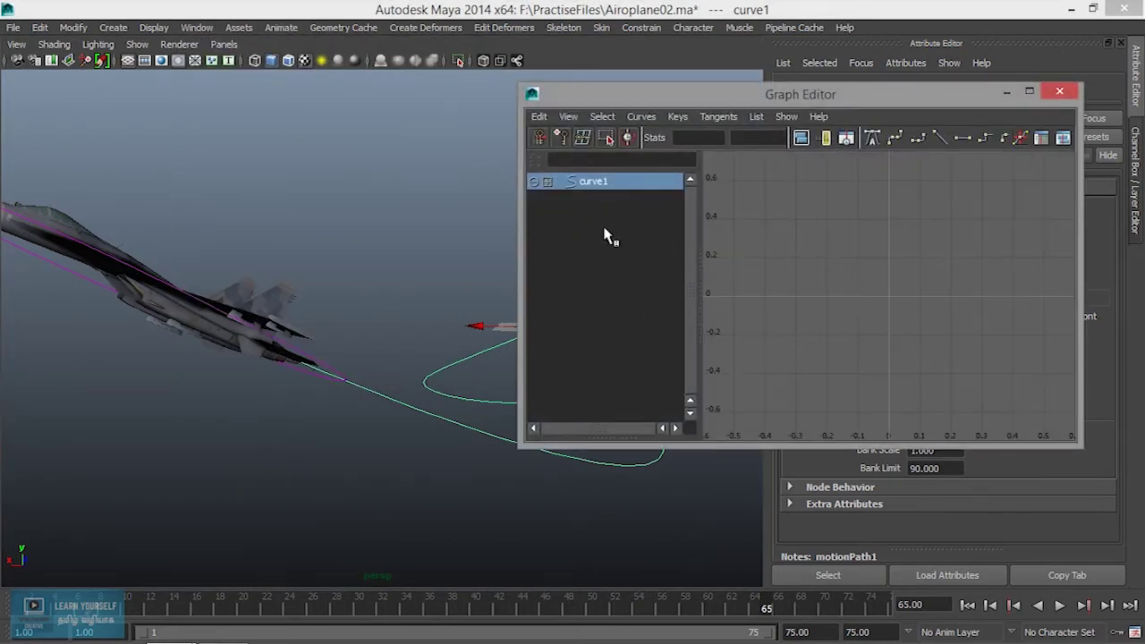
click(547, 181)
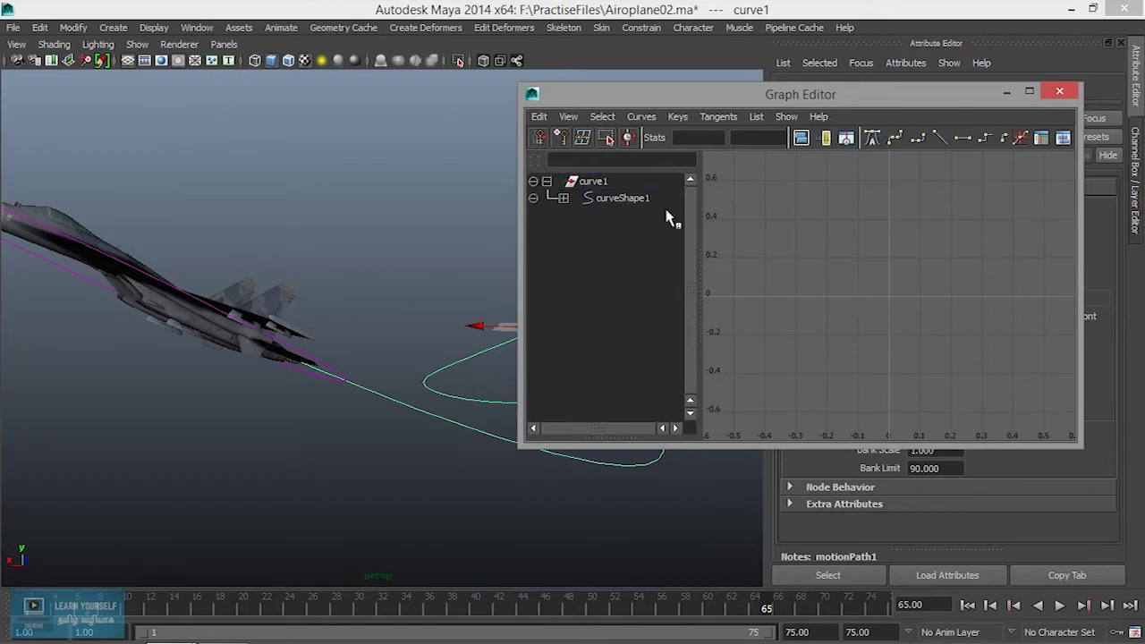
click(611, 198)
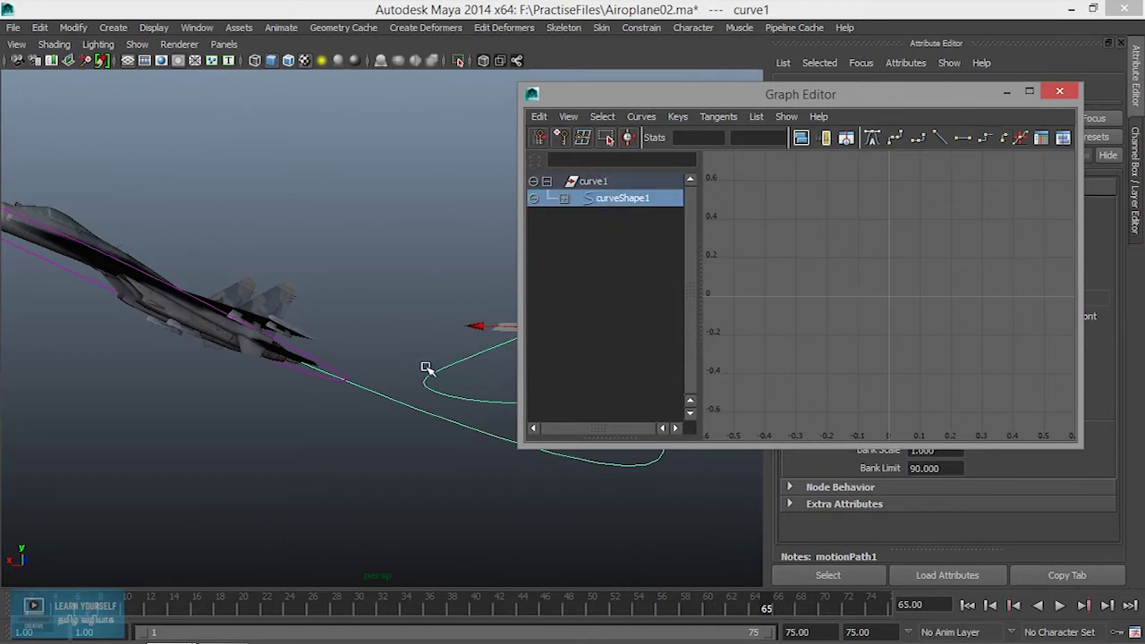
click(336, 376)
key(f)
scroll(912, 297, down, 5)
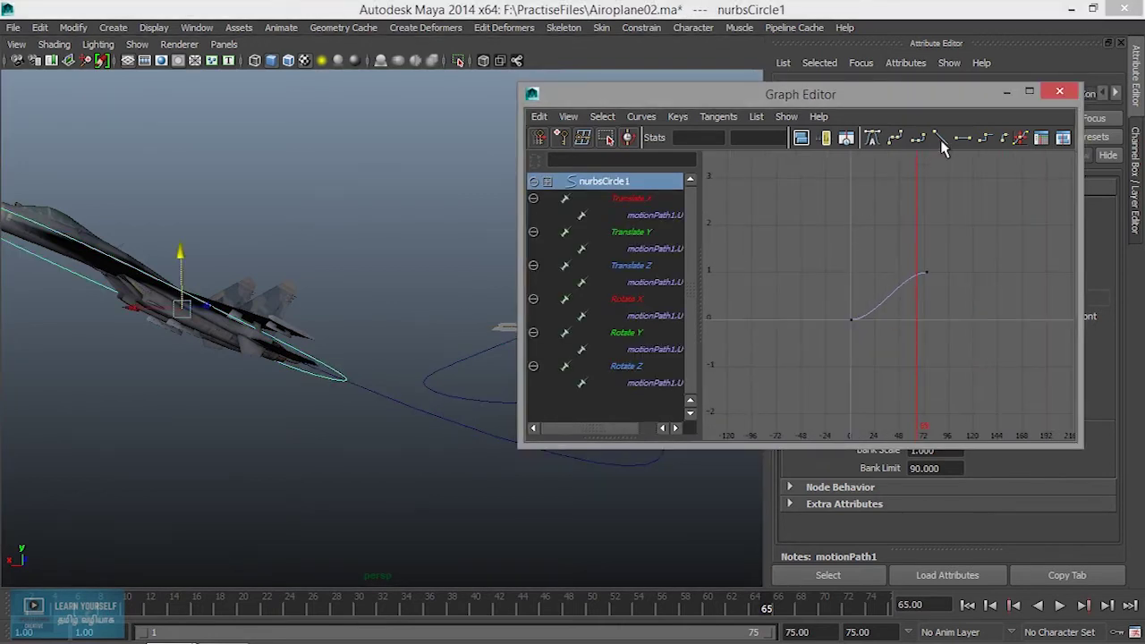
Step: Make the U Value keys linear, minimize the Graph Editor and play the flight
drag(825, 219, 975, 337)
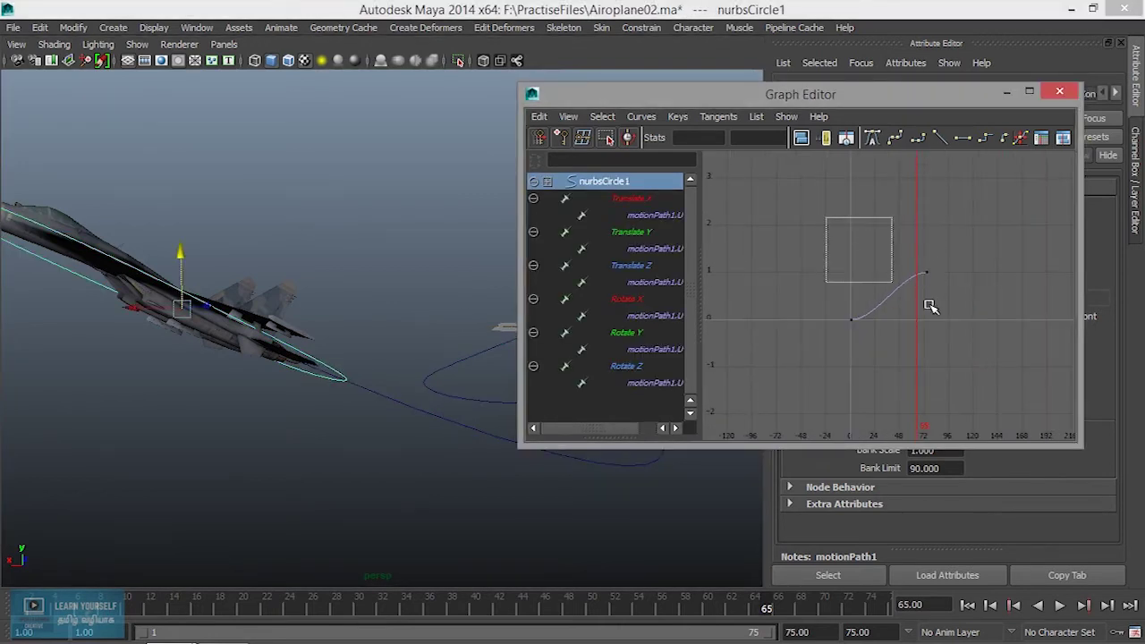
click(939, 141)
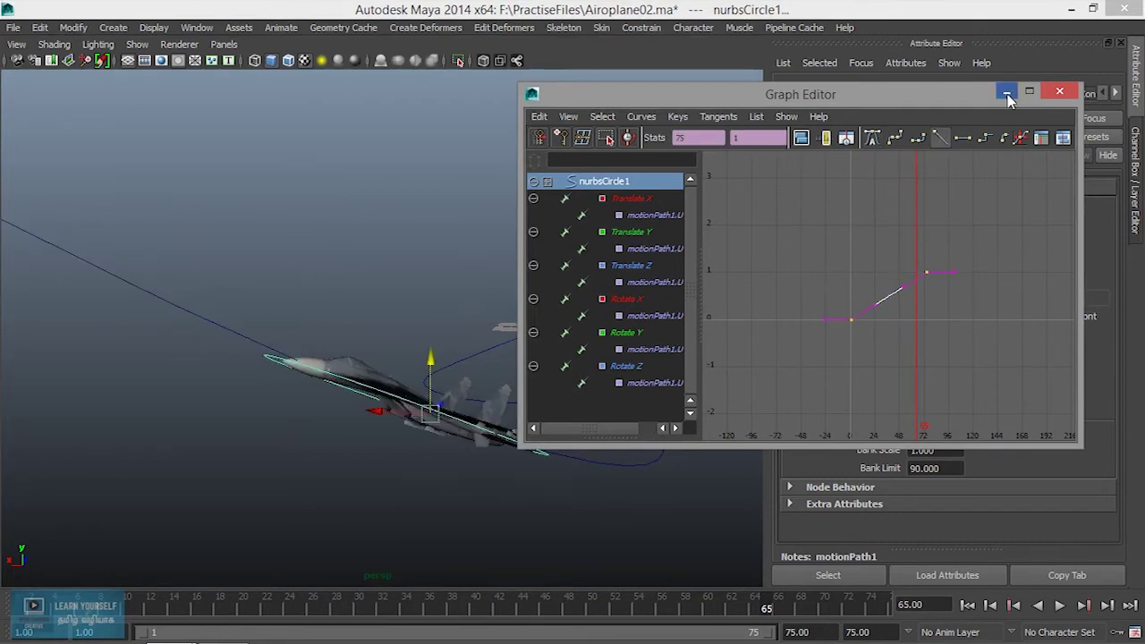
click(1060, 91)
click(1059, 605)
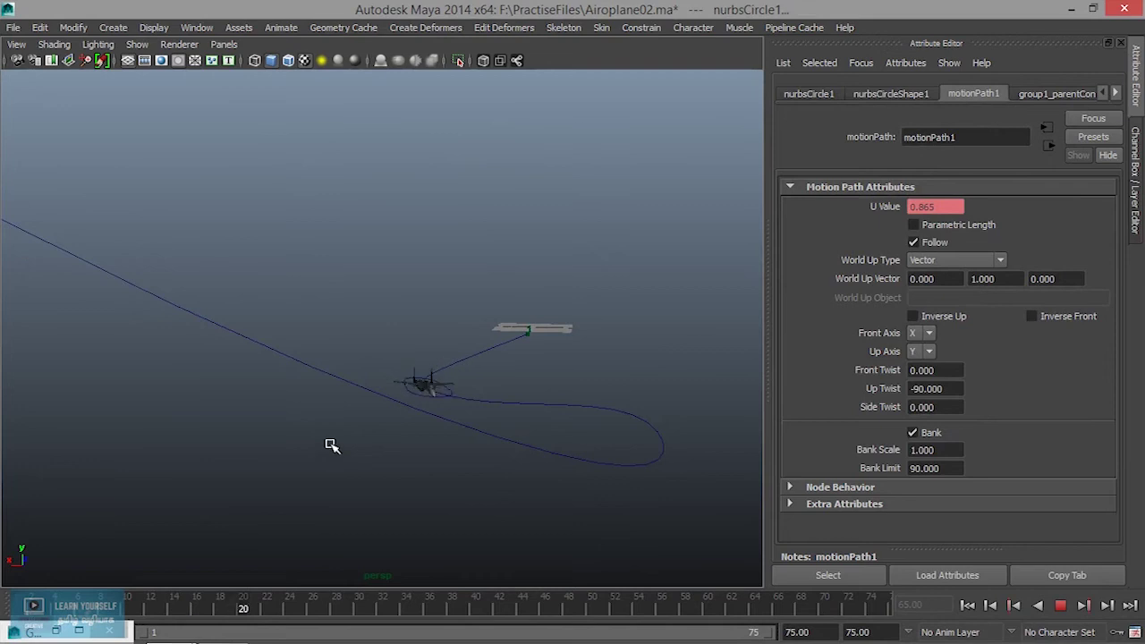
Step: Stop at frame 67 and inspect nurbsCircle1's Translate X and Y channels in a widened Graph Editor
click(1059, 609)
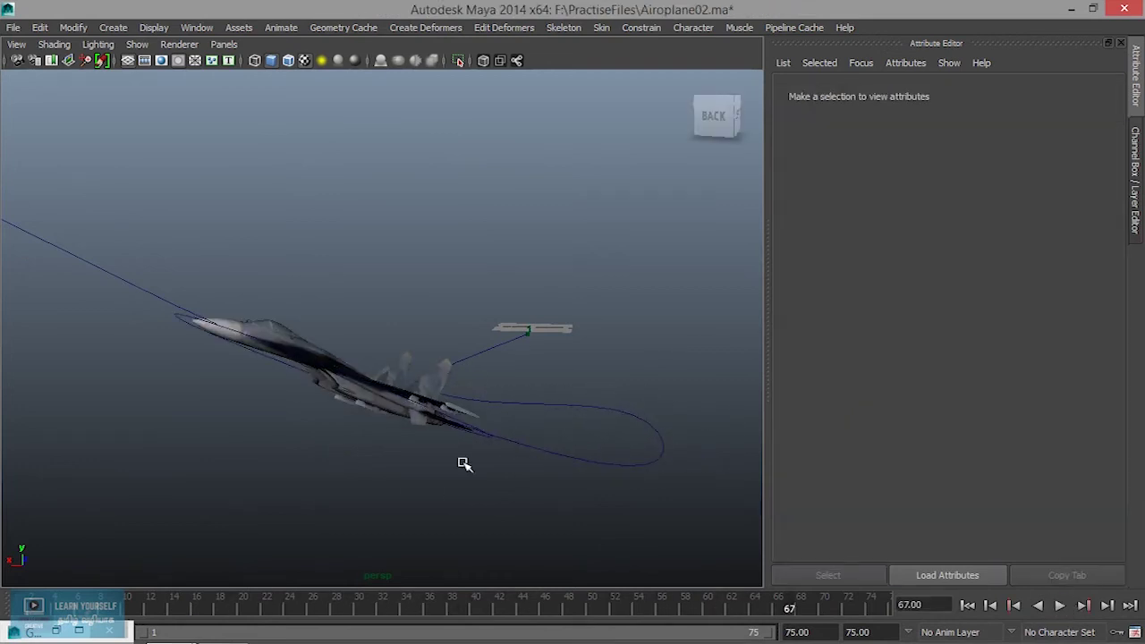
click(35, 632)
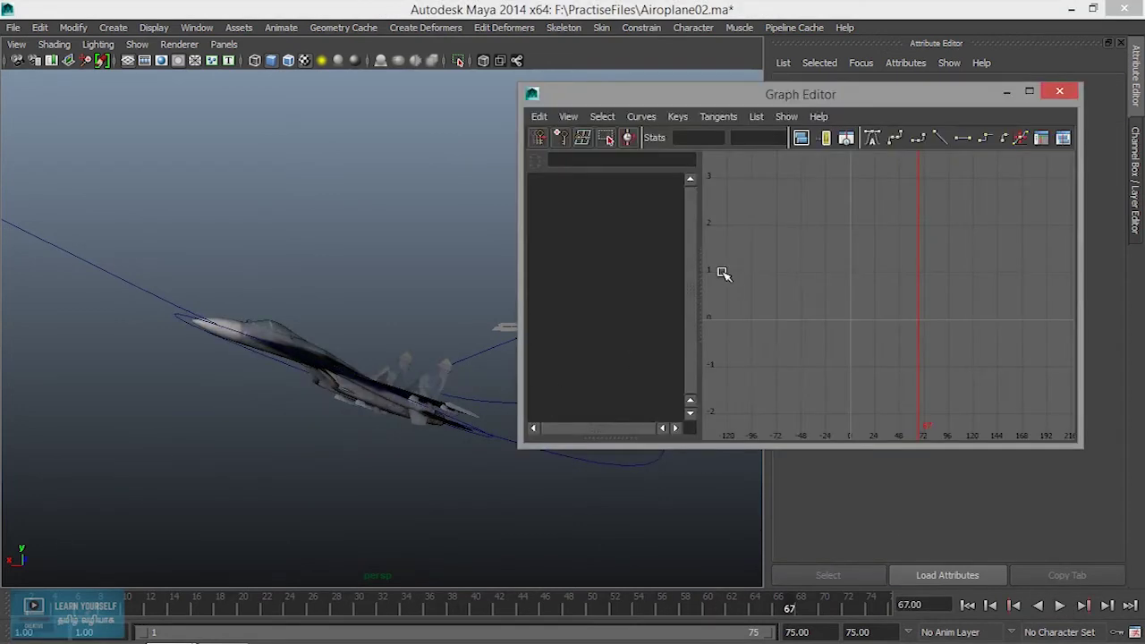
click(157, 299)
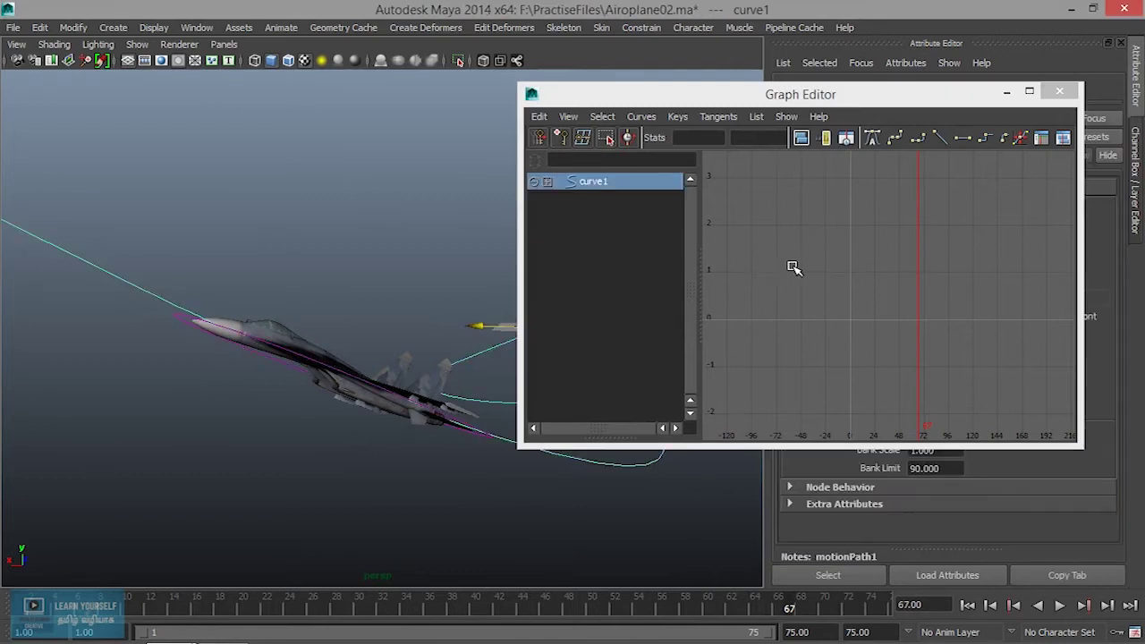
click(176, 316)
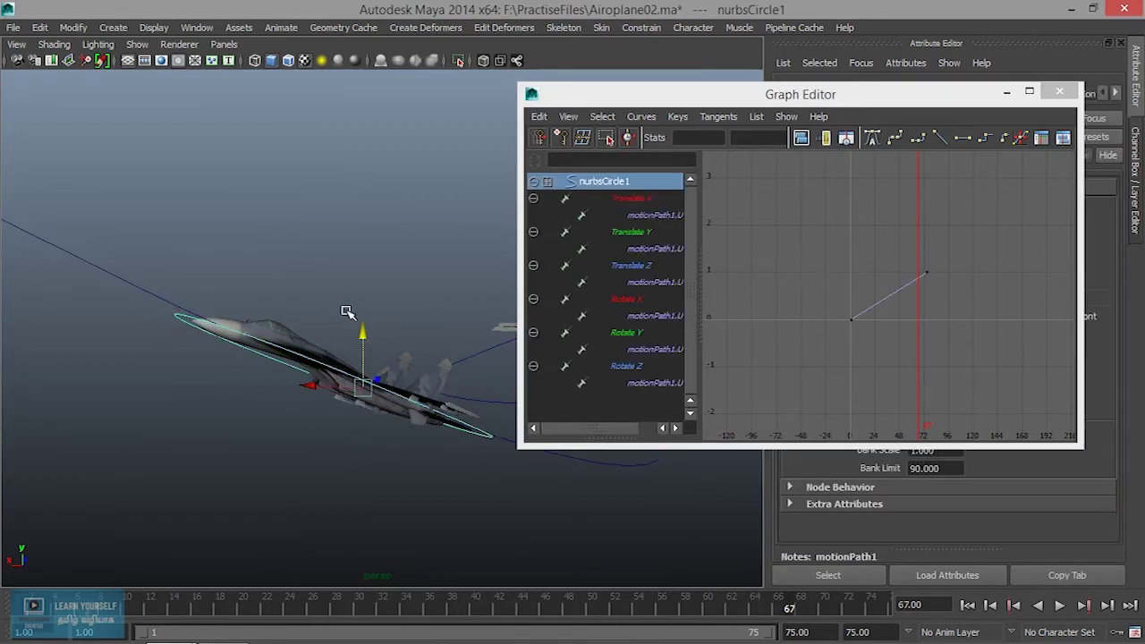
click(701, 241)
drag(700, 241, 787, 243)
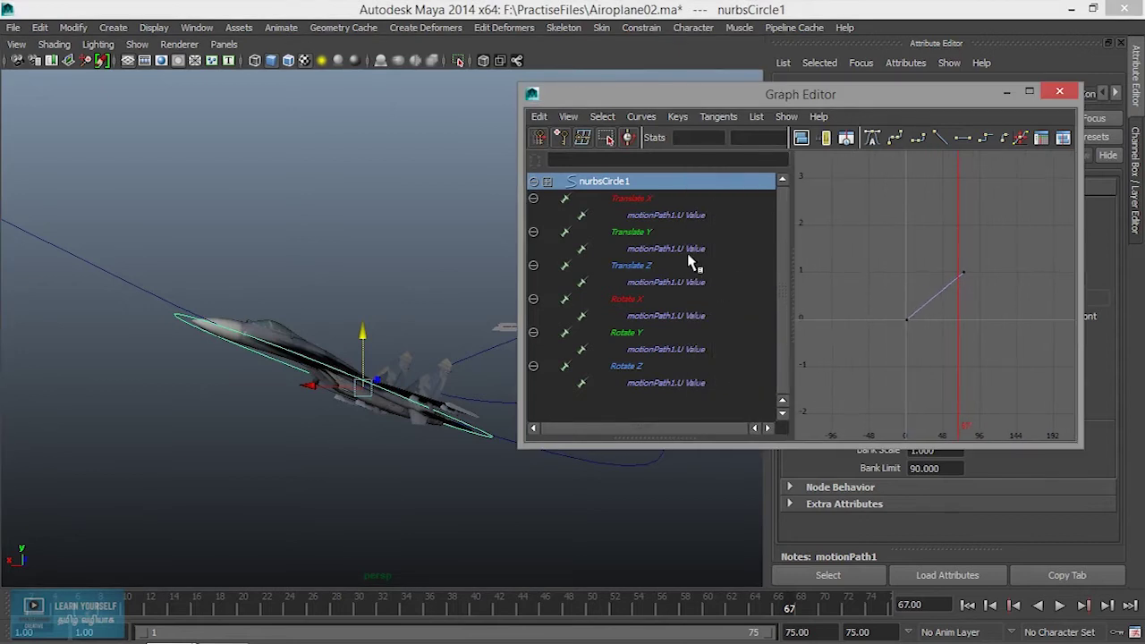
click(639, 208)
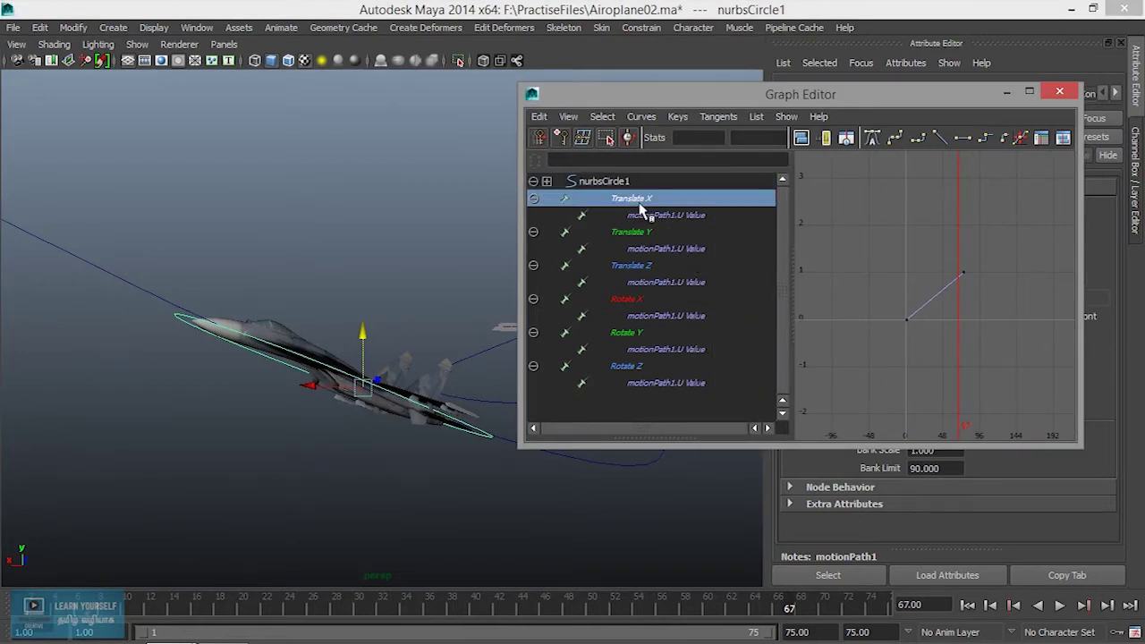
click(641, 247)
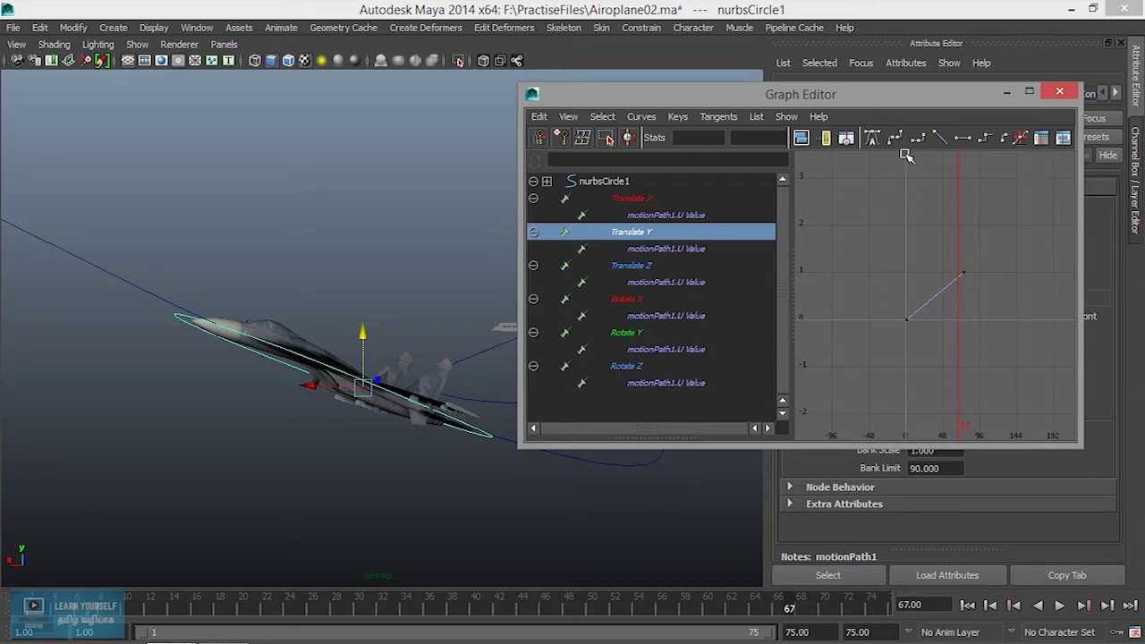
click(74, 28)
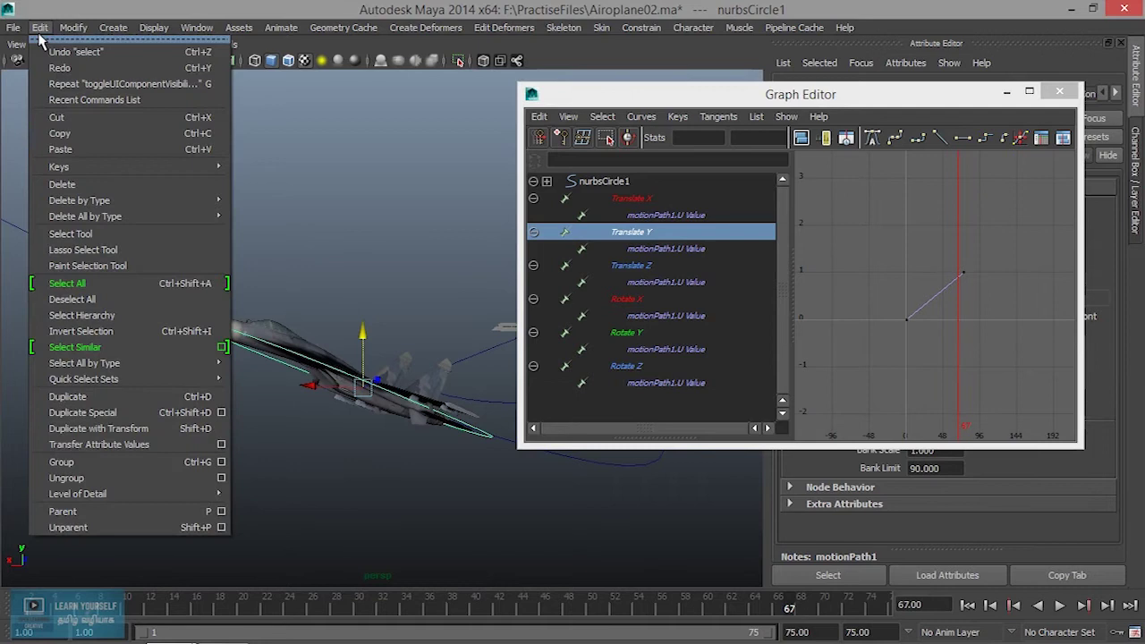
Step: Bake nurbsCircle1's path motion into per-frame keys with Bake Simulation
click(44, 54)
mouse_move(59, 166)
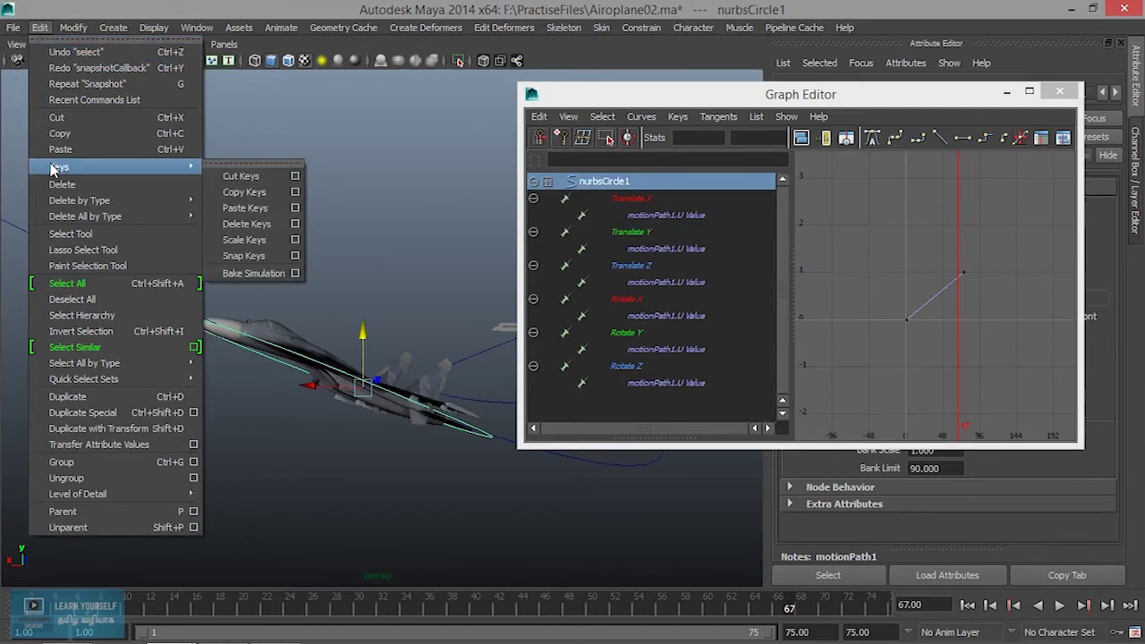
click(255, 277)
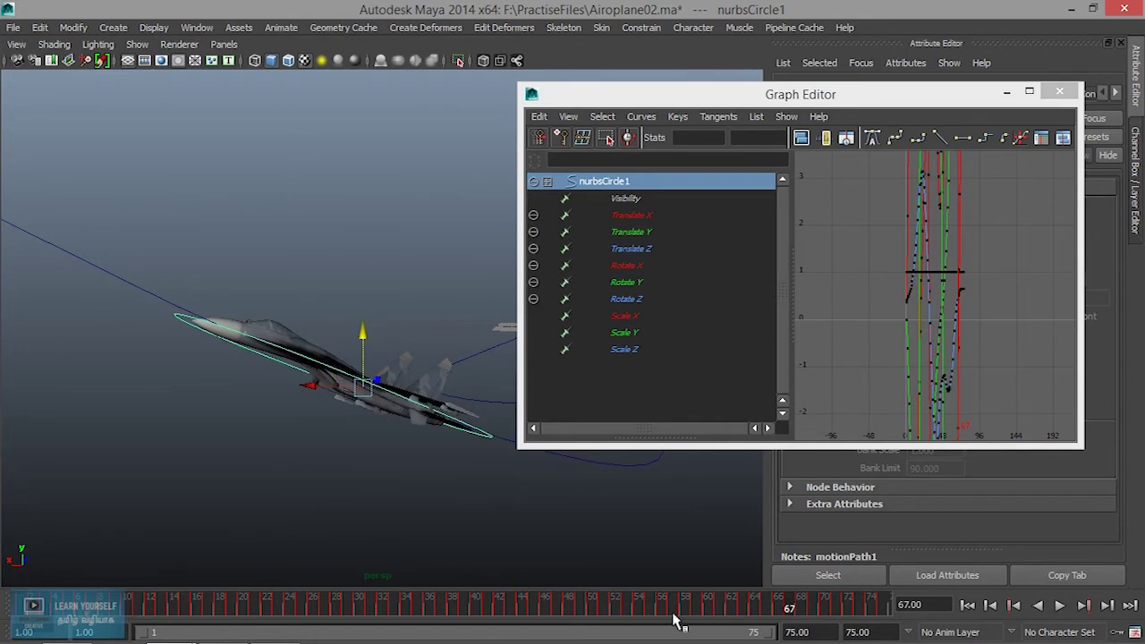
key(f)
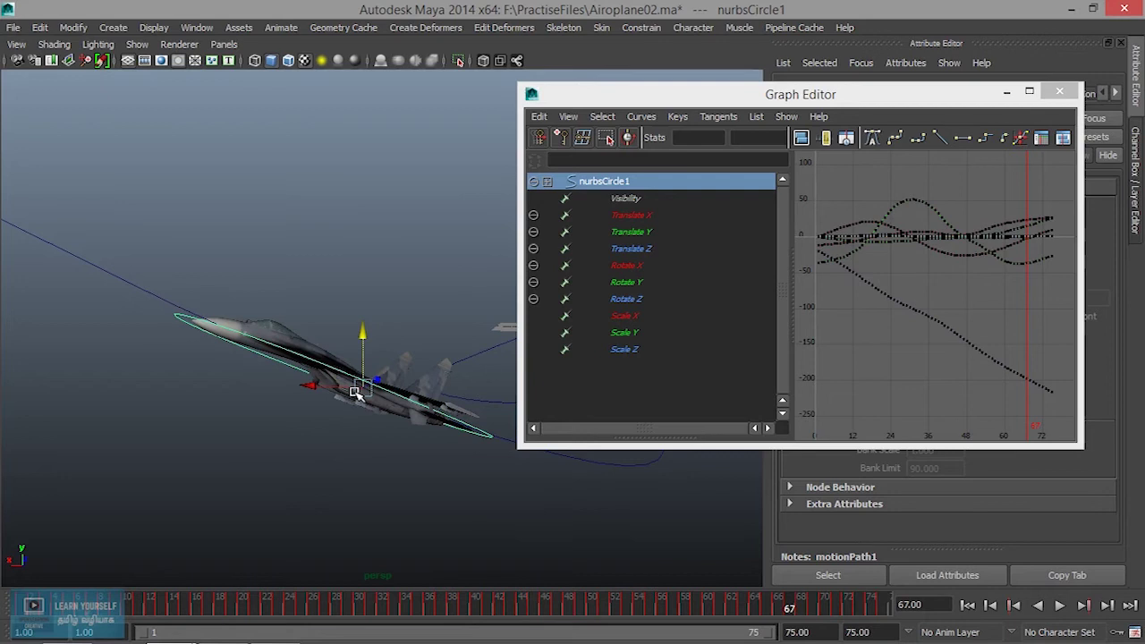
scroll(928, 317, up, 3)
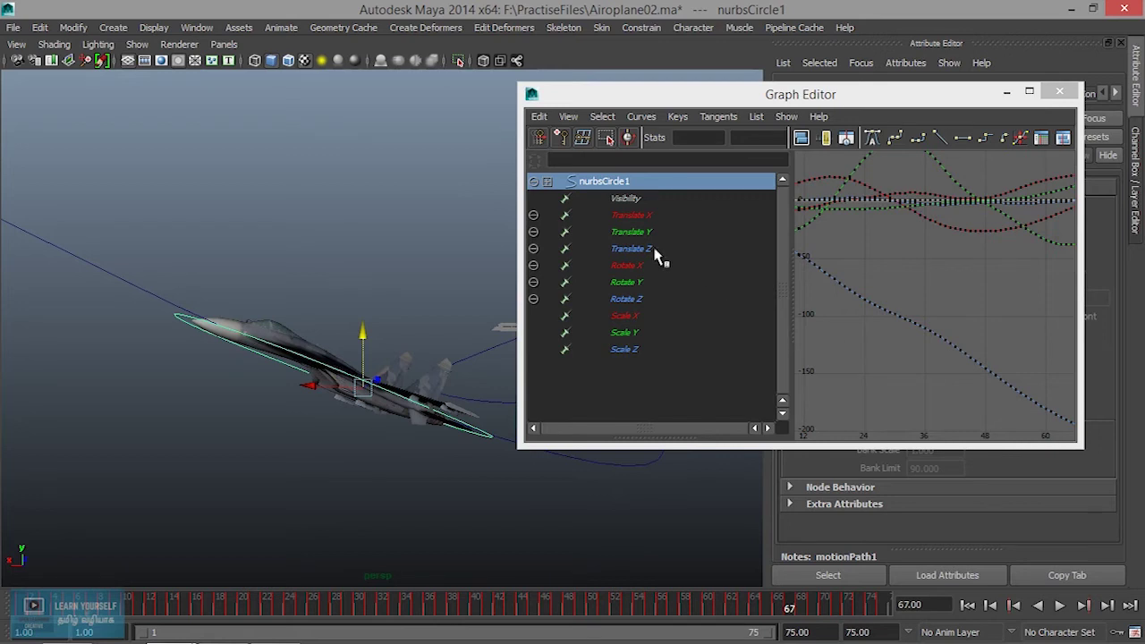
Step: Inspect the baked Translate X, Y and Z curves in the Graph Editor
click(634, 216)
key(f)
scroll(955, 295, up, 4)
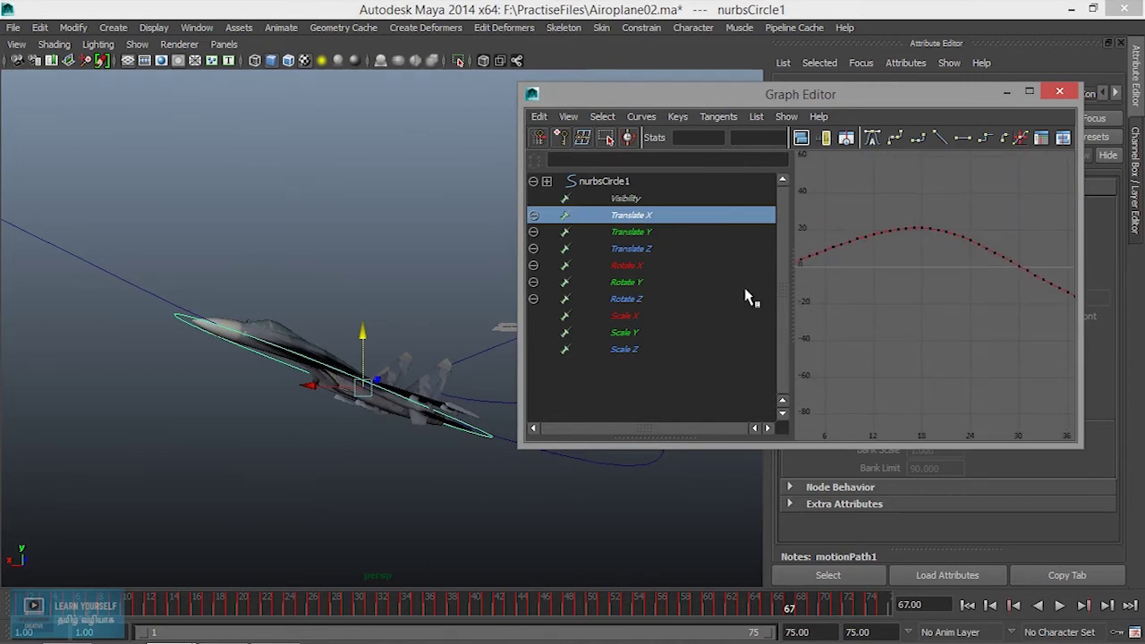
click(638, 233)
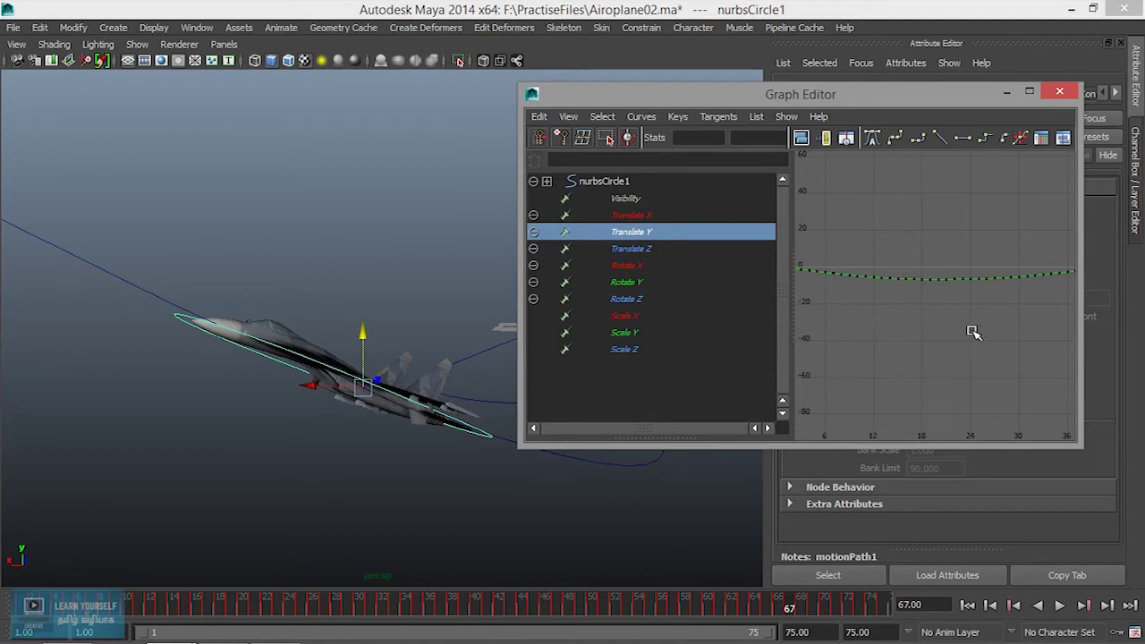
alt+middle_drag(996, 358, 665, 371)
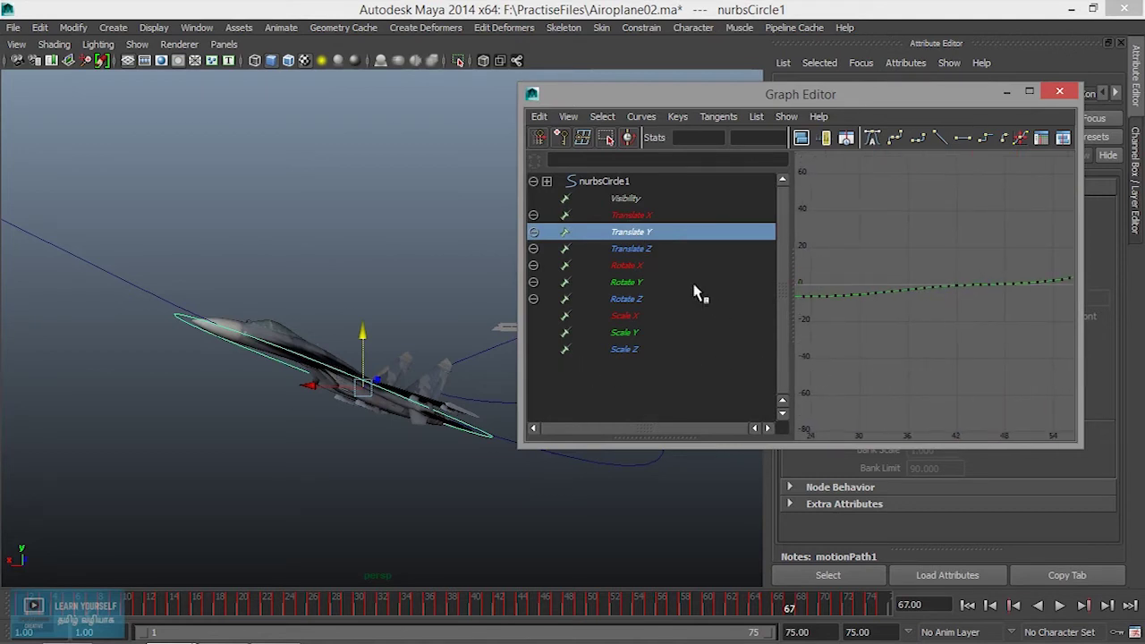
click(652, 248)
alt+middle_drag(877, 358, 924, 356)
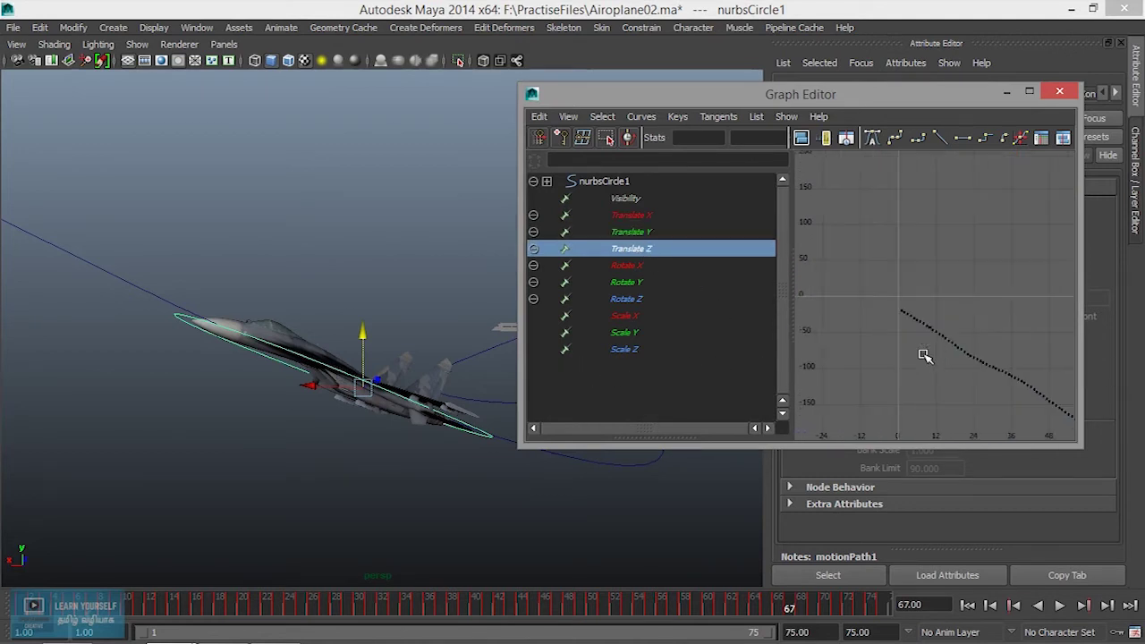
mouse_move(981, 398)
alt+middle_down()
mouse_move(785, 261)
mouse_move(754, 260)
alt+middle_up()
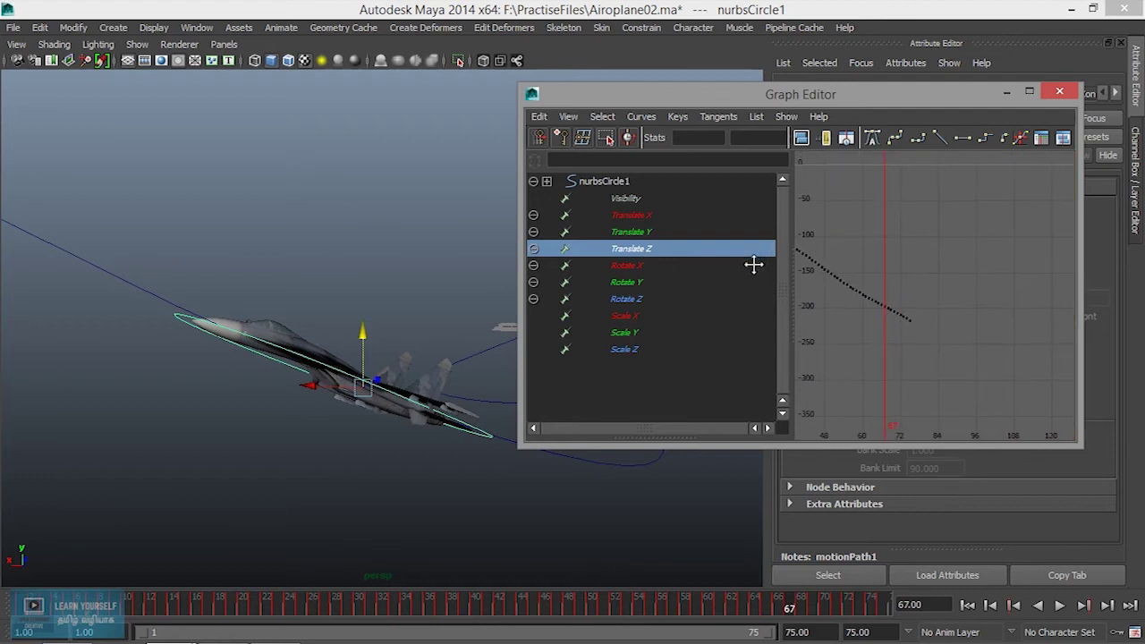
Step: Inspect the baked Rotate X, Y, Z curves and the flat Scale X curve
click(626, 271)
alt+middle_drag(910, 250, 1004, 390)
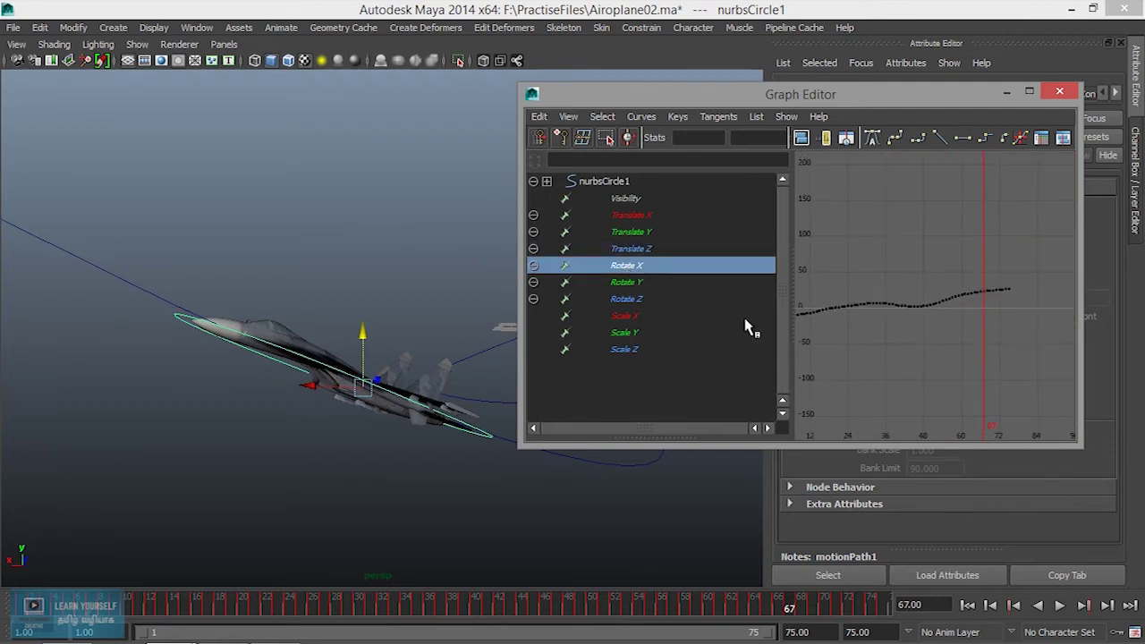
click(637, 284)
alt+middle_drag(864, 322, 940, 335)
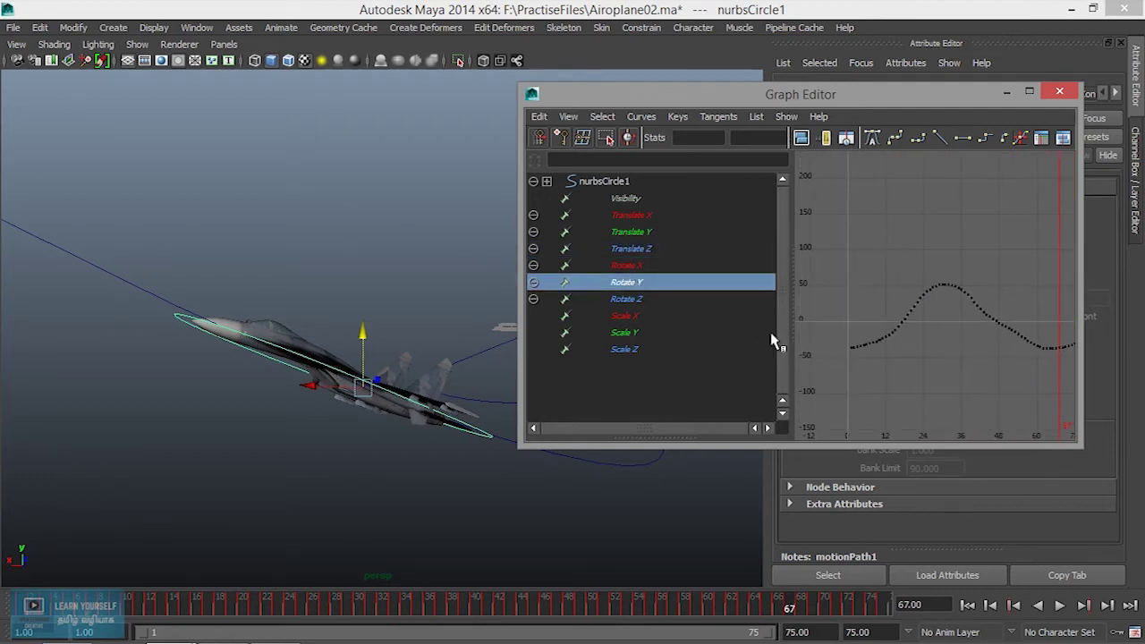
click(629, 305)
alt+middle_drag(851, 350, 931, 316)
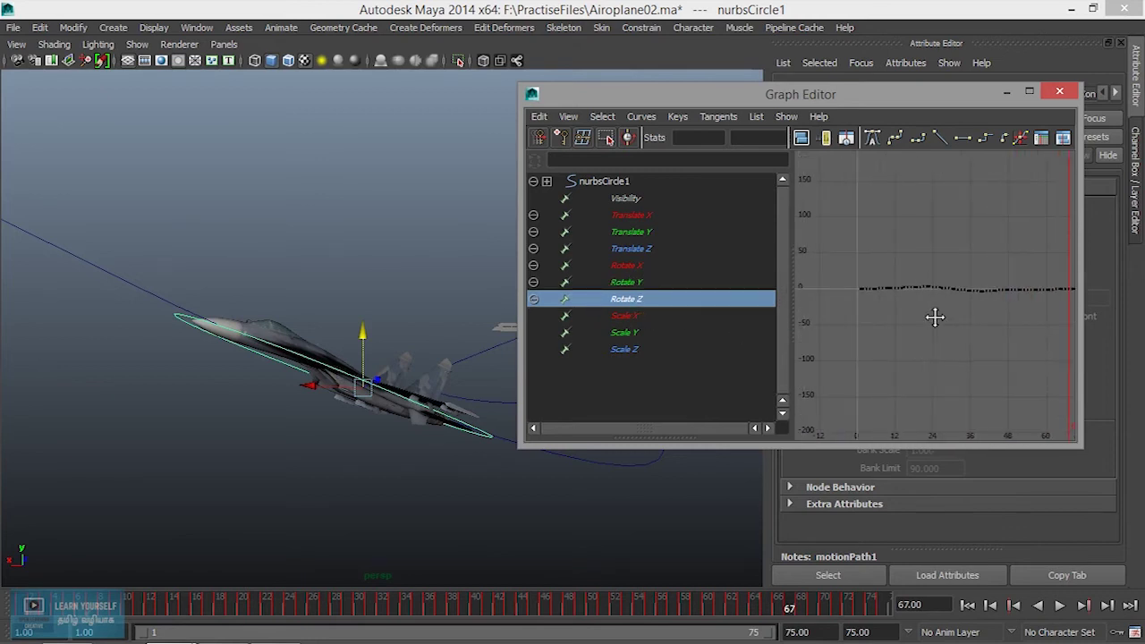
scroll(921, 319, up, 3)
scroll(911, 319, up, 3)
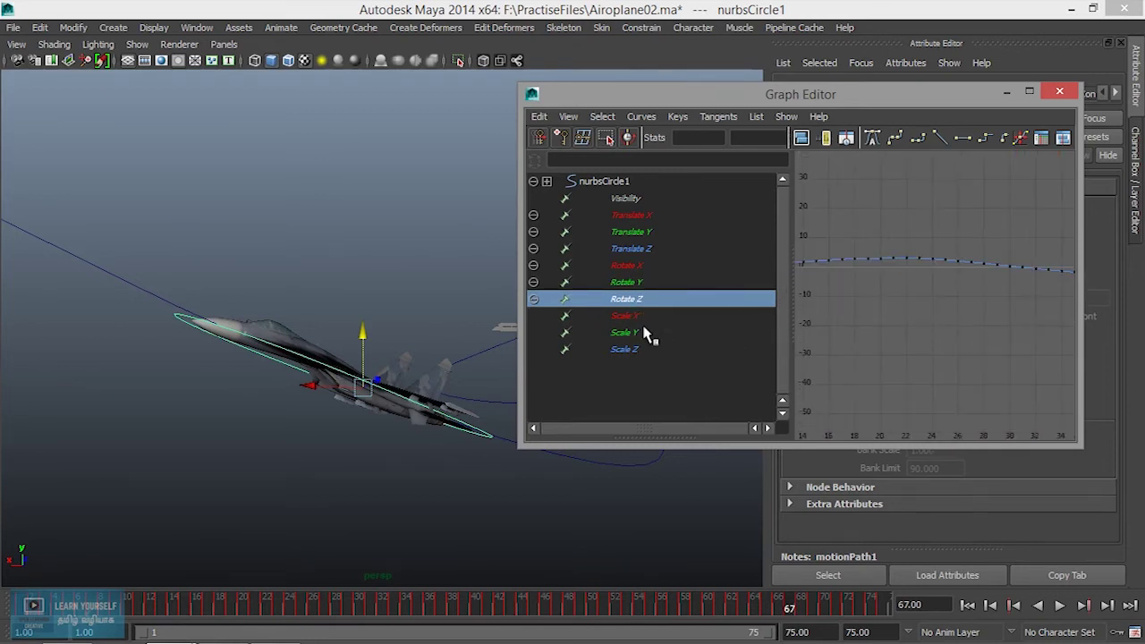
click(628, 318)
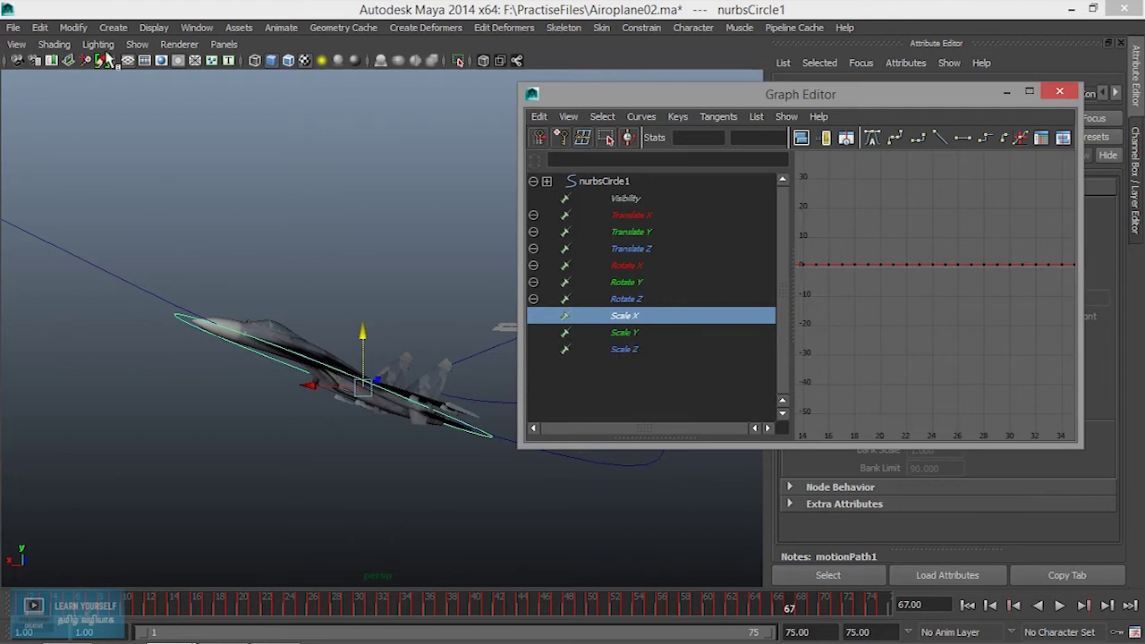
click(40, 27)
mouse_move(80, 200)
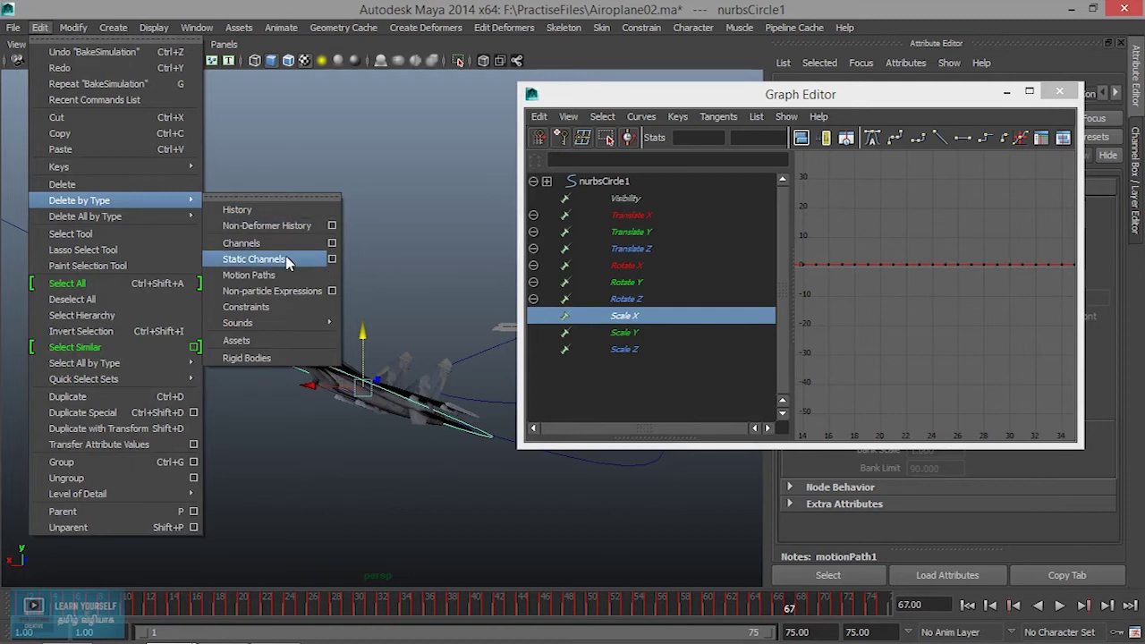
Step: Delete nurbsCircle1's static Visibility and Scale channels, then check the remaining Translate X and Z curves
click(332, 258)
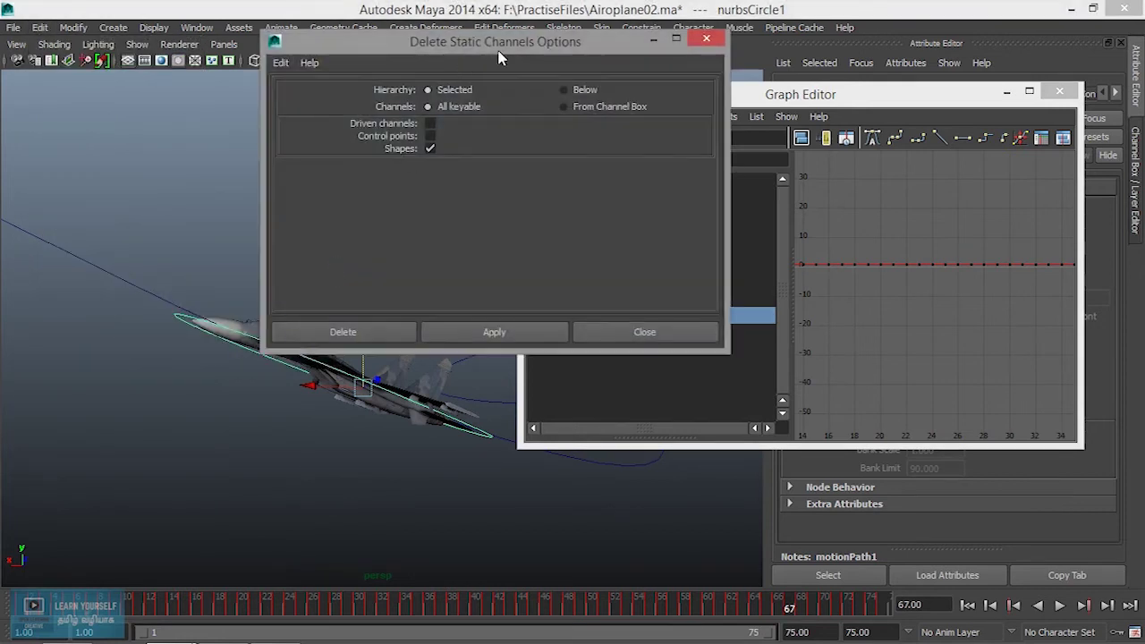
drag(514, 45, 303, 51)
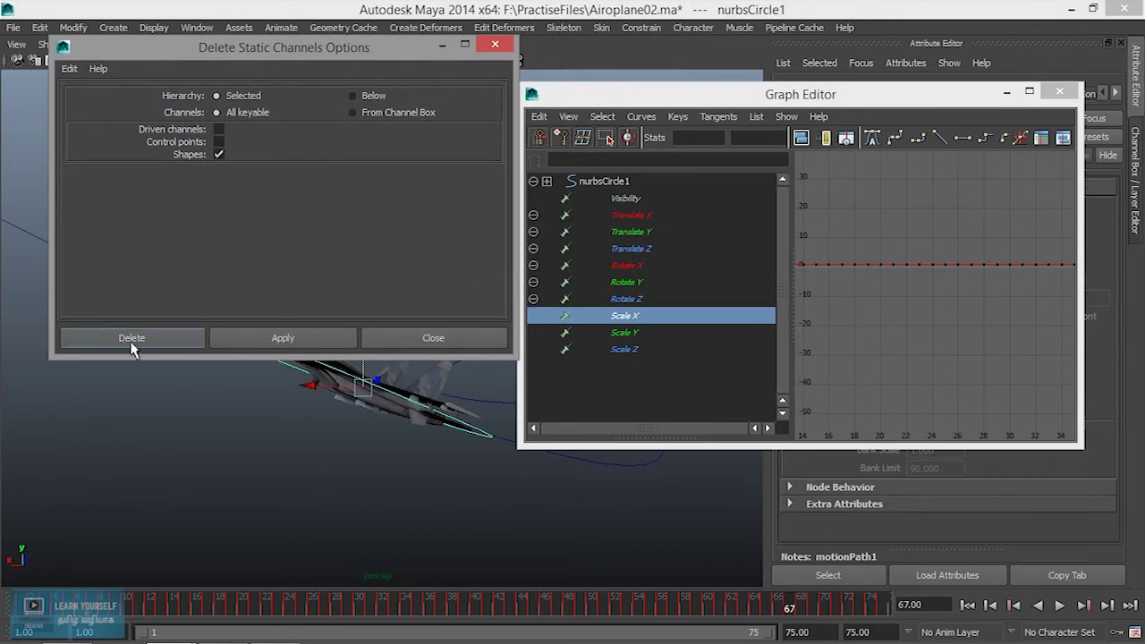
click(256, 347)
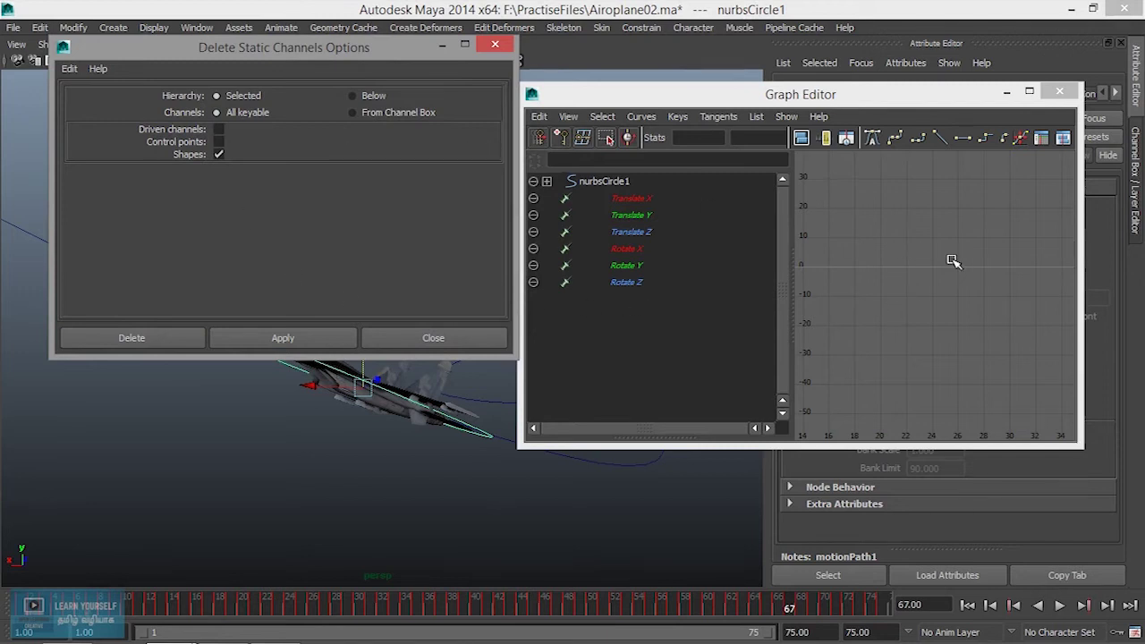
click(493, 46)
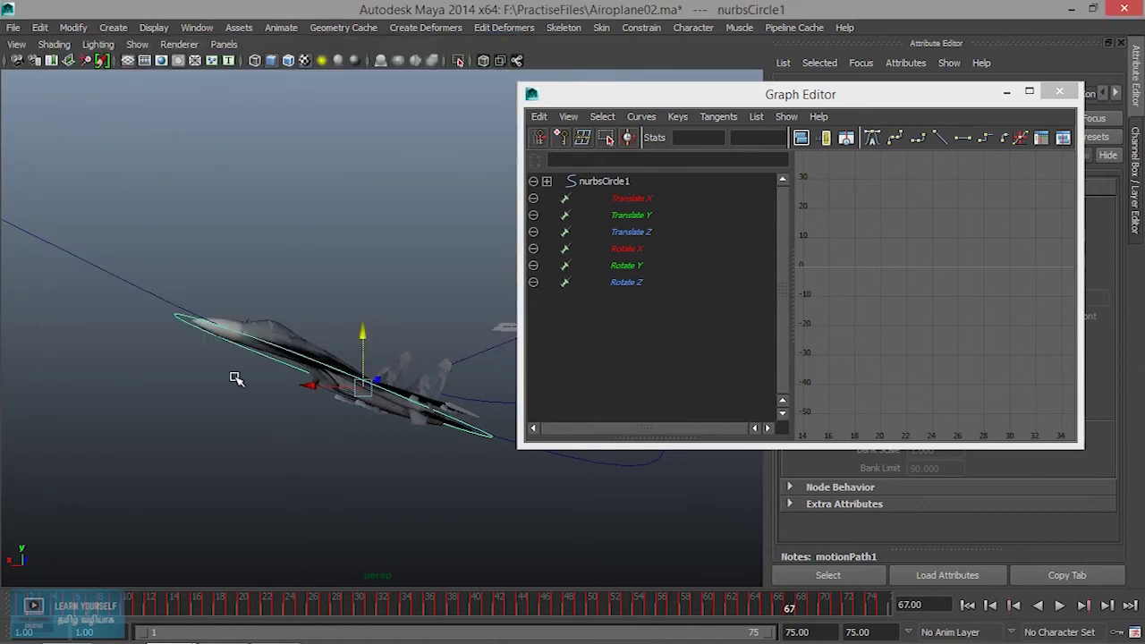
click(640, 198)
click(633, 232)
click(629, 251)
click(639, 201)
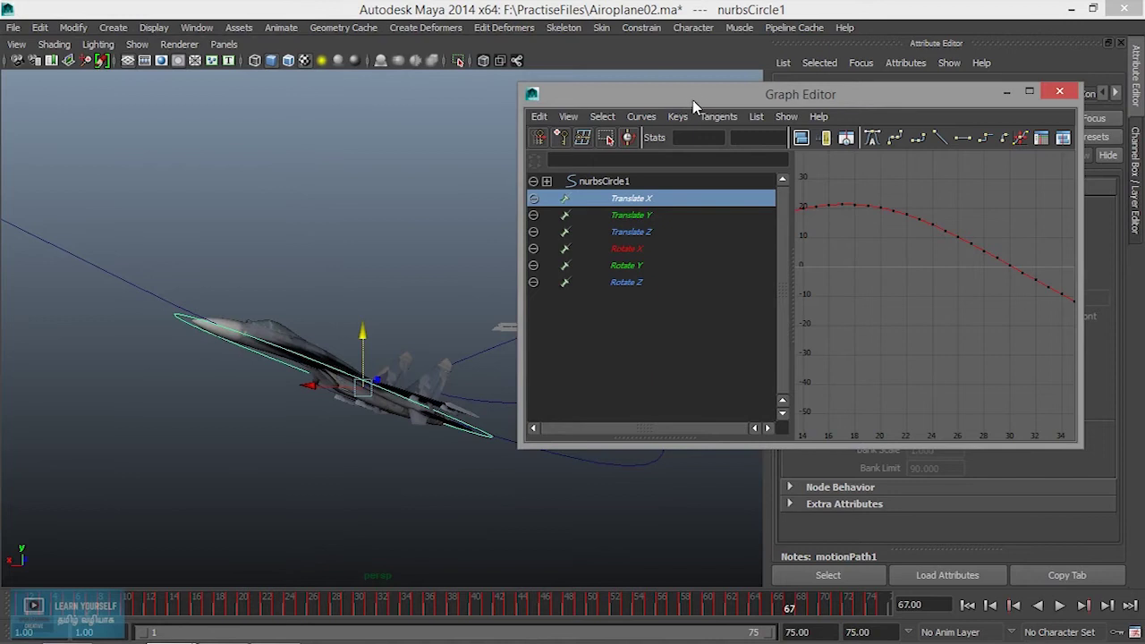
drag(695, 103, 490, 47)
click(438, 60)
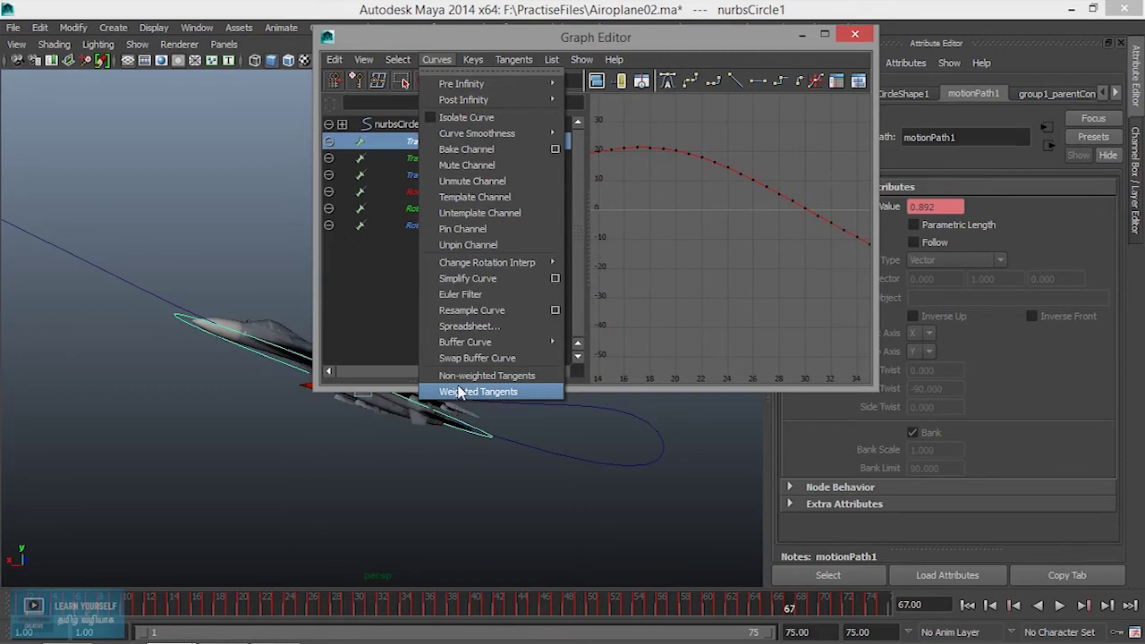
click(554, 279)
mouse_move(324, 56)
mouse_down()
mouse_move(464, 122)
mouse_move(868, 221)
mouse_up()
drag(626, 38, 394, 28)
drag(764, 221, 790, 217)
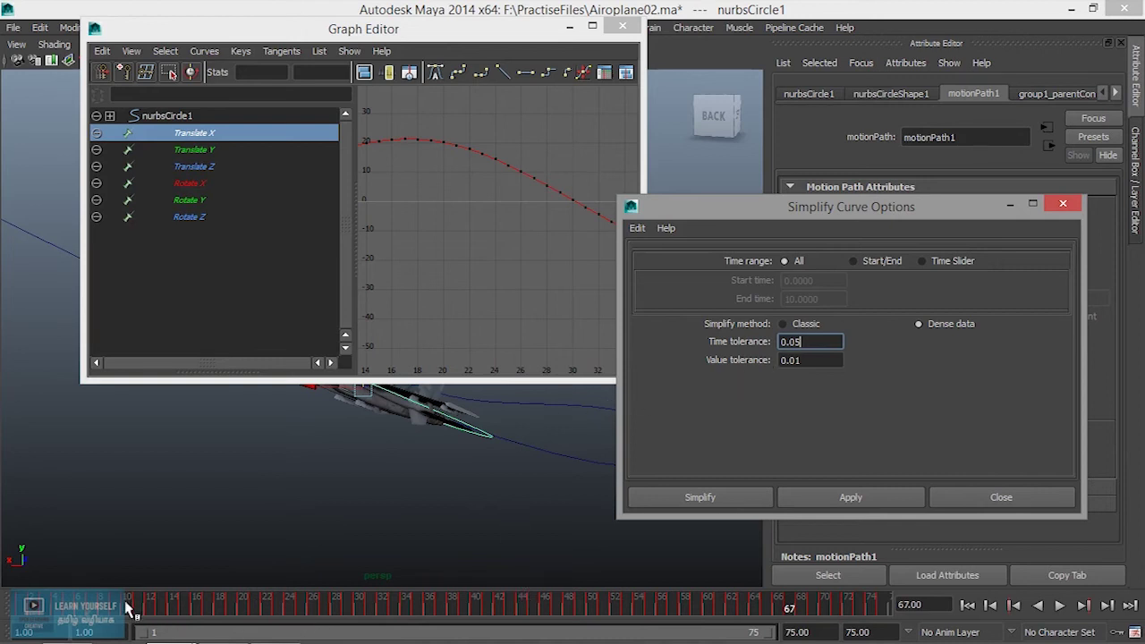
Step: Simplify the Translate X curve, undoing an accidental key move at frame 22
drag(457, 143, 472, 172)
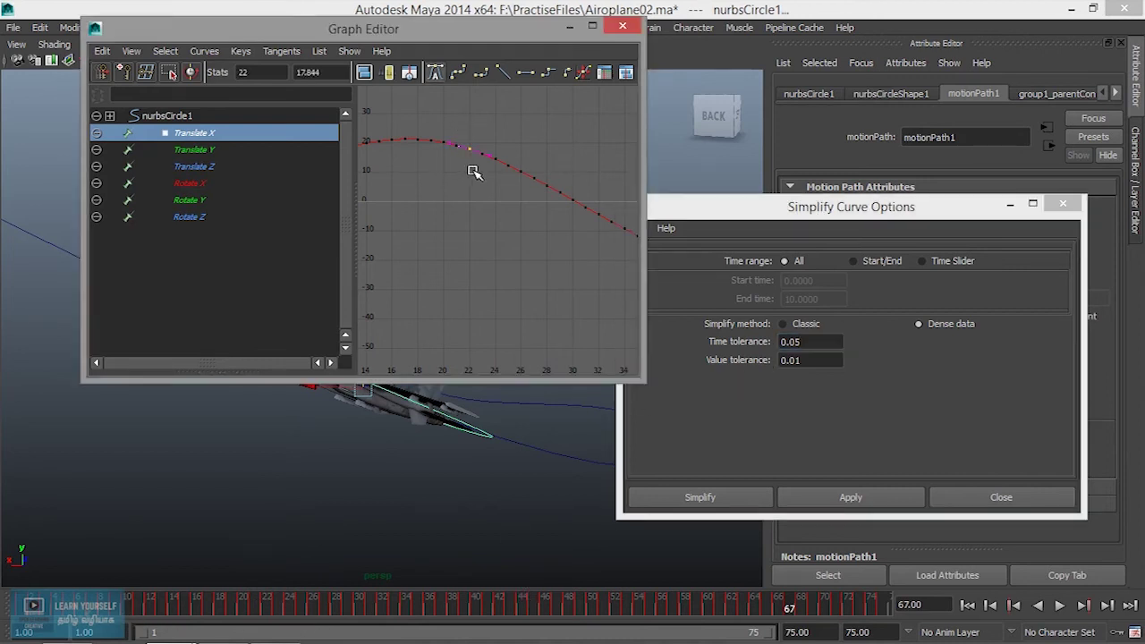
middle_drag(474, 143, 477, 231)
key(ctrl+z)
click(850, 497)
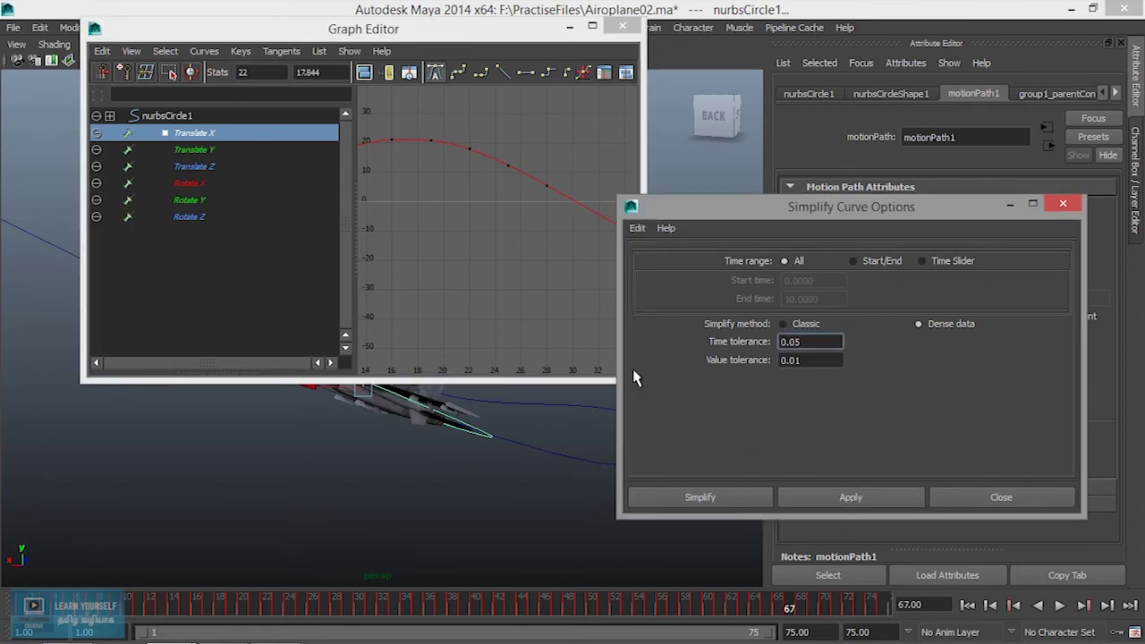
key(f)
click(468, 276)
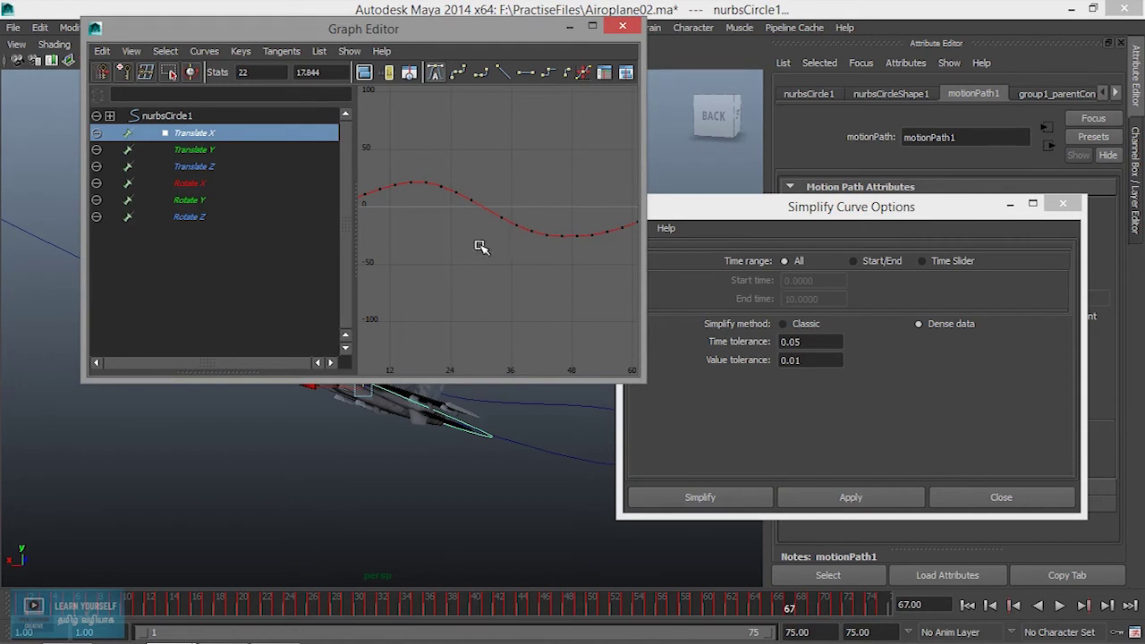
Step: Simplify the Translate Y, Translate Z and Rotate X curves
click(205, 151)
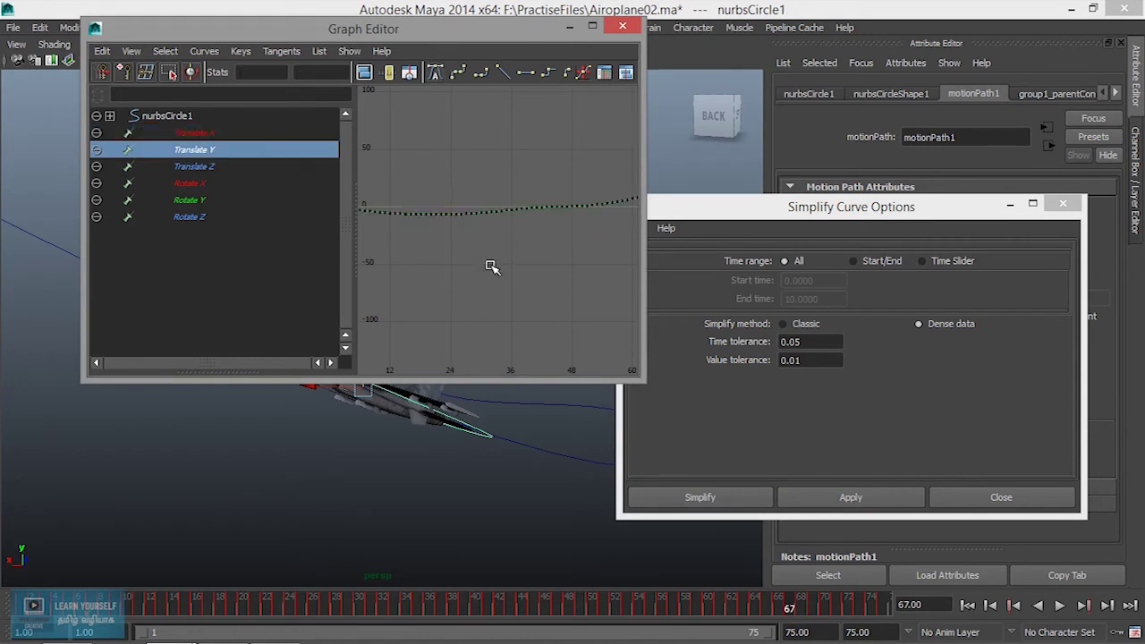
click(846, 498)
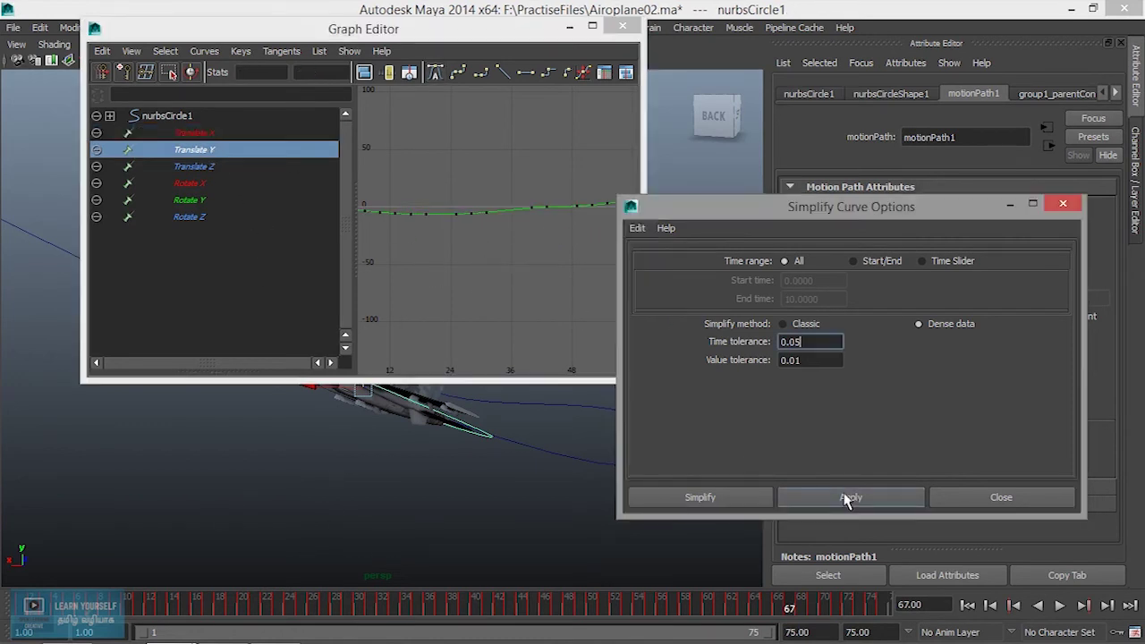
click(195, 167)
click(859, 505)
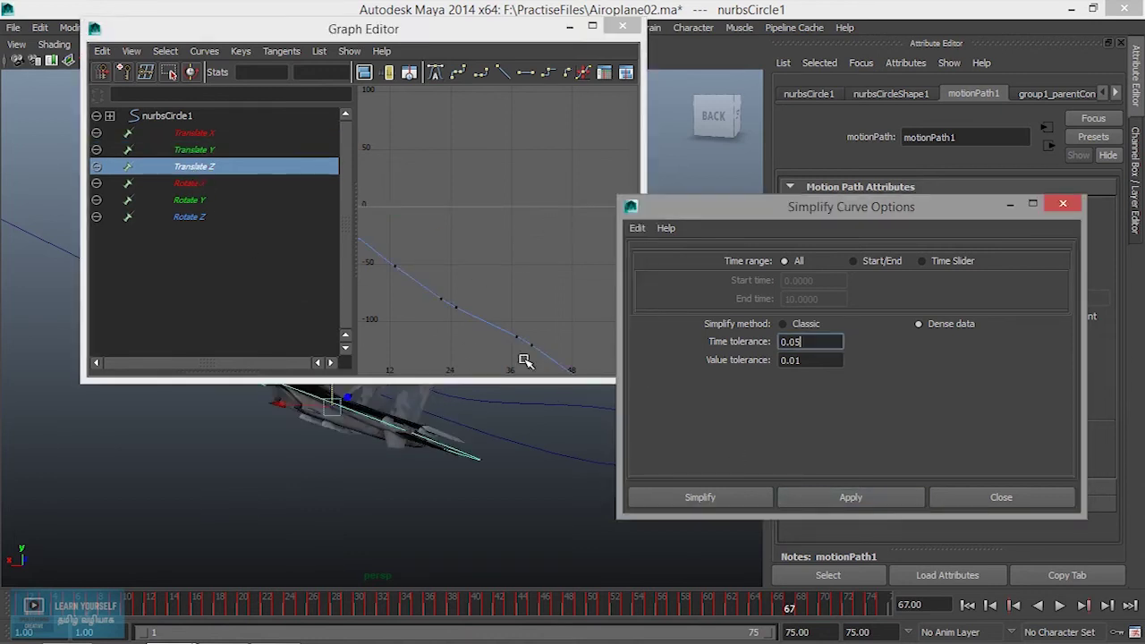
click(202, 184)
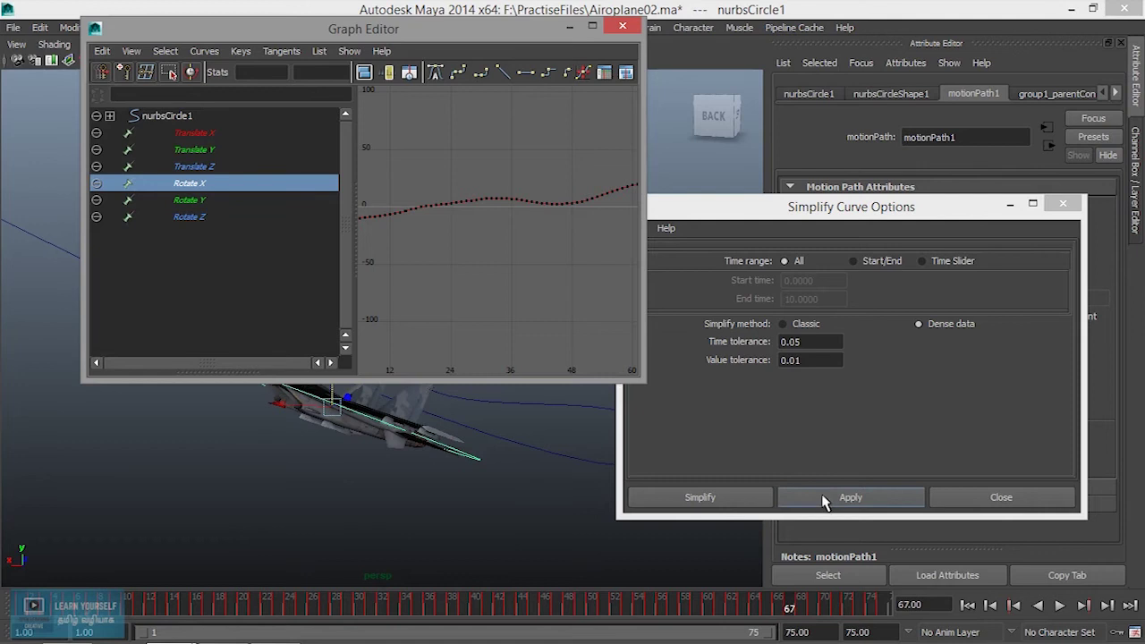
click(845, 499)
Step: Simplify the Rotate Y and Rotate Z curves, then close the simplify options and Graph Editor
click(191, 200)
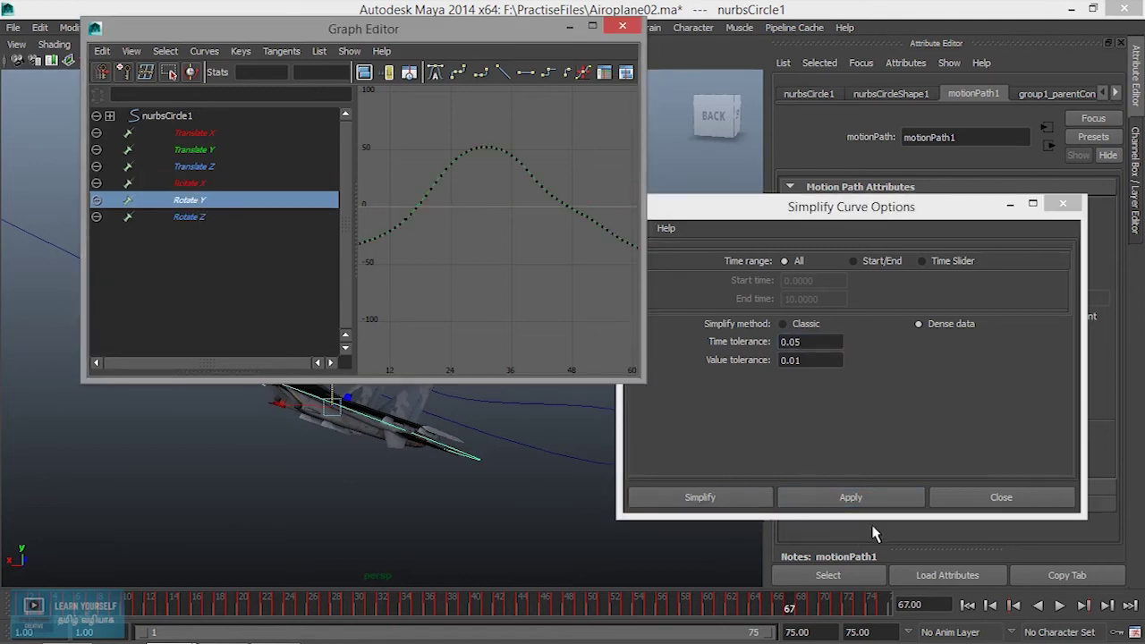
click(851, 498)
click(202, 217)
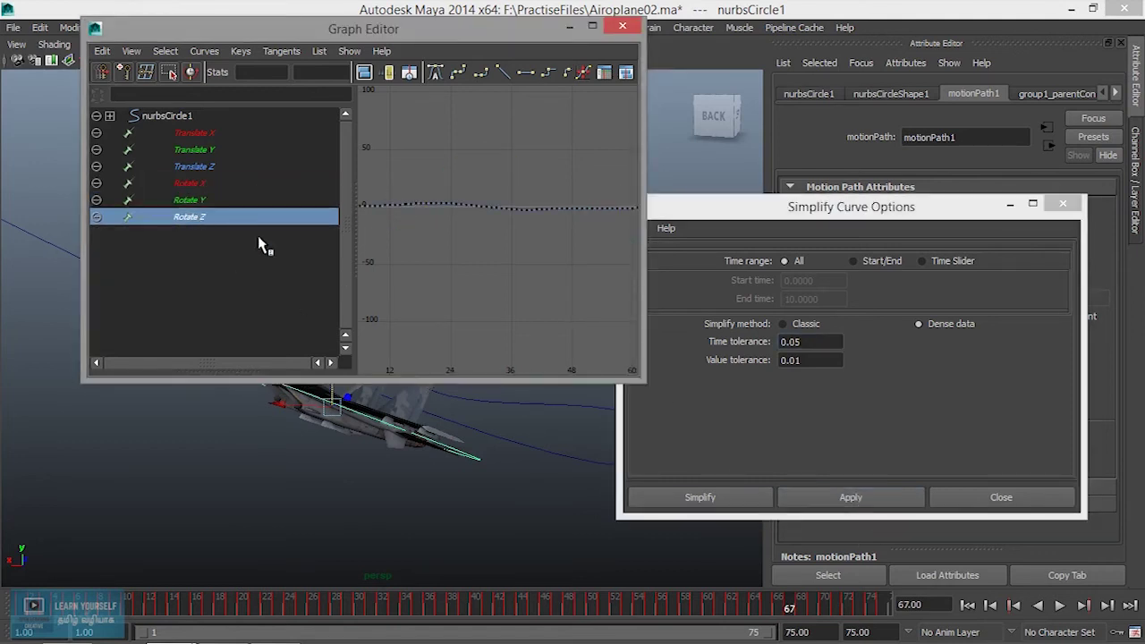
click(832, 497)
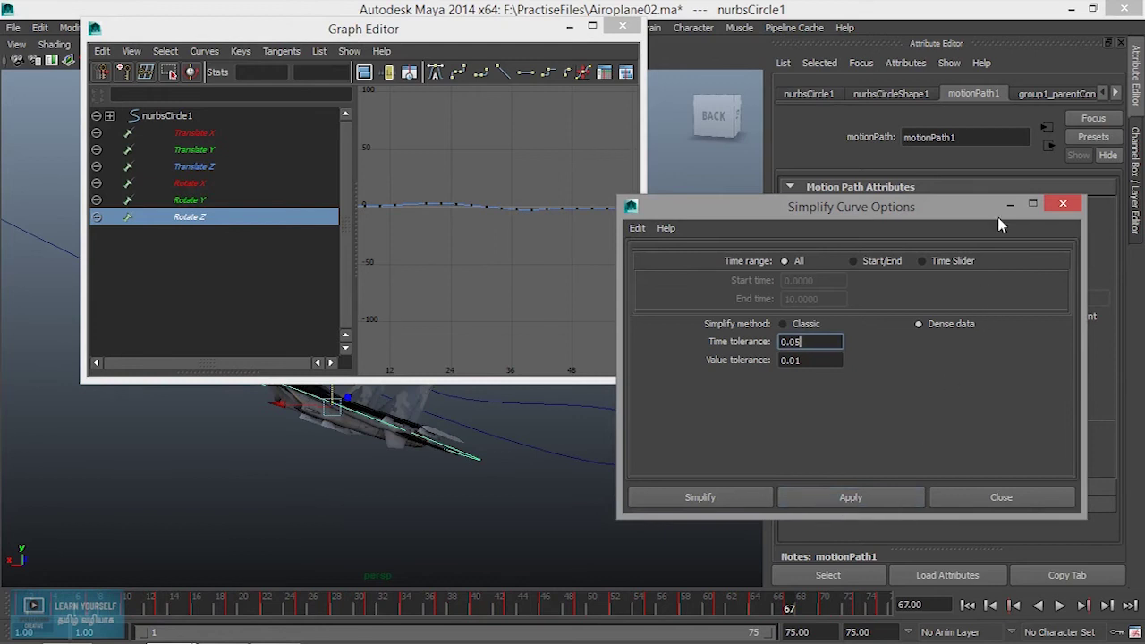
click(1063, 204)
click(623, 26)
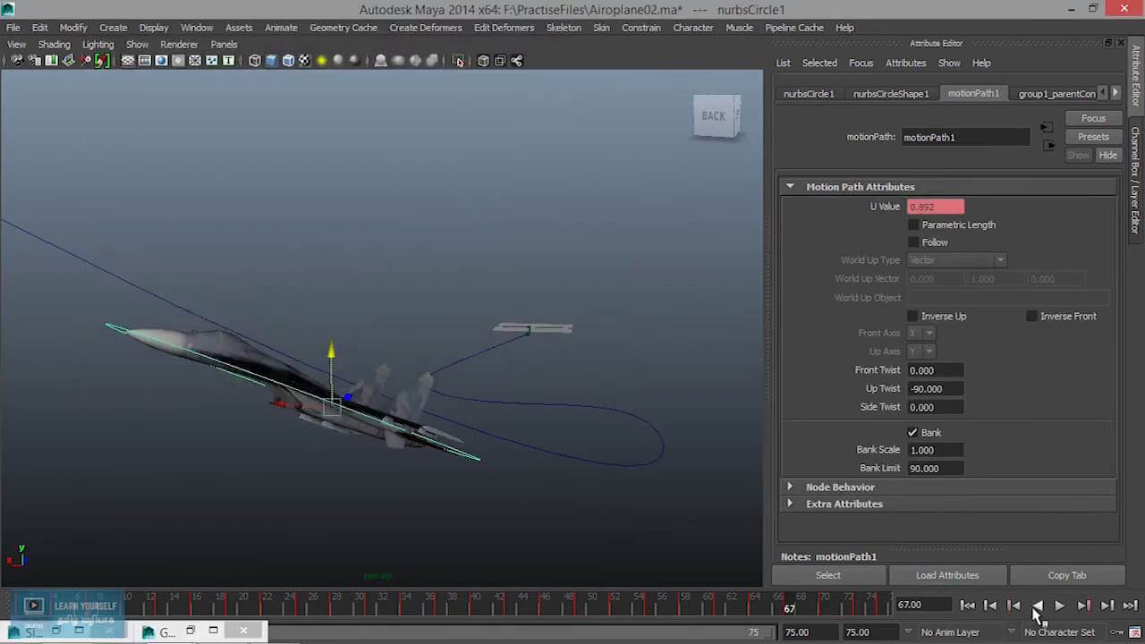
Step: Play the jet's animation, then select and delete the motion-path curve
click(1060, 608)
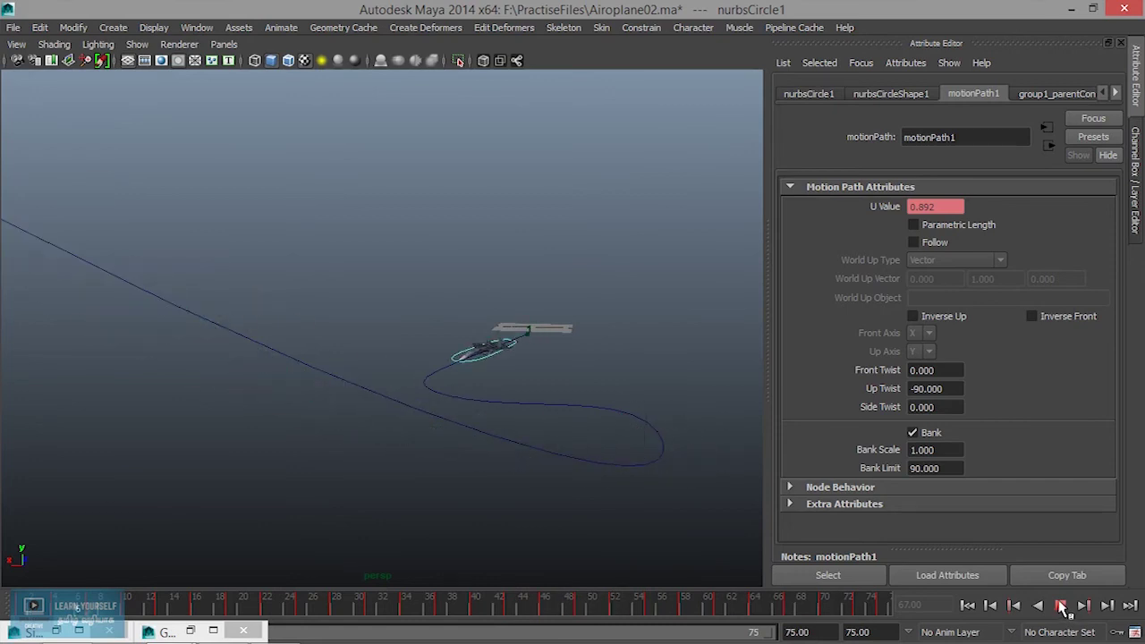
click(1060, 608)
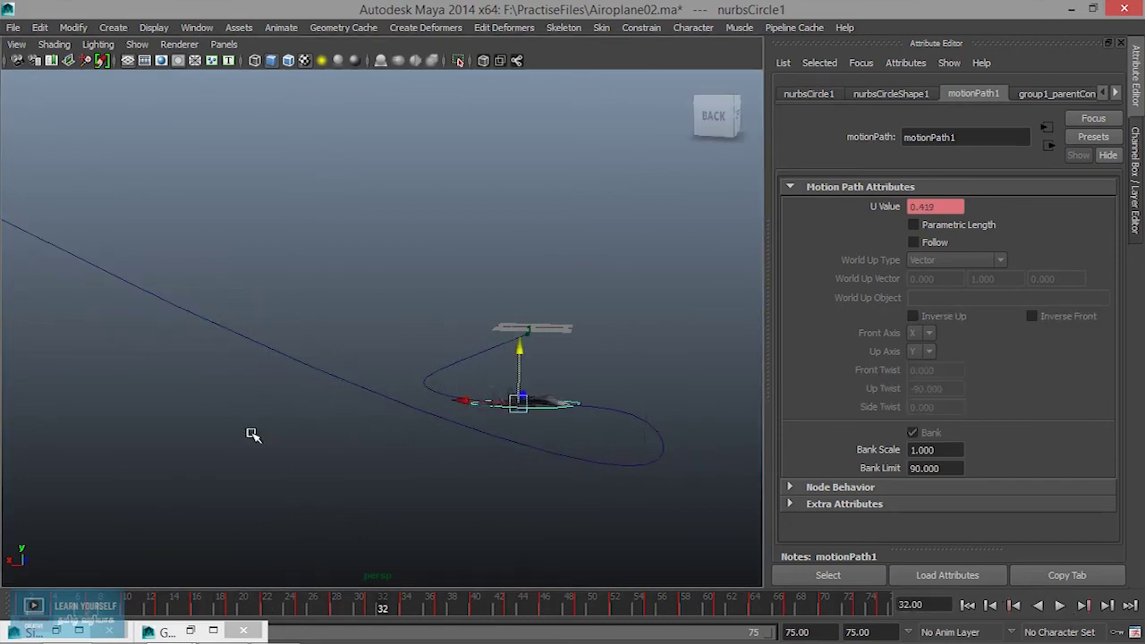
drag(234, 292, 251, 434)
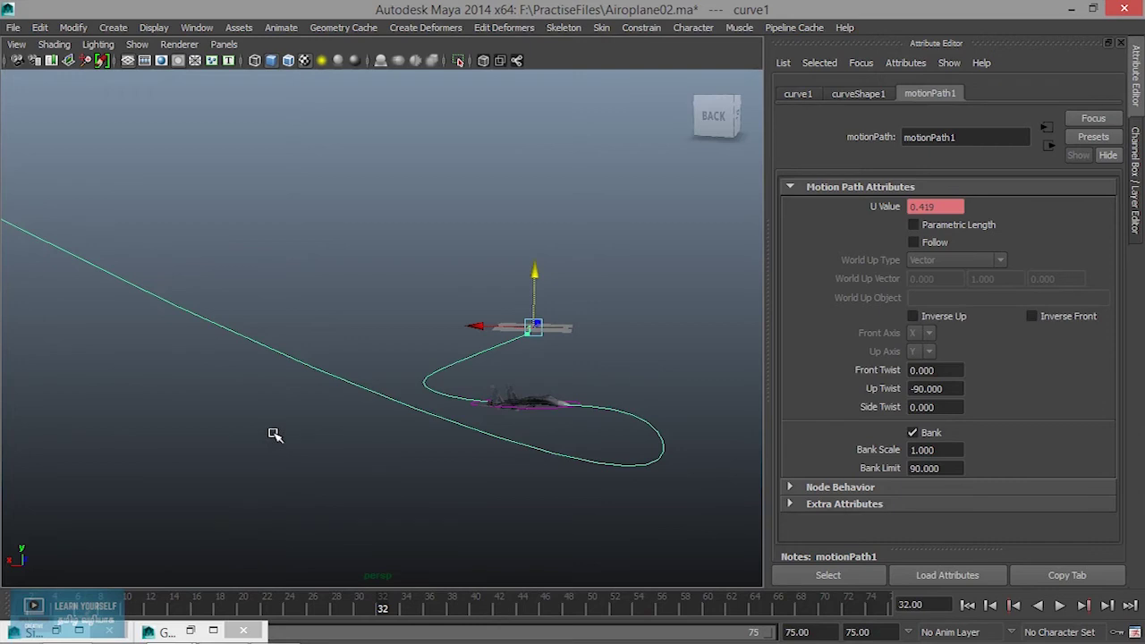
key(Delete)
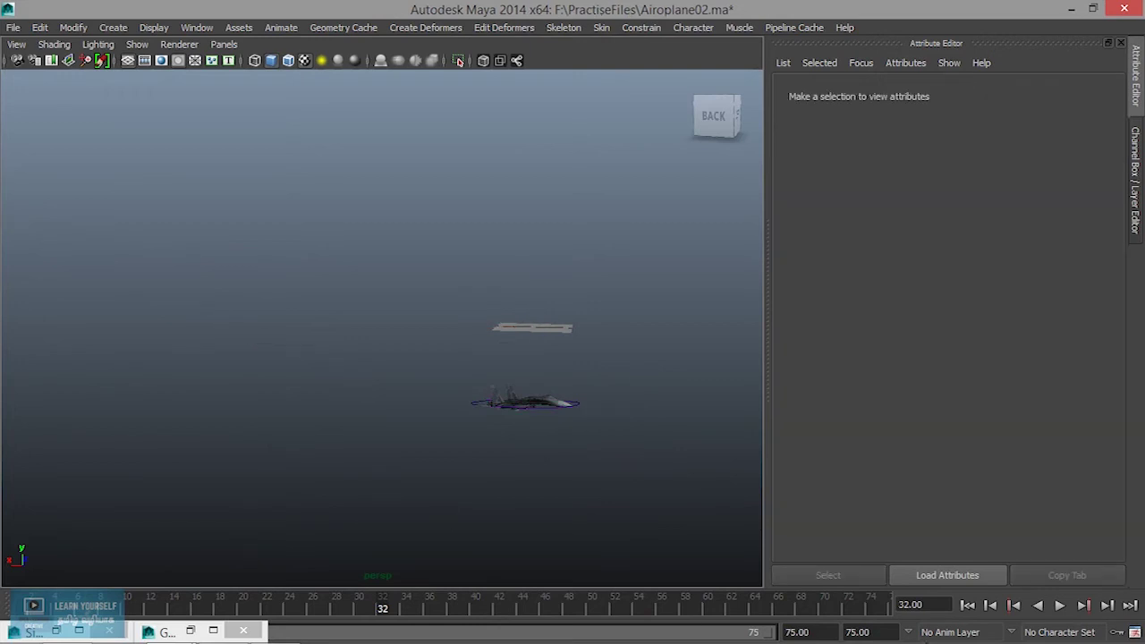
Step: Replay without the path to confirm the jet still flies, stopping at frame 52 and selecting nurbsCircle1
click(1059, 606)
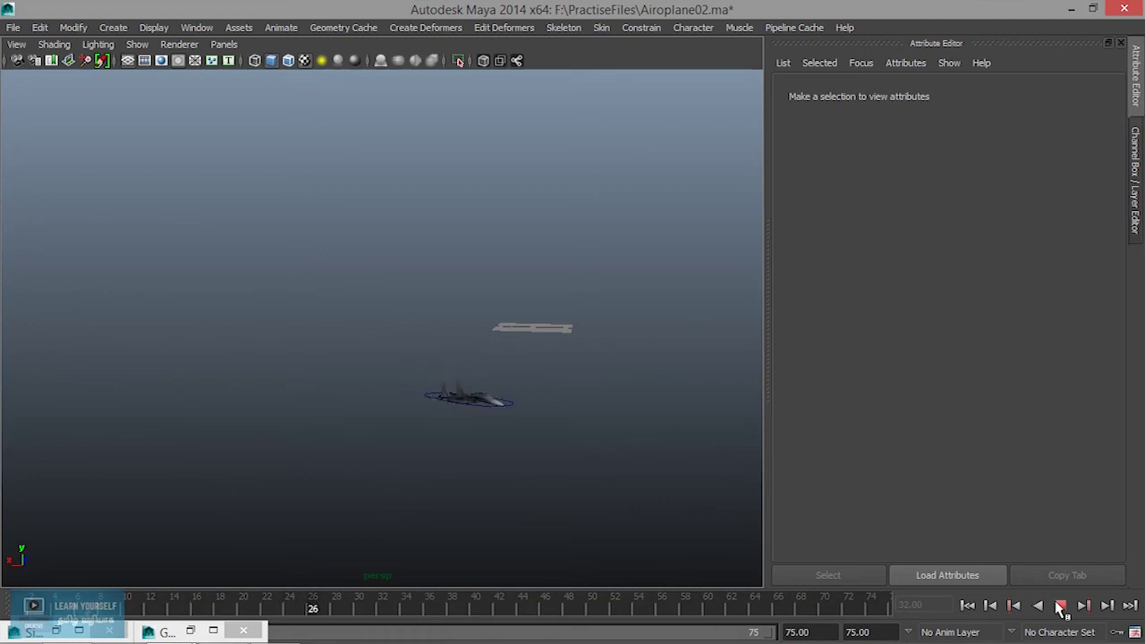
mouse_move(394, 357)
alt+mouse_down()
mouse_move(404, 376)
mouse_move(384, 370)
alt+mouse_up()
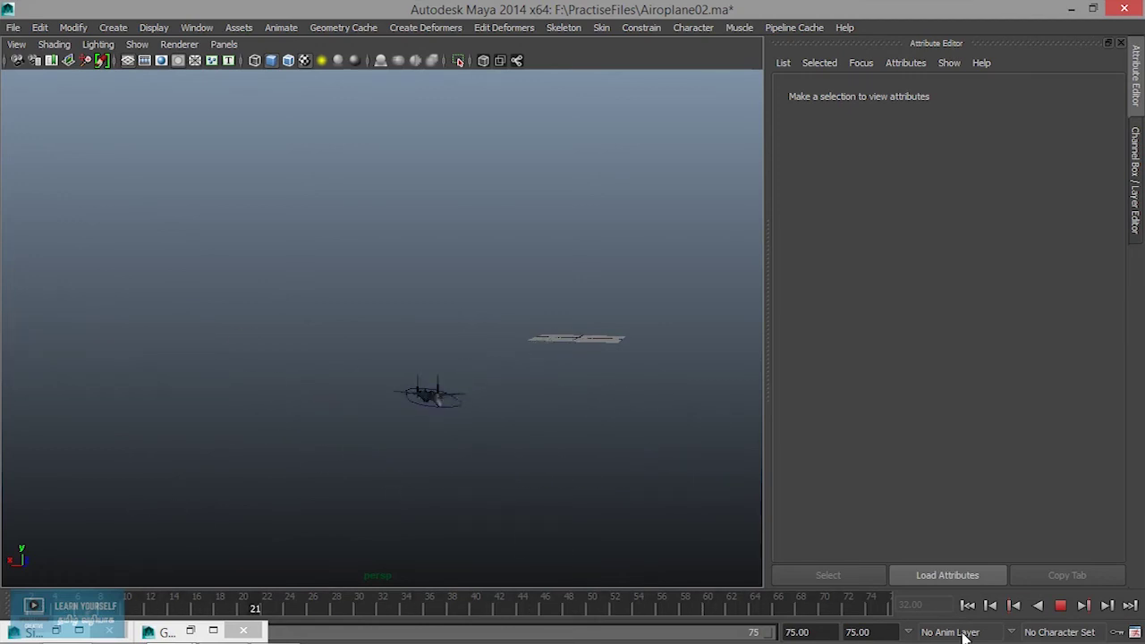
click(1060, 608)
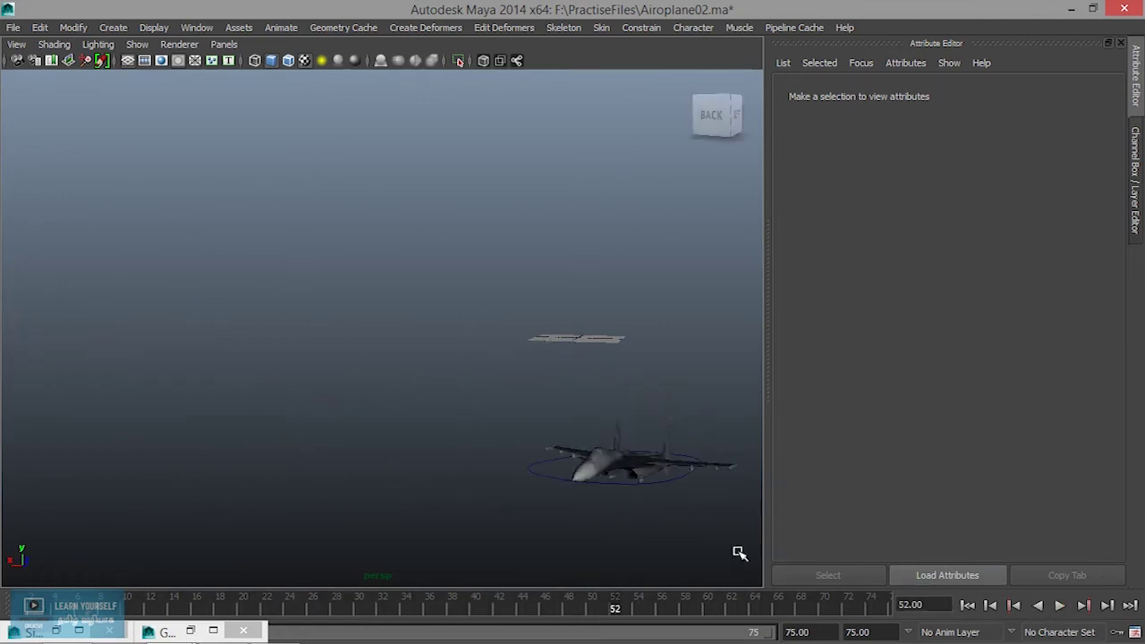
click(616, 484)
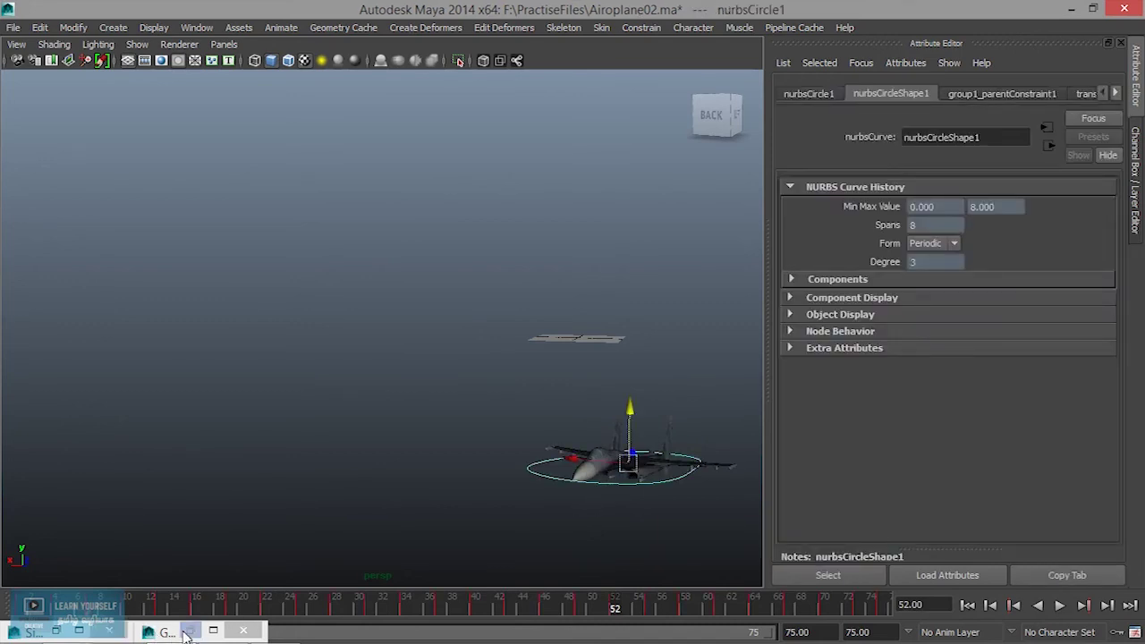
click(61, 635)
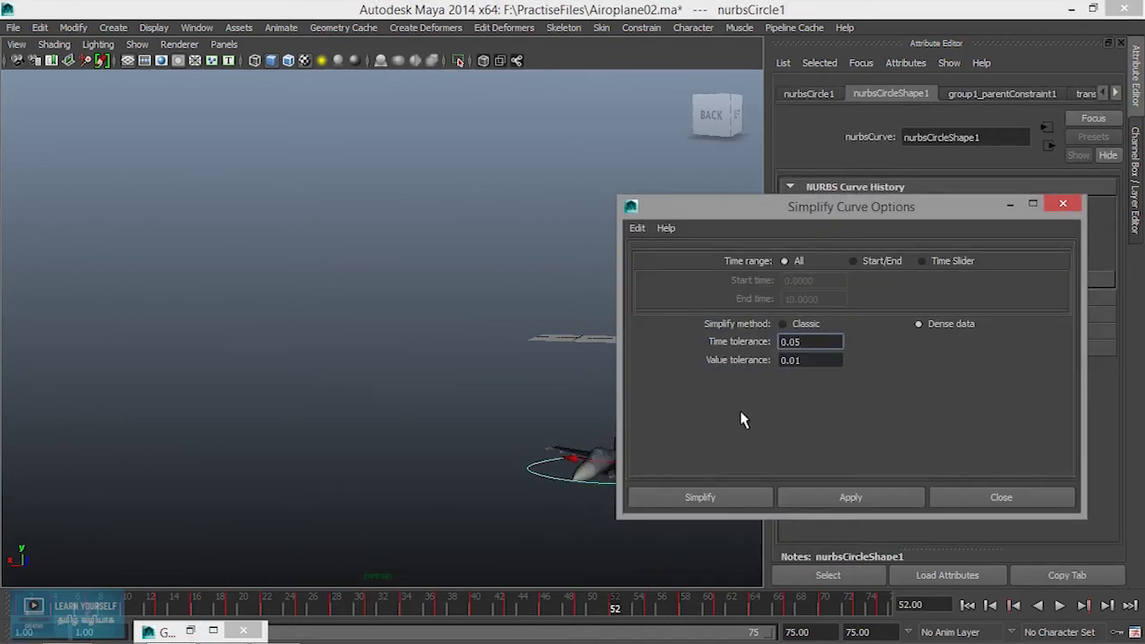
Step: Frame all curves in the Graph Editor and play the animation, returning to frame 61
click(189, 631)
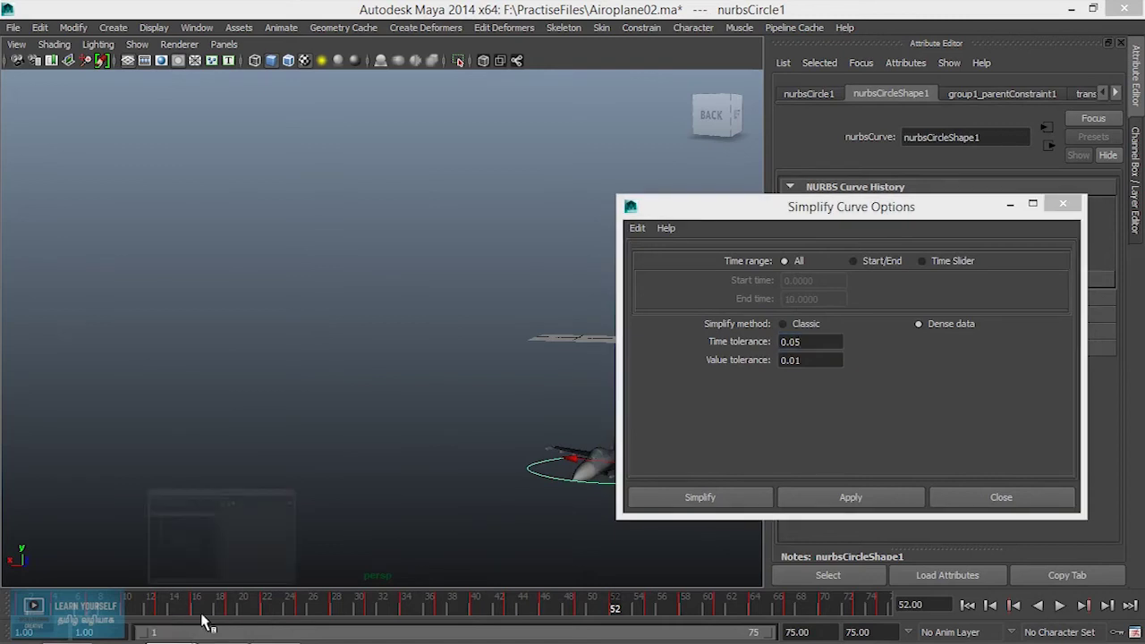
key(a)
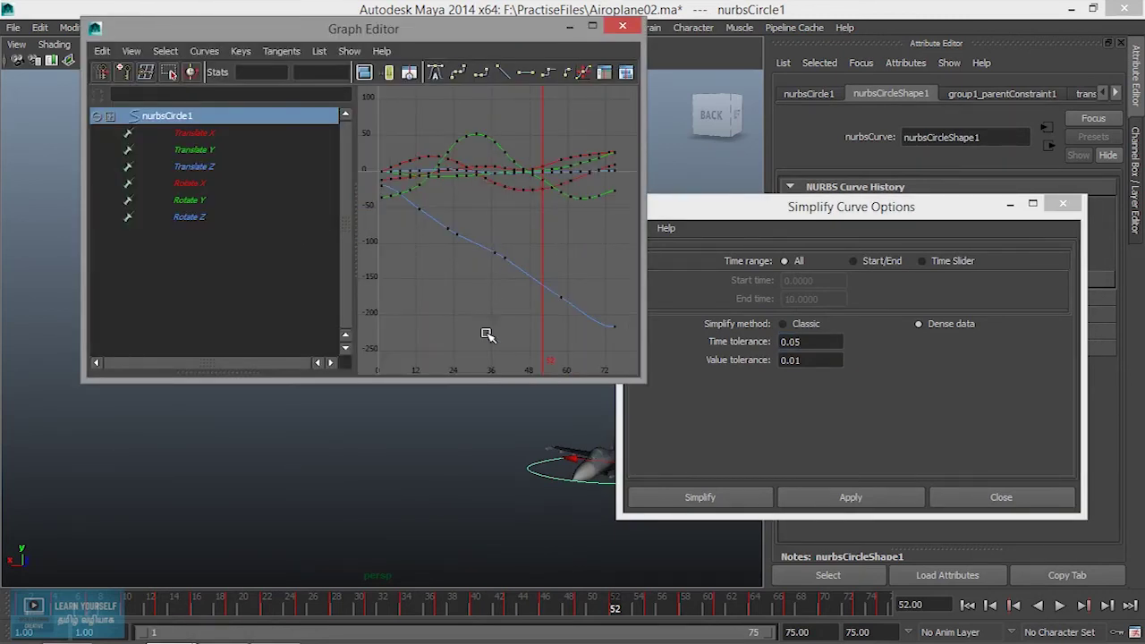
key(alt+v)
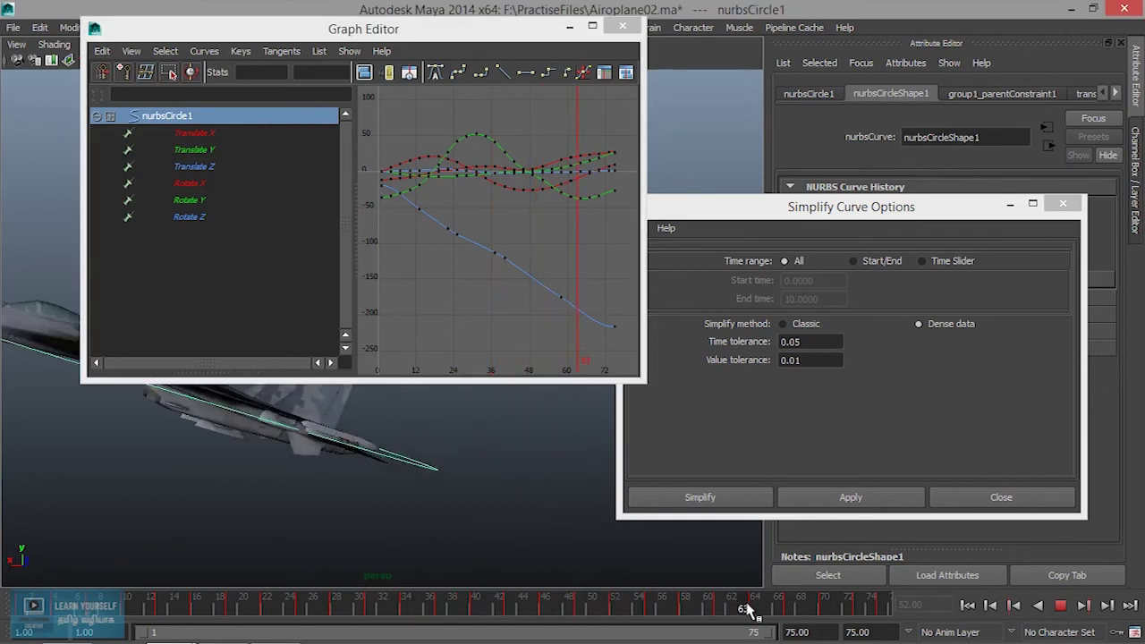
drag(769, 611, 720, 606)
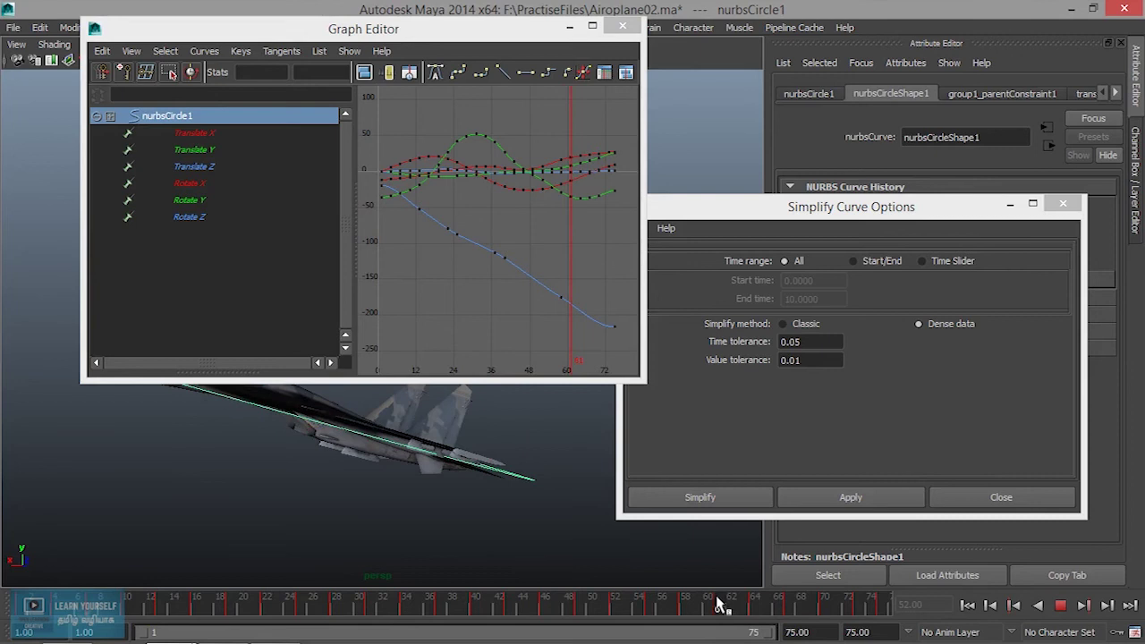
Step: Re-simplify Translate X with time tolerance 0.5 and replay the flight, stopping at frame 46
click(211, 136)
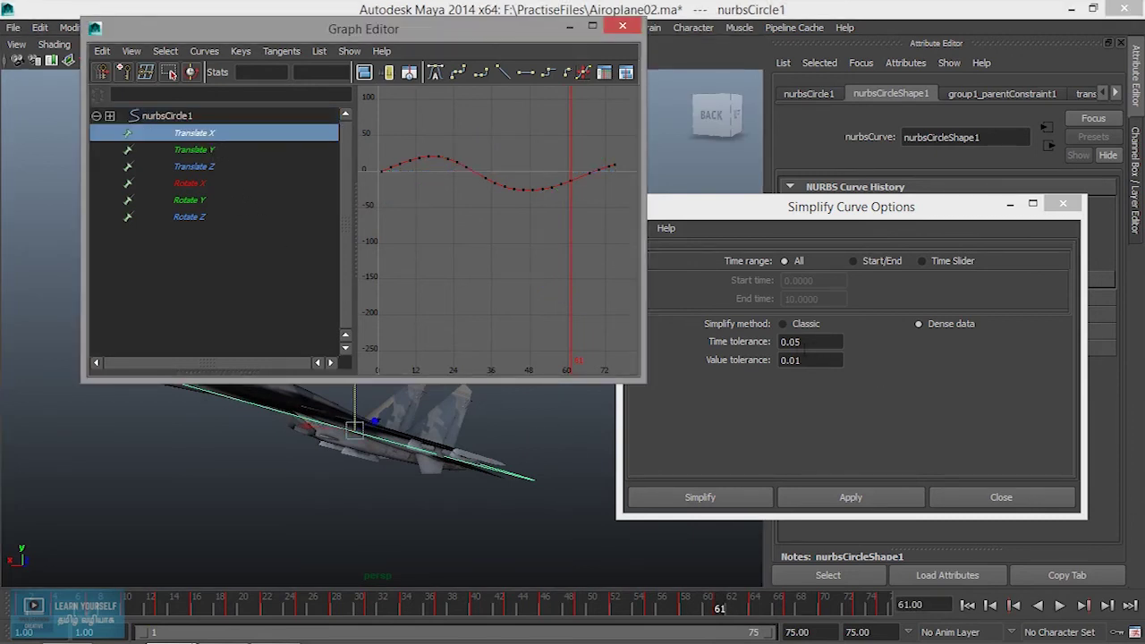
click(792, 340)
text(0.5)
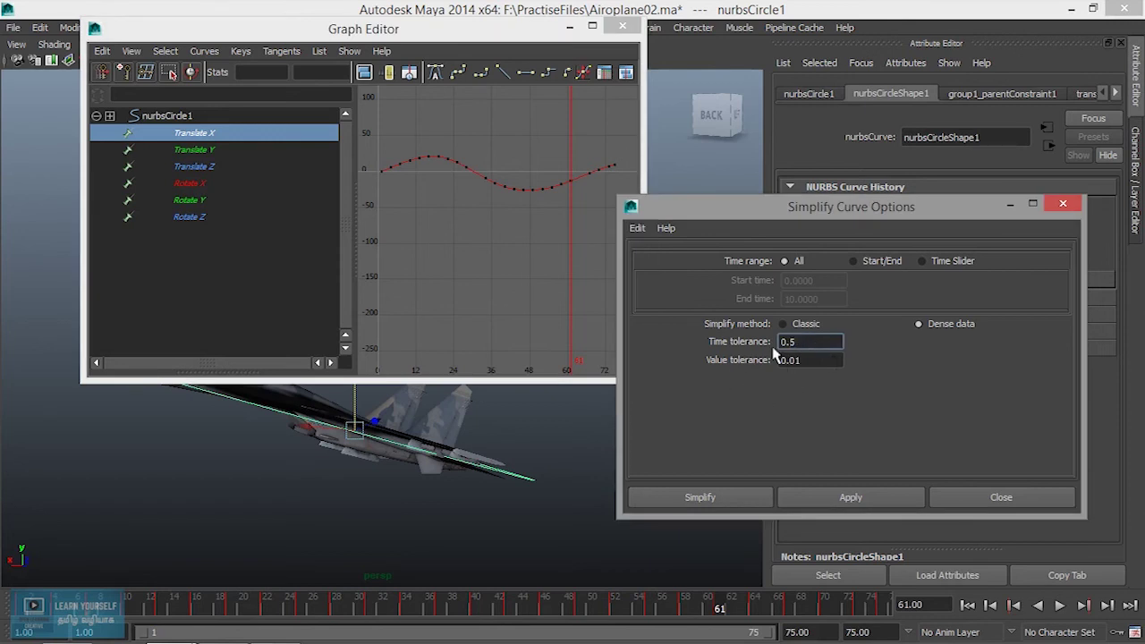
click(850, 498)
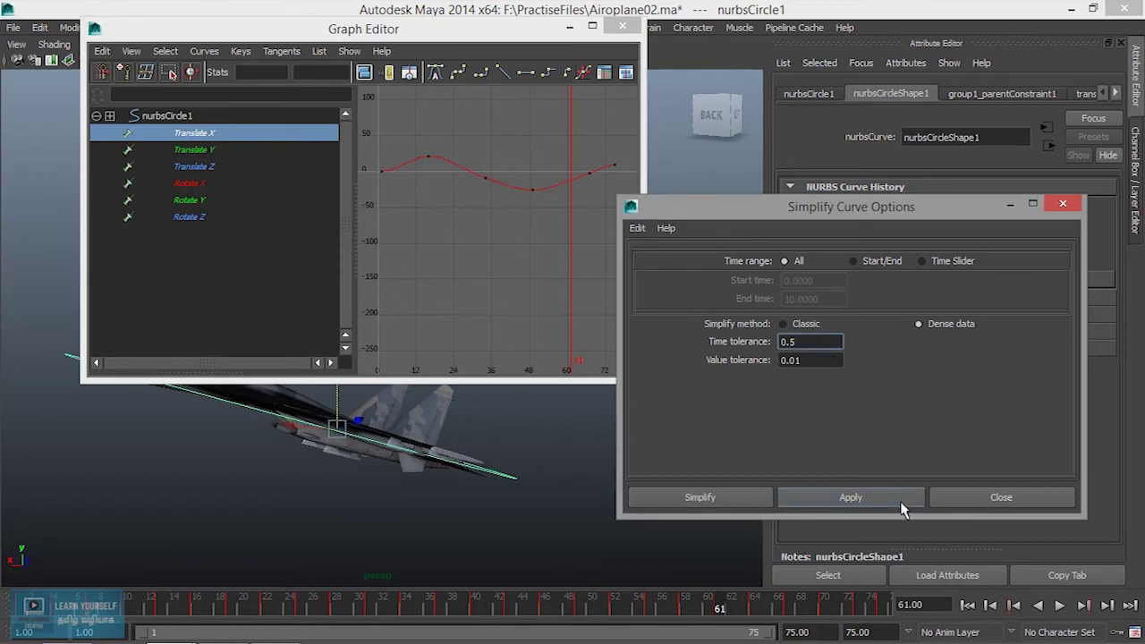
click(1059, 605)
click(571, 28)
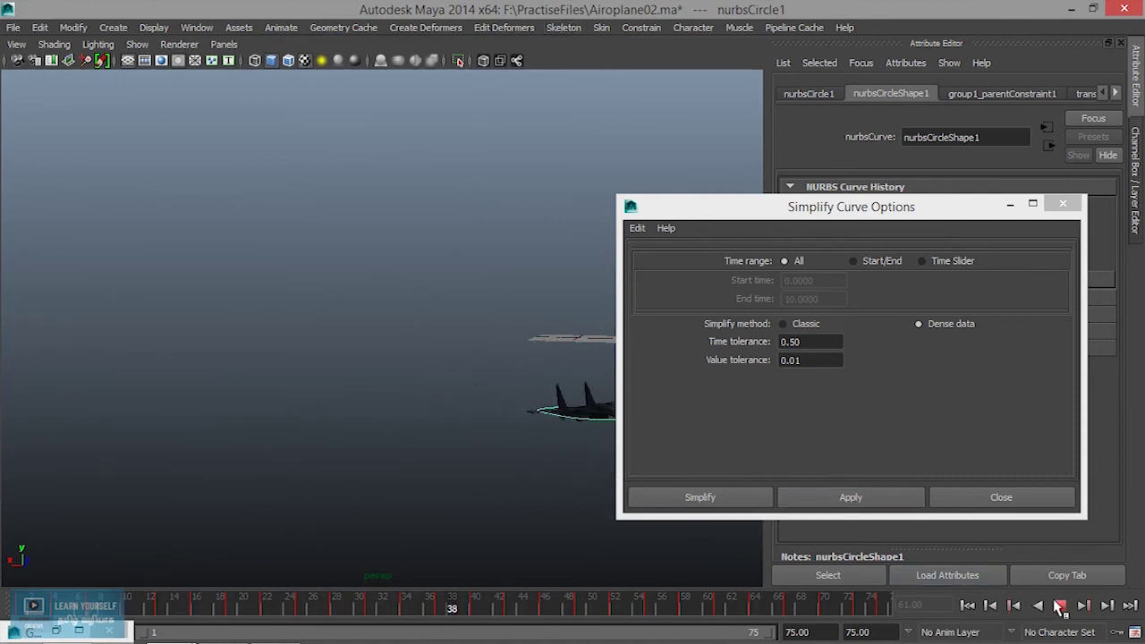
click(1060, 605)
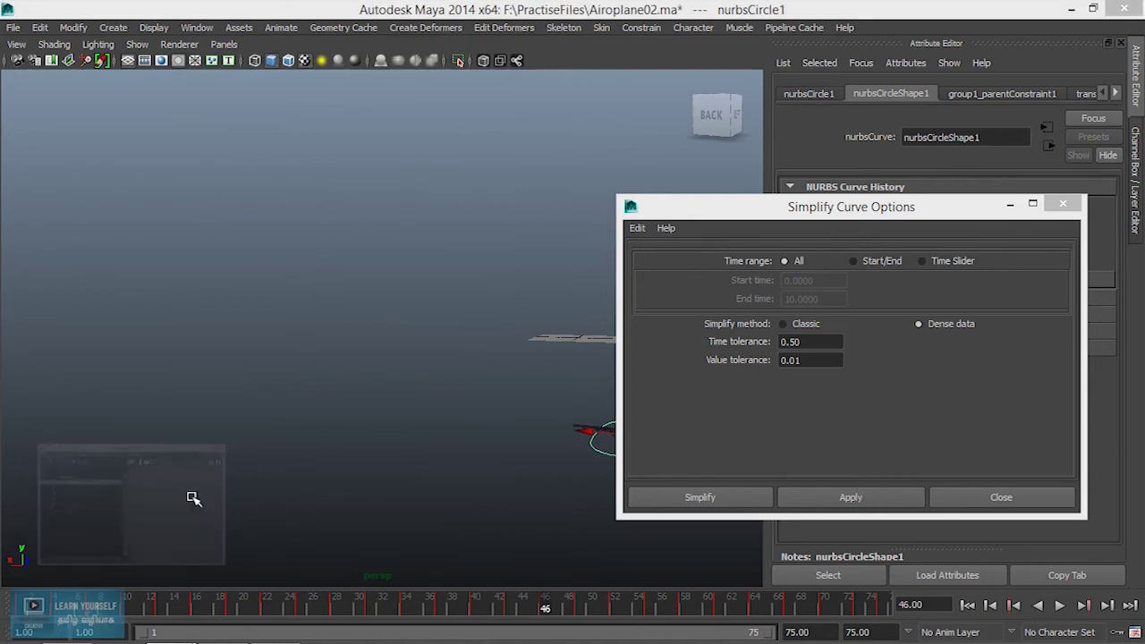
Step: Simplify the Translate Y and Translate Z curves with time tolerance 0.30
click(191, 499)
click(199, 151)
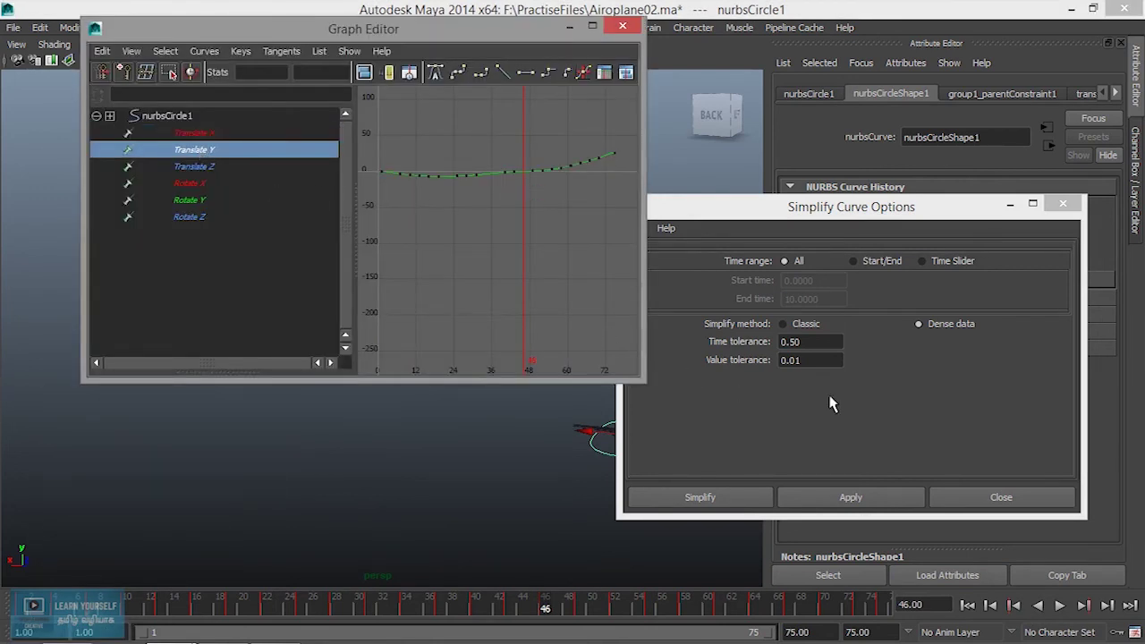
click(791, 342)
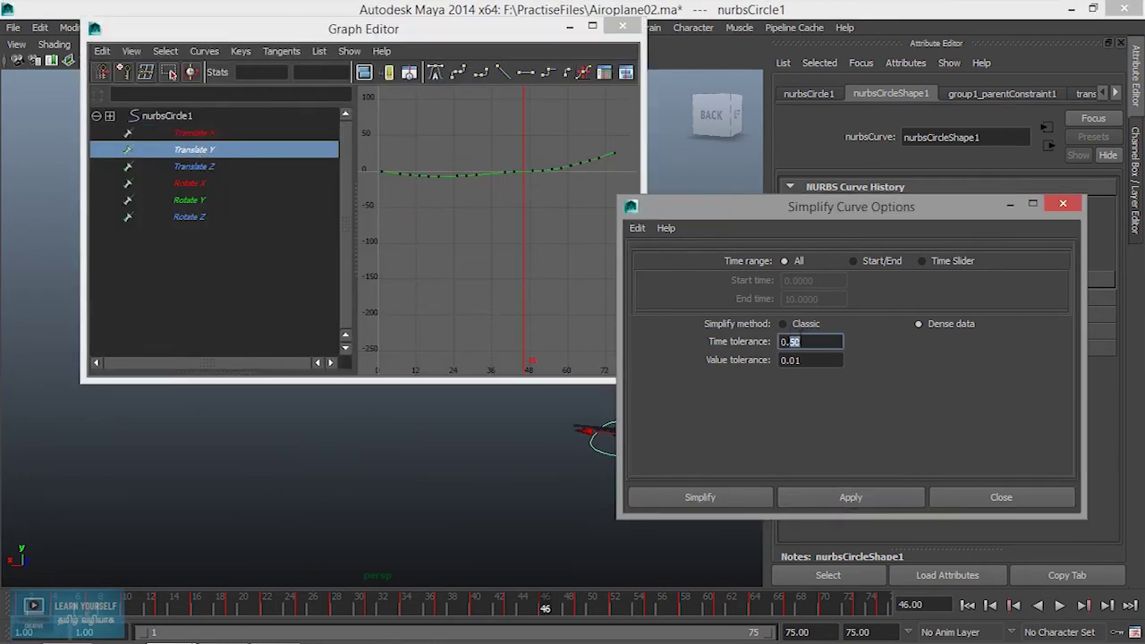
text(0.3)
click(850, 496)
click(210, 167)
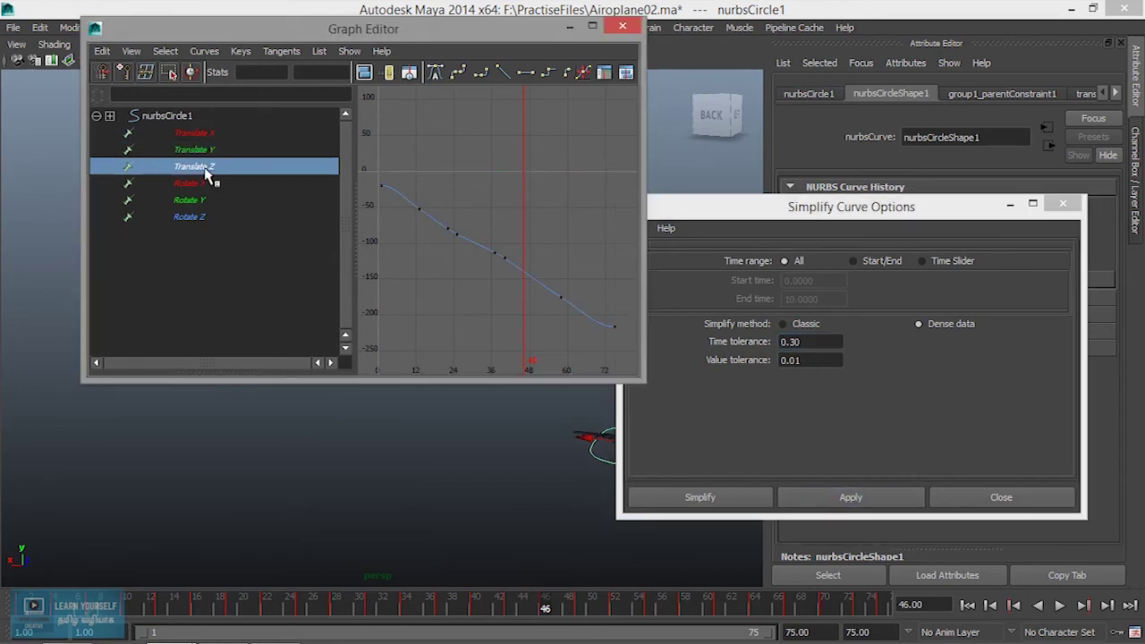
click(851, 497)
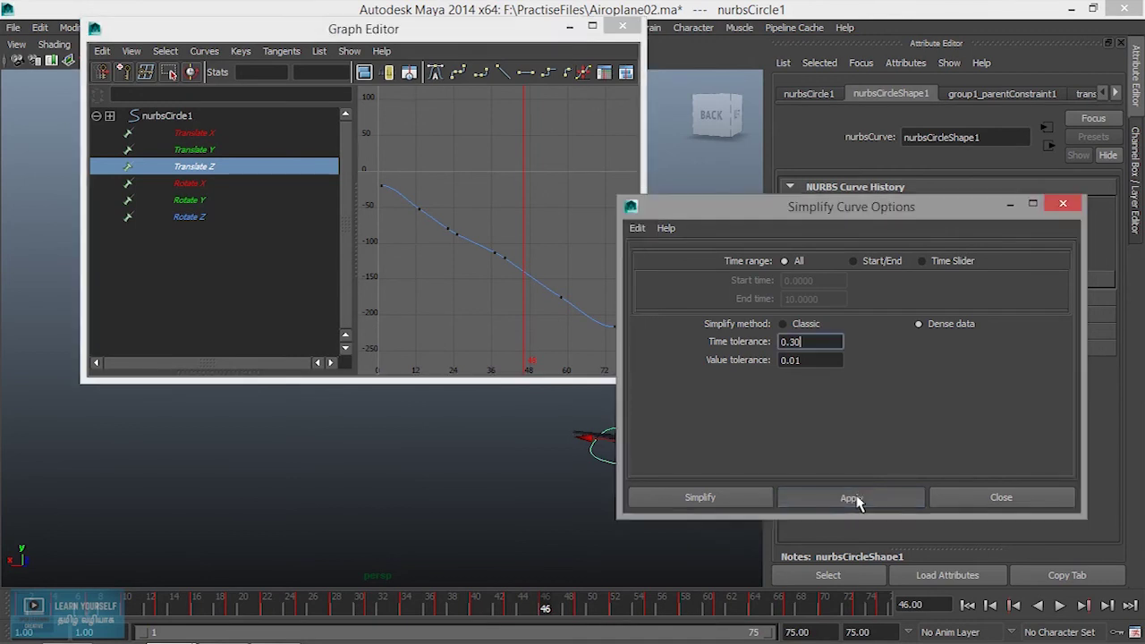
Step: Simplify the Rotate X, Y and Z curves to a few keys, then close both windows
click(197, 185)
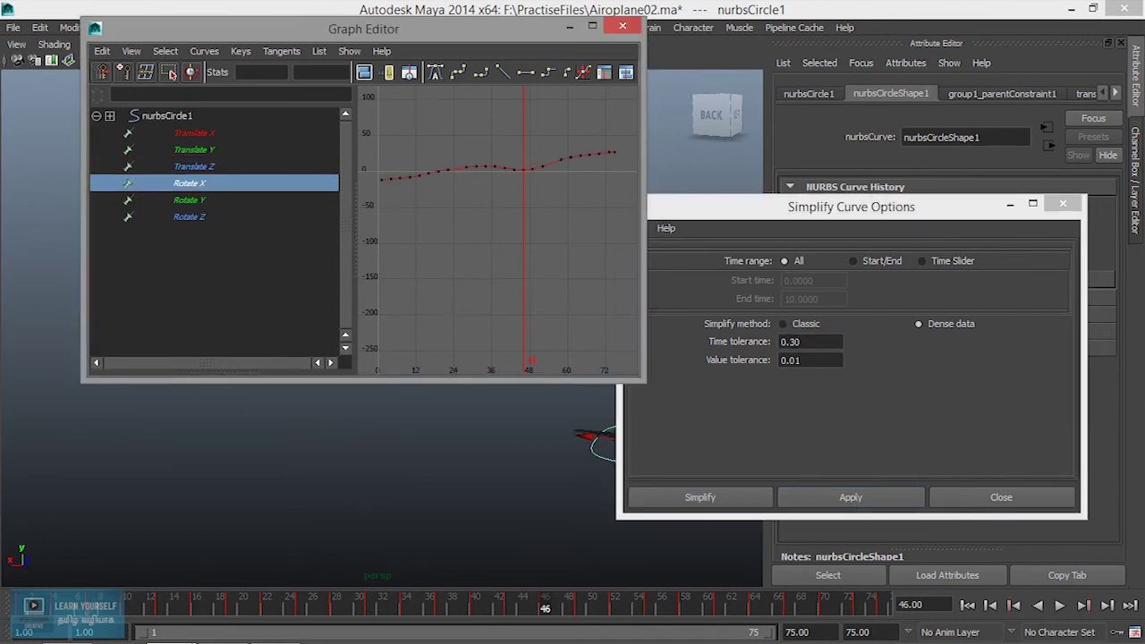
double_click(792, 342)
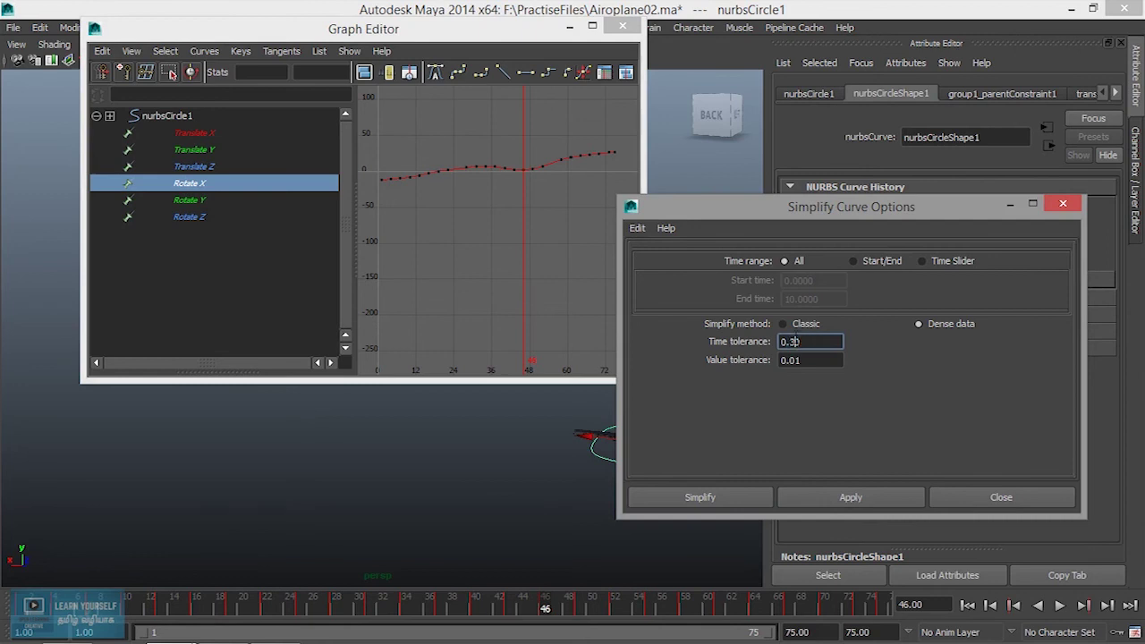
text(0.5)
click(851, 497)
click(189, 202)
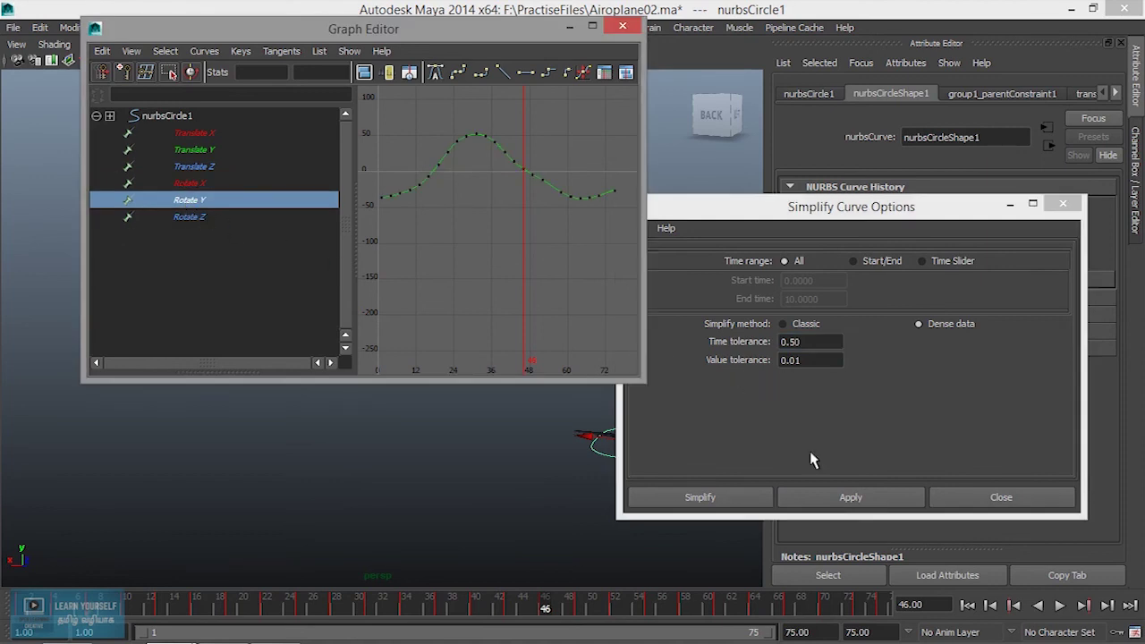
click(859, 497)
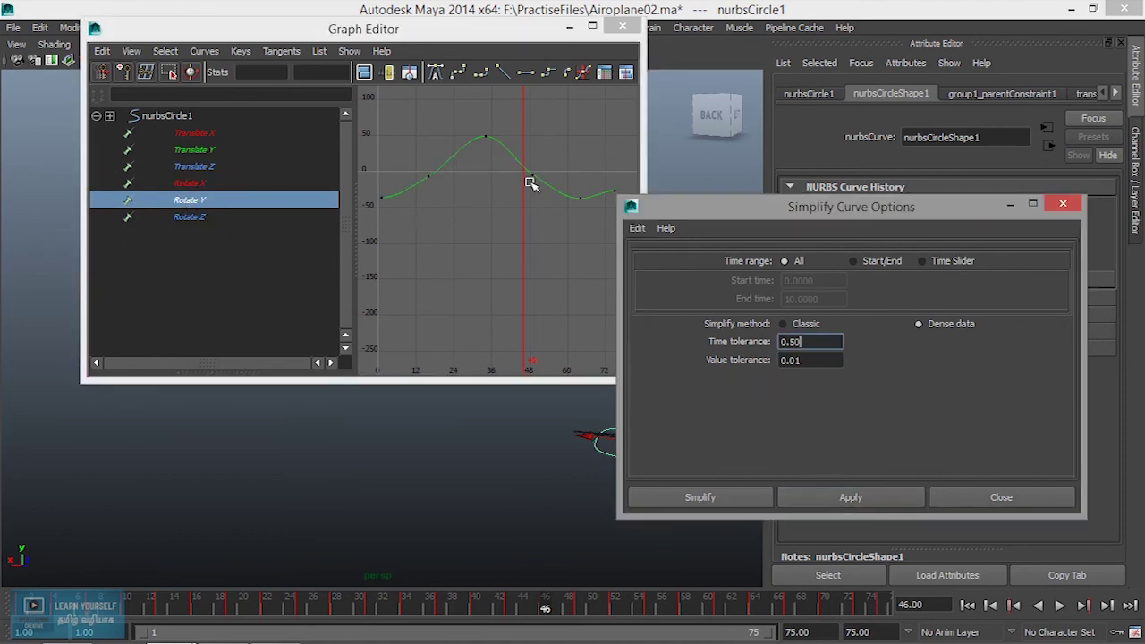
click(189, 217)
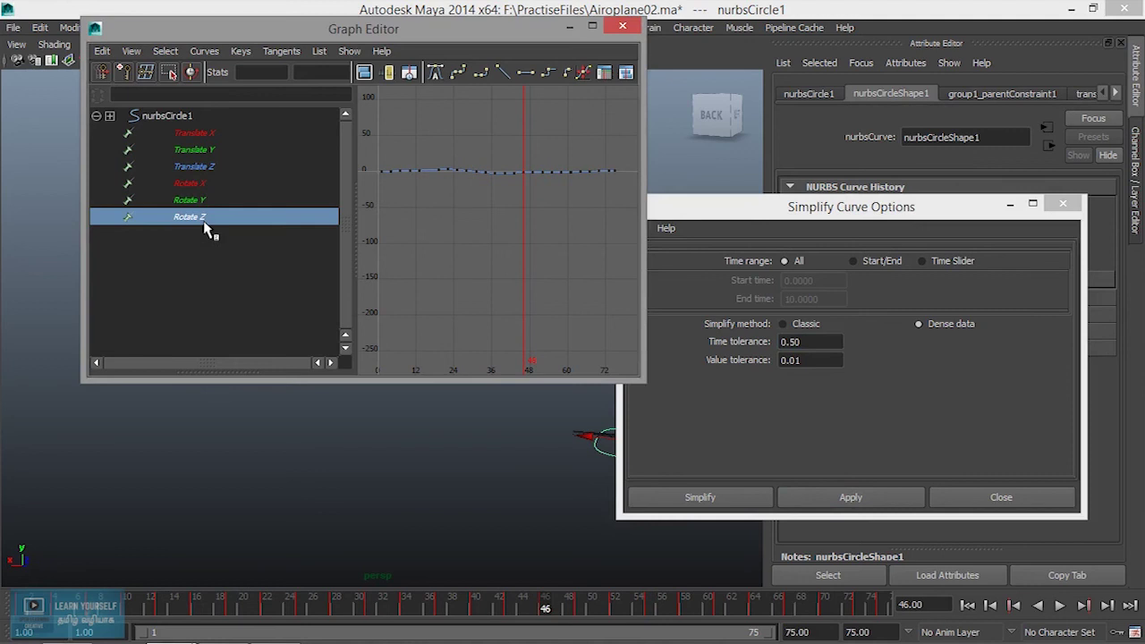
click(844, 497)
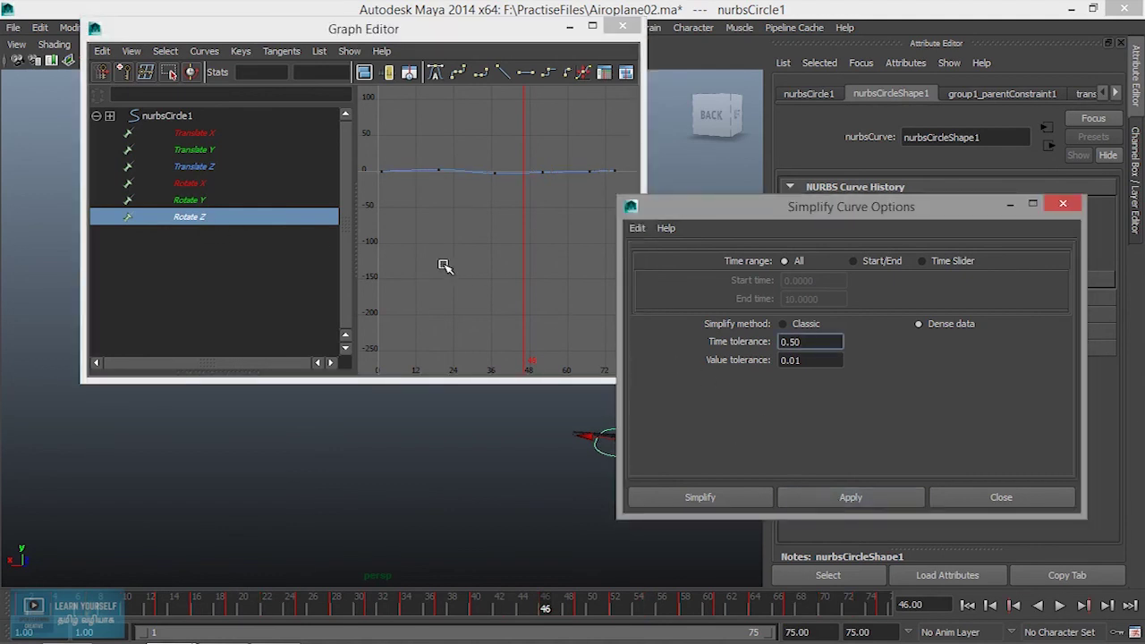
click(623, 26)
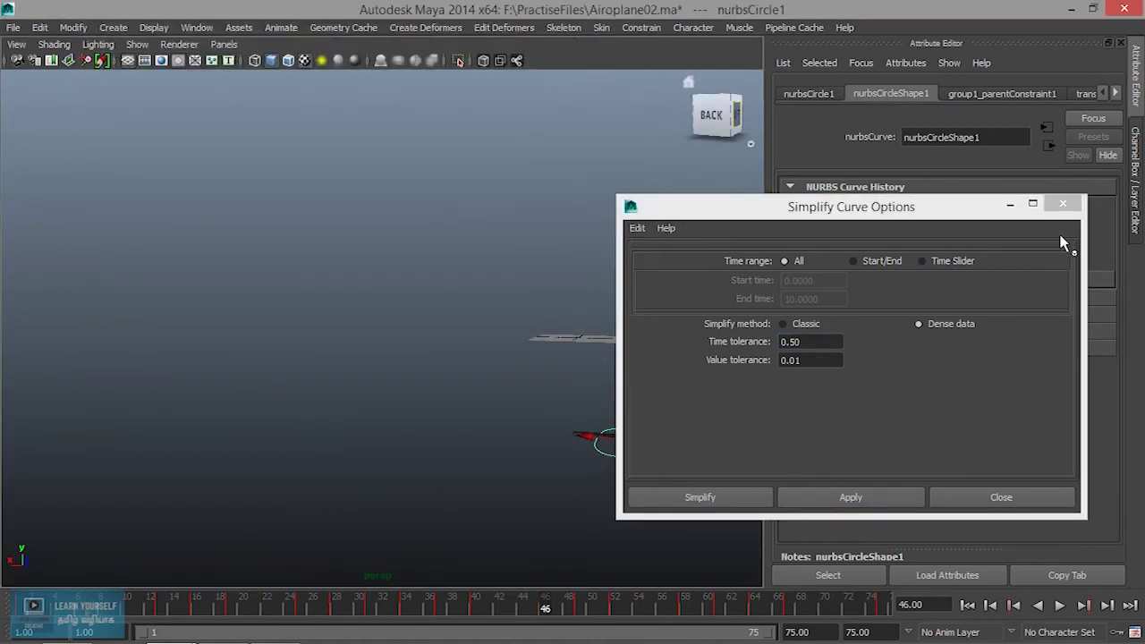
click(1063, 204)
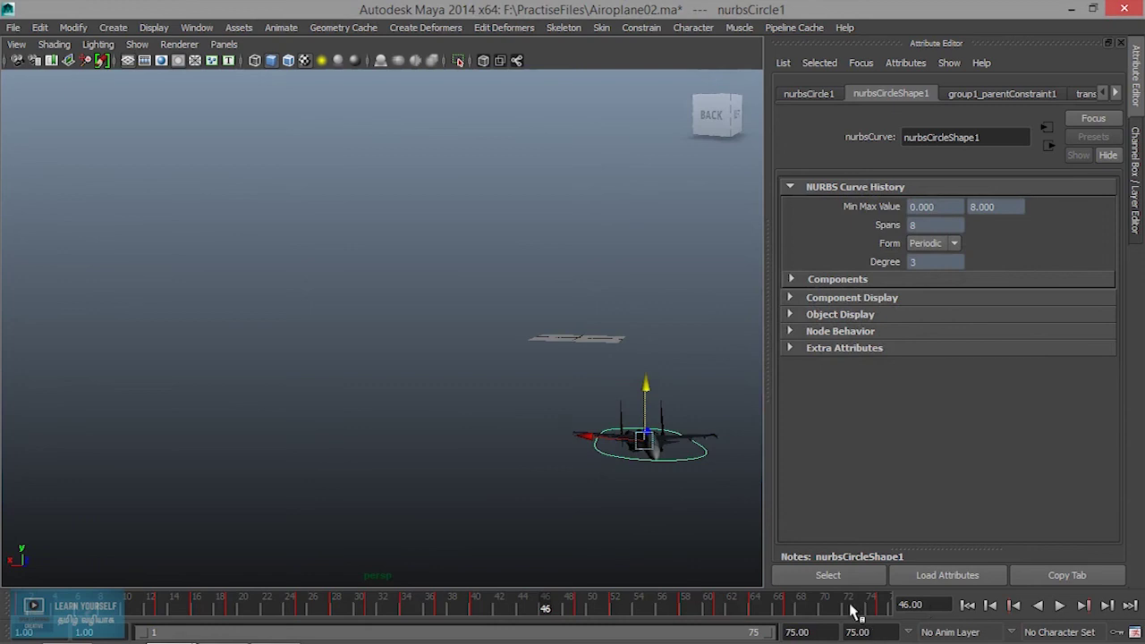
Step: Play the flight, then rotate the jet level at frame 58
key(alt+v)
mouse_move(809, 608)
mouse_down()
mouse_move(741, 575)
mouse_move(675, 608)
mouse_up()
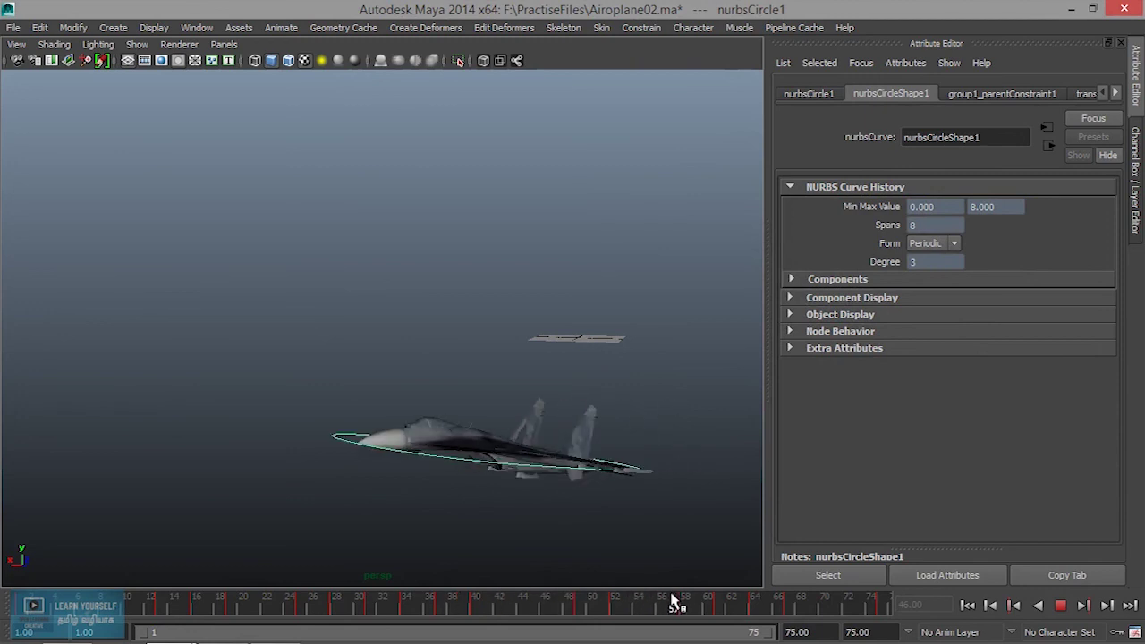
drag(675, 602, 677, 595)
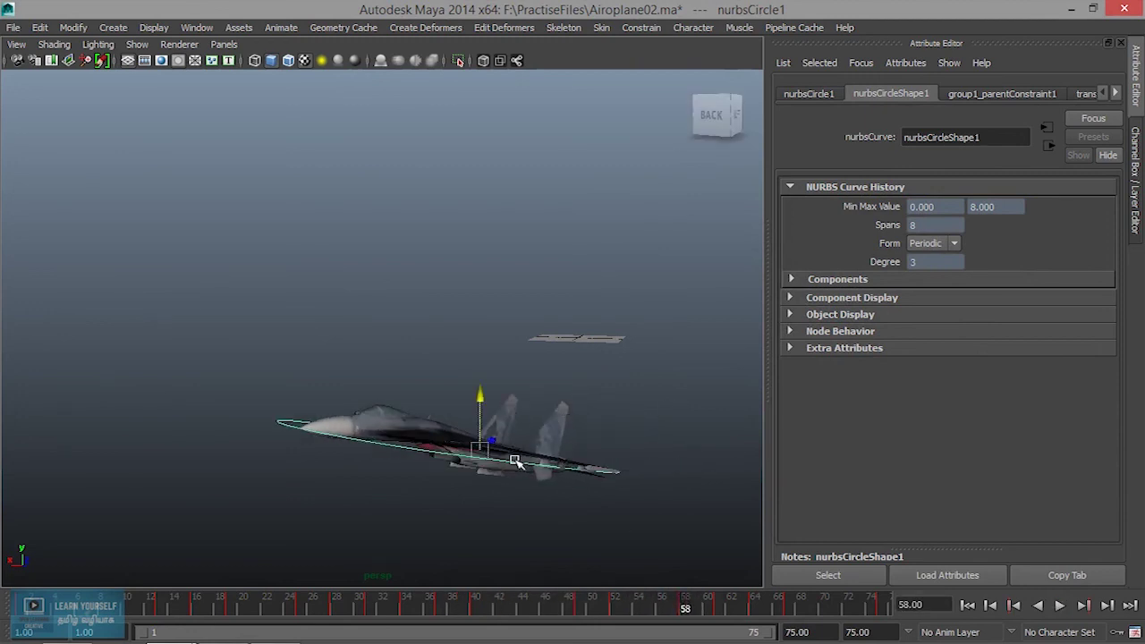
key(e)
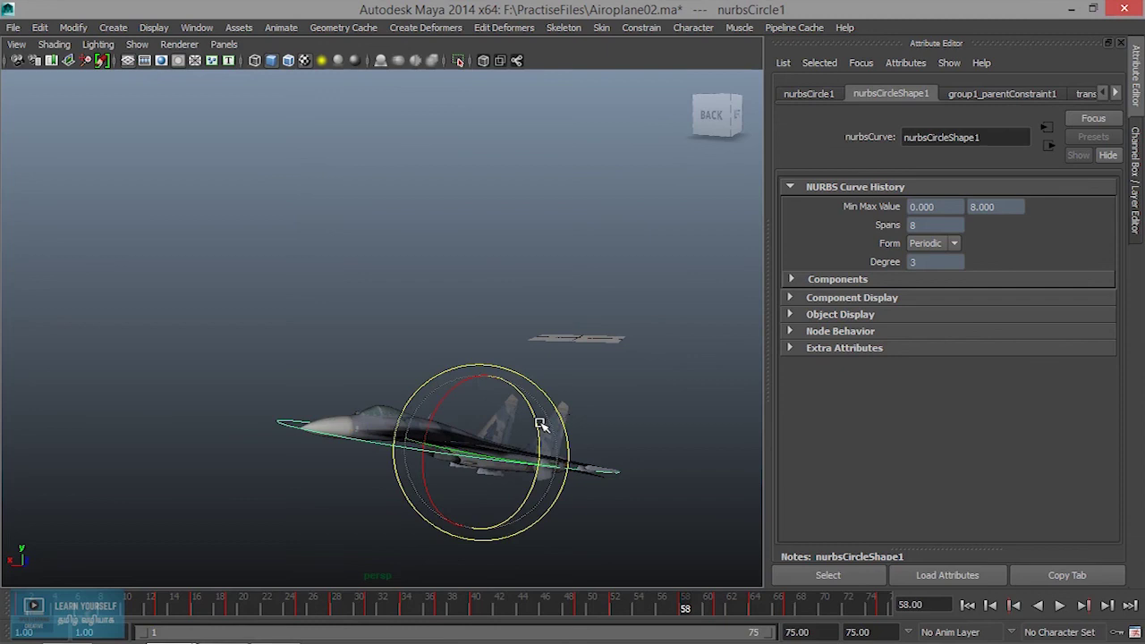
drag(537, 421, 535, 398)
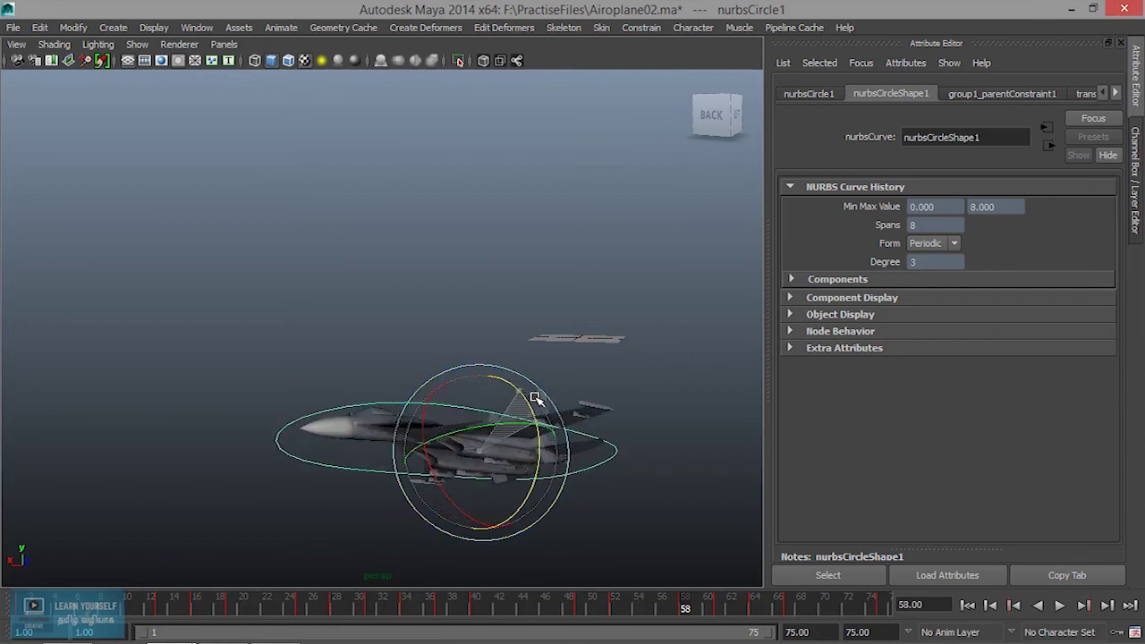
Step: Replay, correct the jet's angle at frame 56, and play again to review
key(alt+v)
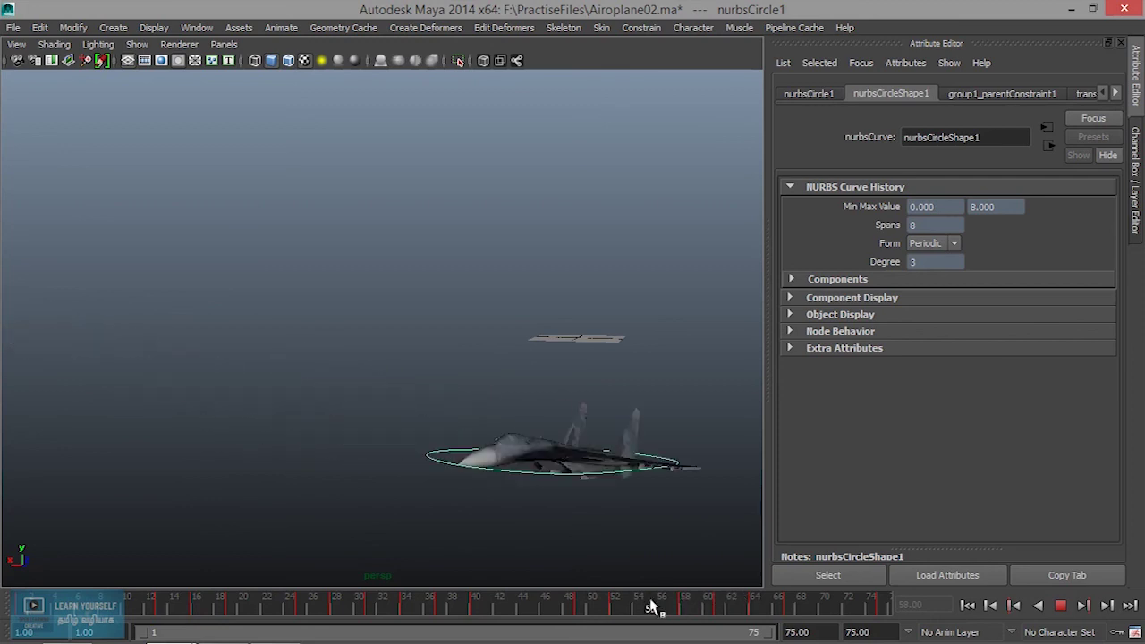
click(651, 608)
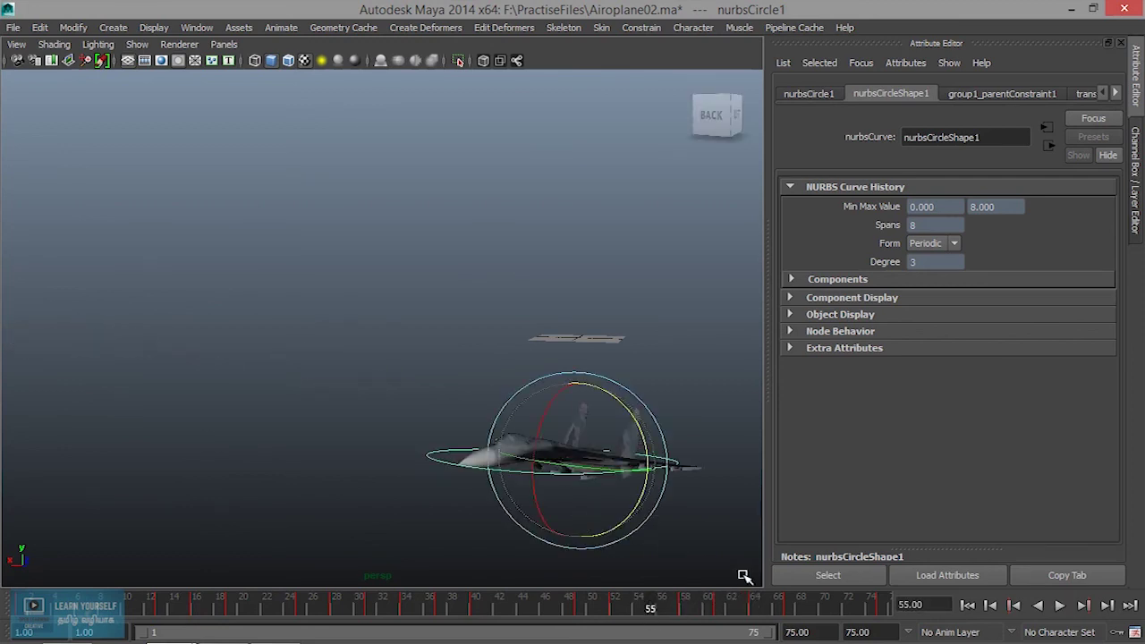
key(alt+v)
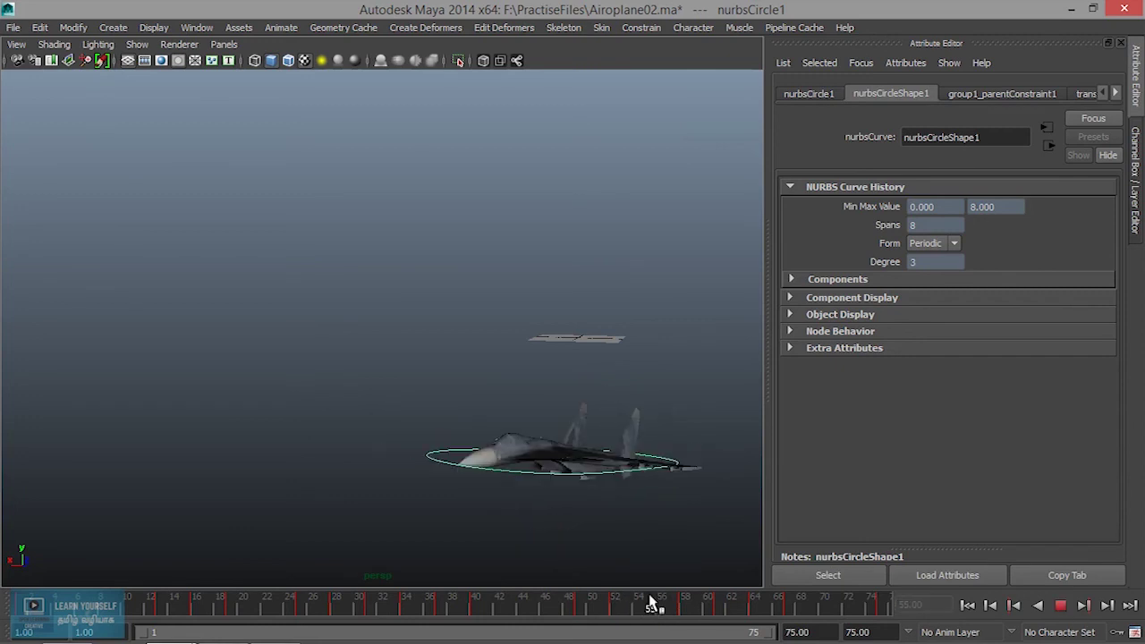
click(659, 603)
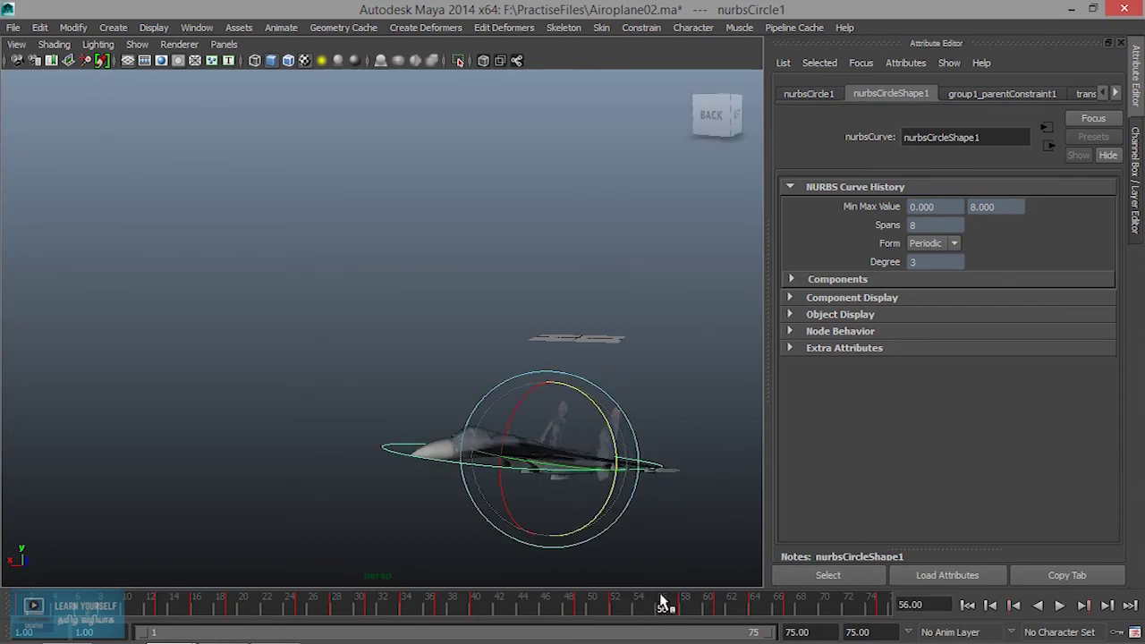
drag(614, 434, 600, 403)
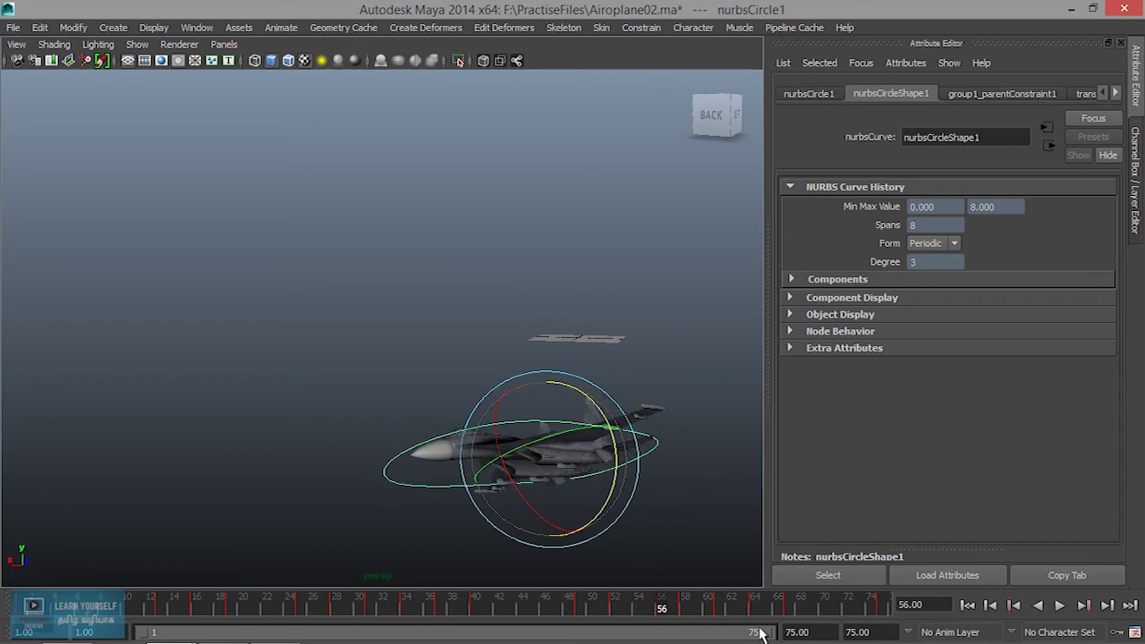
click(1060, 606)
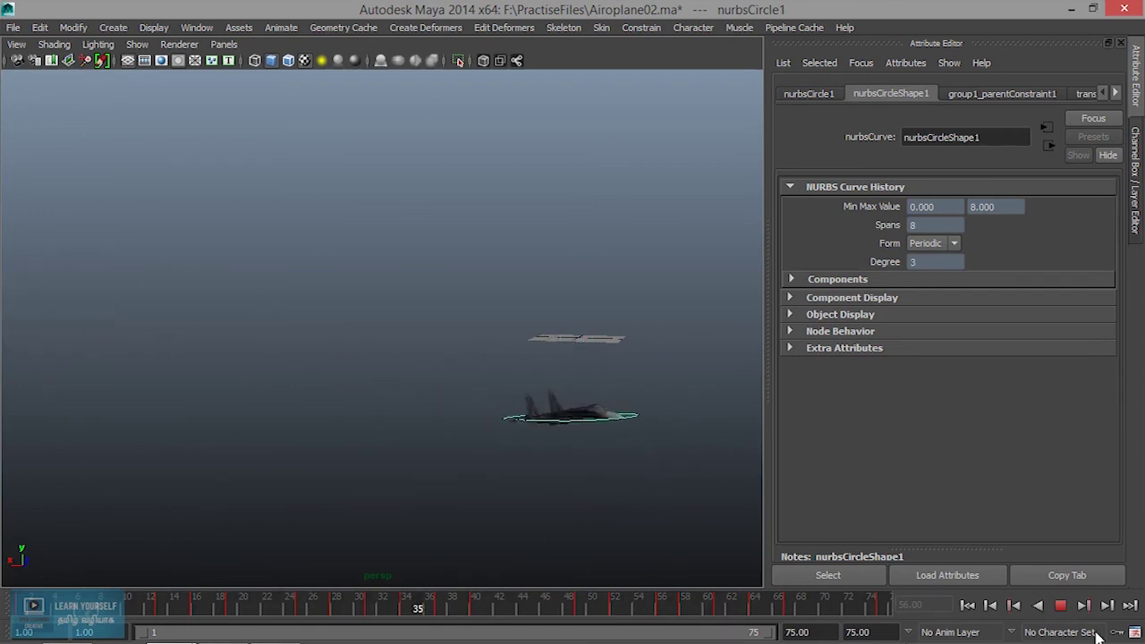
click(1060, 606)
mouse_move(507, 598)
mouse_down()
mouse_move(765, 604)
mouse_move(510, 603)
mouse_move(779, 577)
mouse_move(614, 582)
mouse_move(716, 593)
mouse_move(507, 593)
mouse_move(647, 597)
mouse_up()
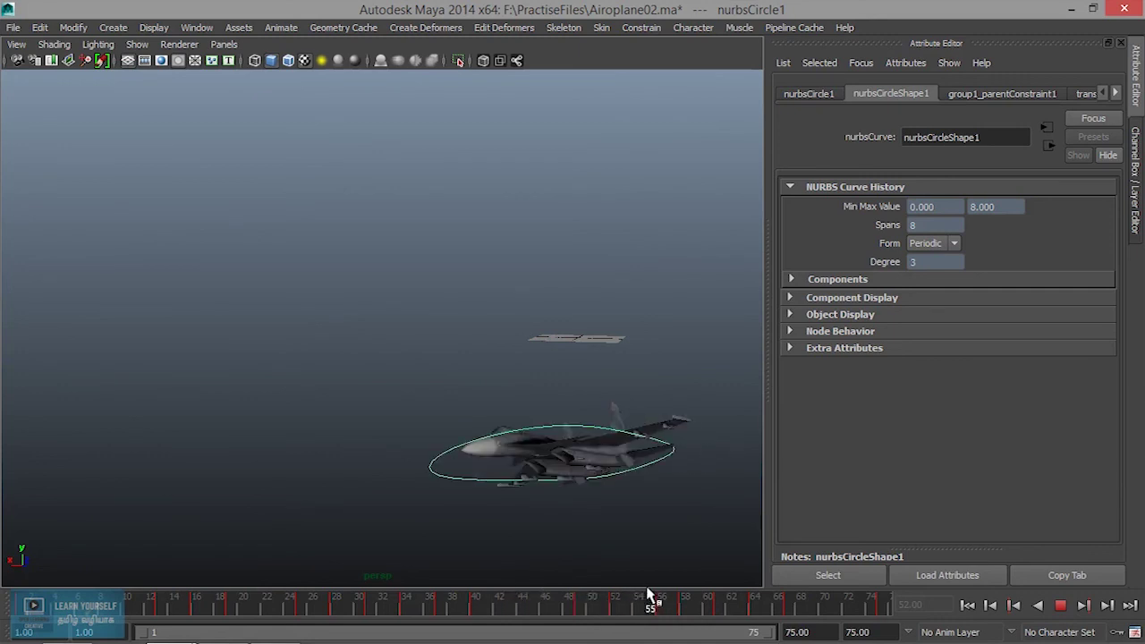